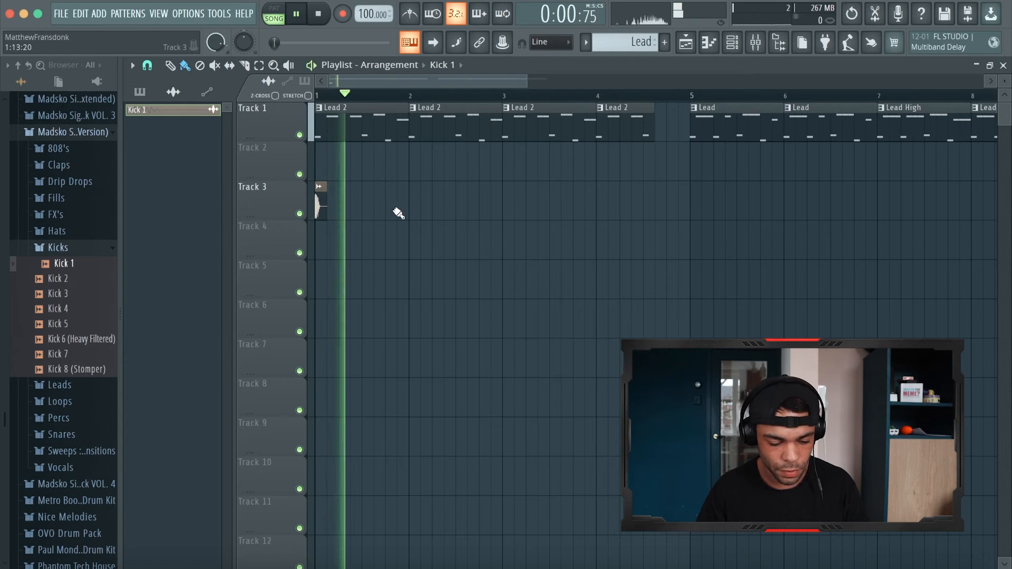
# Place Kick 1 clips on Track 3 at the starts of bars 2 and 3 and at steps 4 and 7 of bar 3.
pyautogui.click(413, 201)
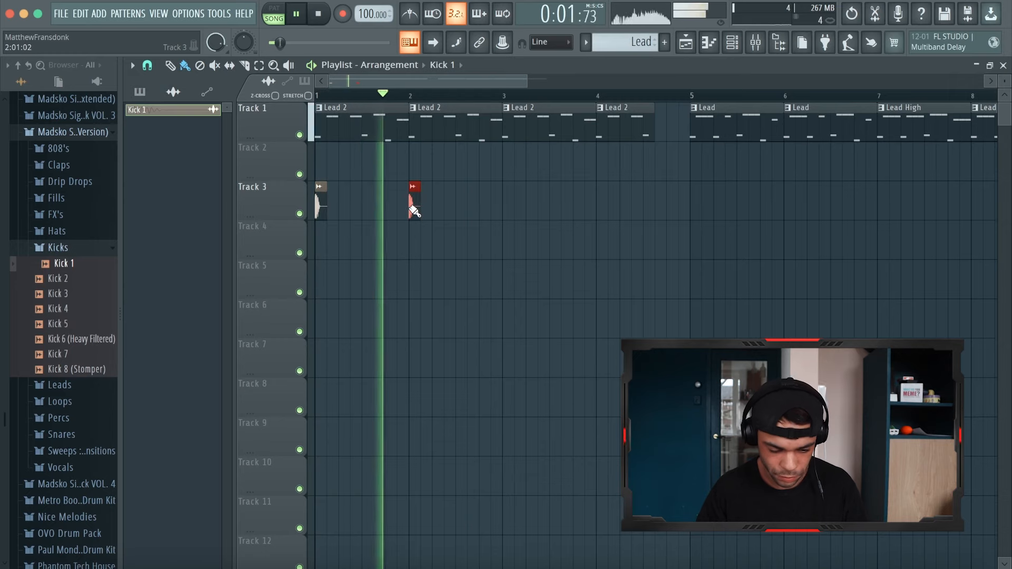
pyautogui.click(507, 201)
pyautogui.keyDown('ctrl'); pyautogui.scroll(2, 507, 202); pyautogui.keyUp('ctrl')
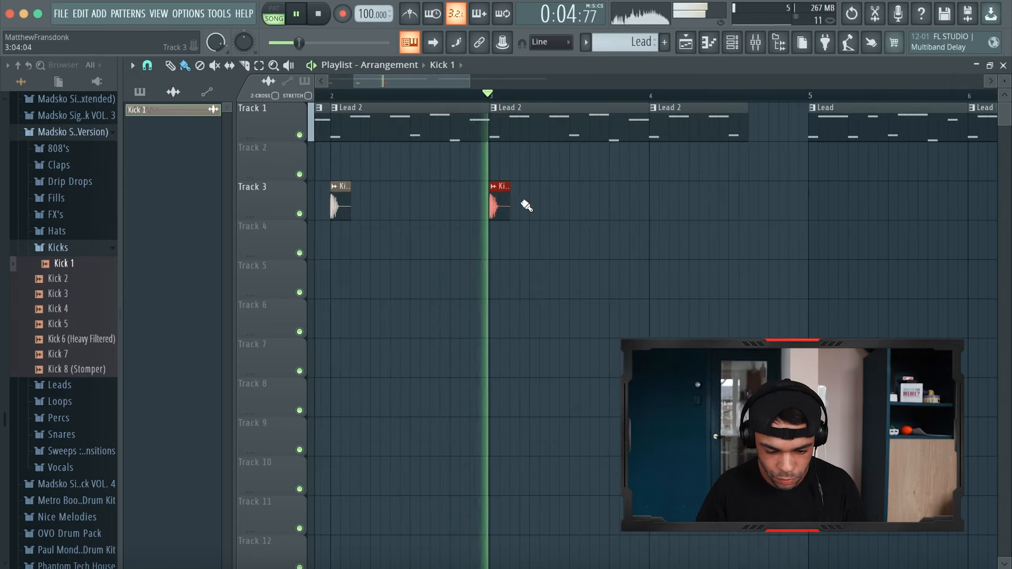
pyautogui.click(525, 204)
pyautogui.press('space')
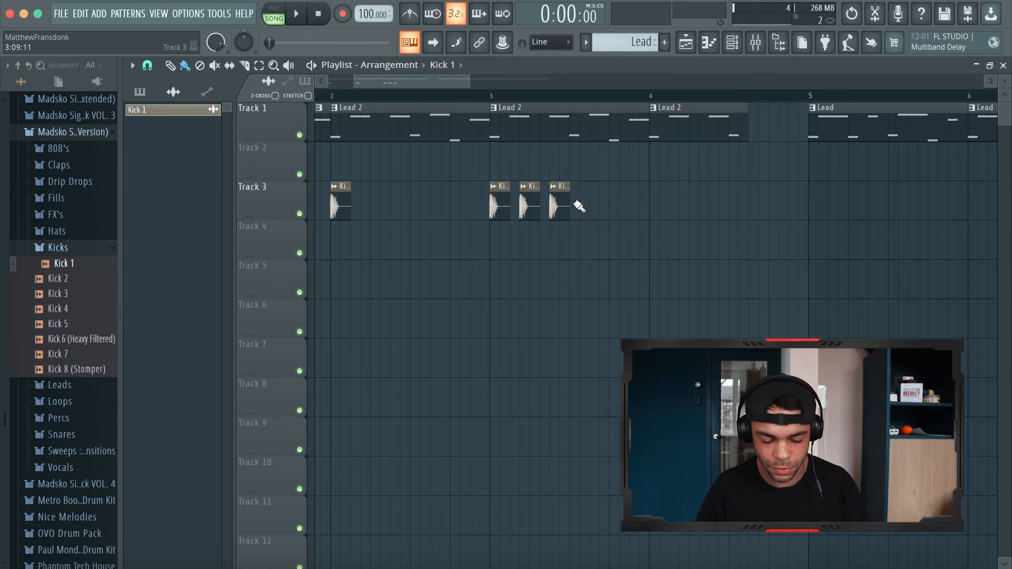
# Add Kick 1 clips on Track 3 at steps 9, 12 and 15 of bar 3.
pyautogui.keyDown('ctrl'); pyautogui.scroll(2, 579, 206); pyautogui.keyUp('ctrl')
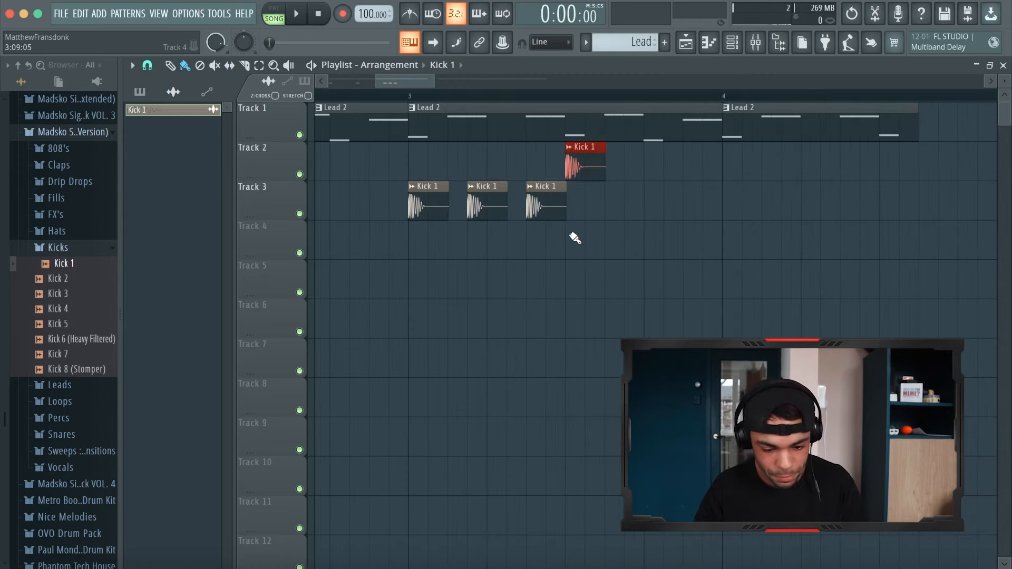
pyautogui.moveTo(592, 169)
pyautogui.mouseDown()
pyautogui.moveTo(591, 246)
pyautogui.moveTo(583, 246)
pyautogui.moveTo(590, 166)
pyautogui.mouseUp()
pyautogui.moveTo(586, 206); pyautogui.dragTo(590, 205)
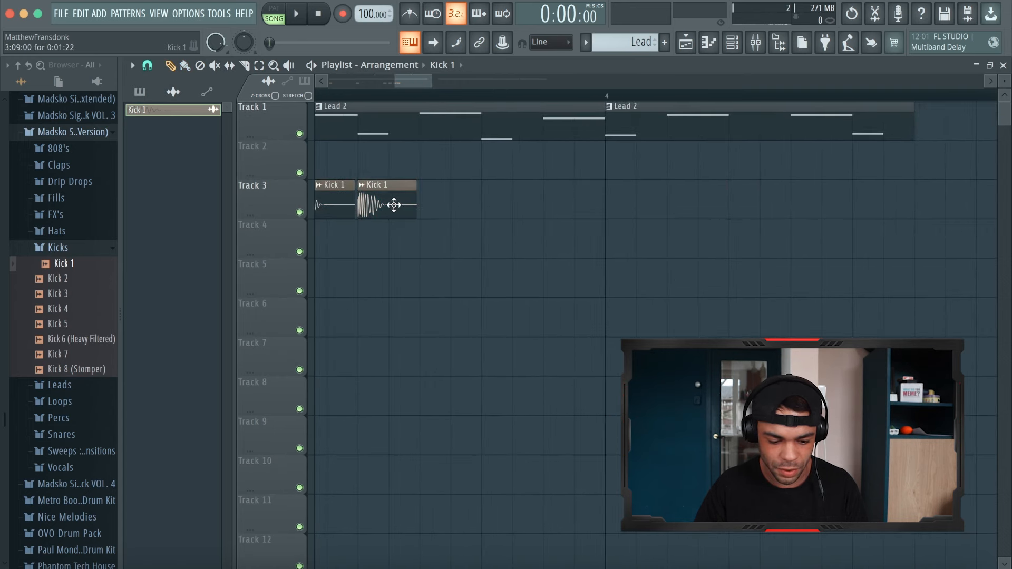
pyautogui.click(462, 204)
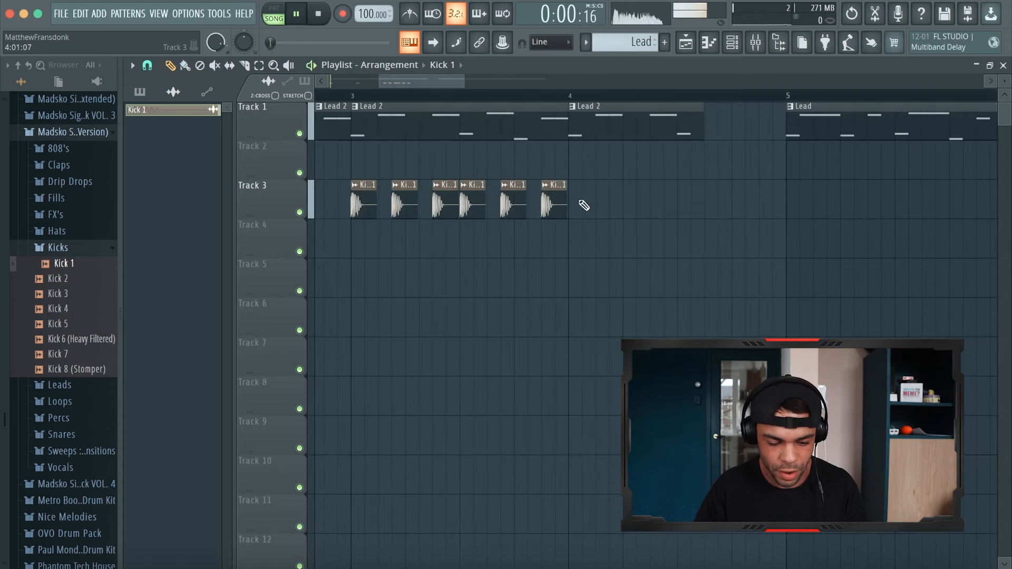
# Place four Kick 1 clips on Track 3 at steps 1, 3, 5 and 7 of bar 4 while listening from bar 3.
pyautogui.click(493, 95)
pyautogui.hscroll(3, 581, 196)
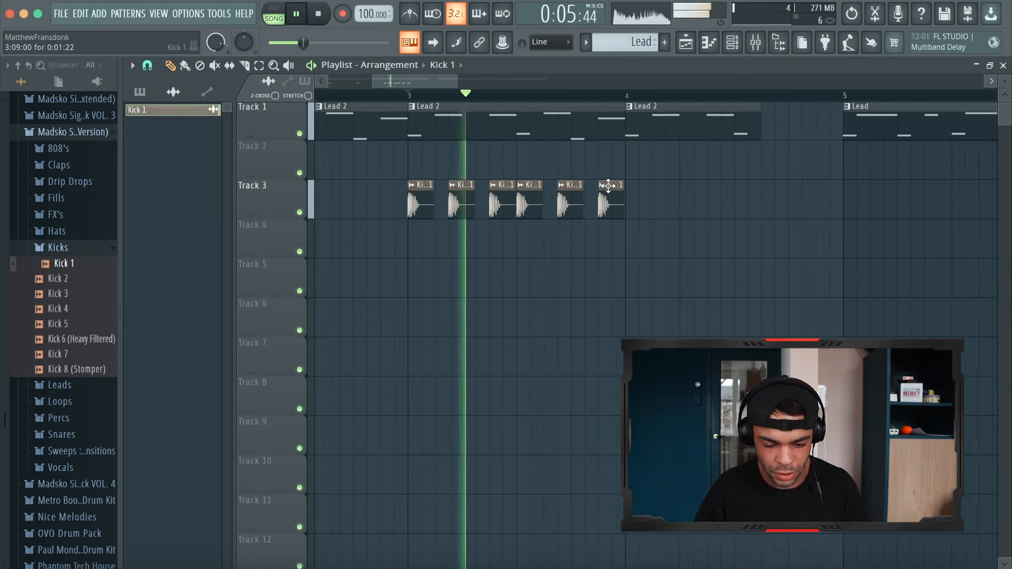
pyautogui.click(548, 205)
pyautogui.click(575, 204)
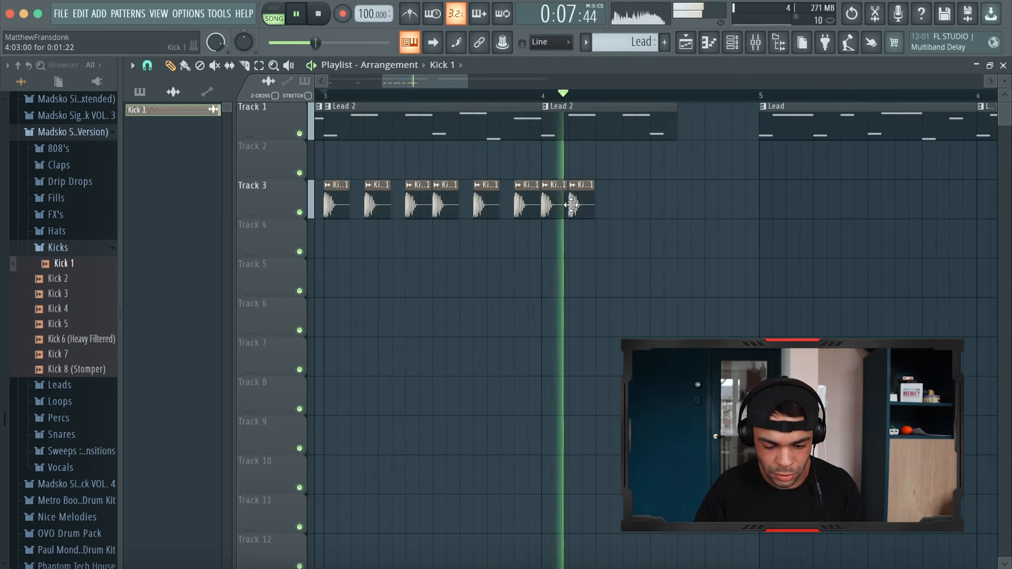
pyautogui.click(603, 204)
pyautogui.press('space')
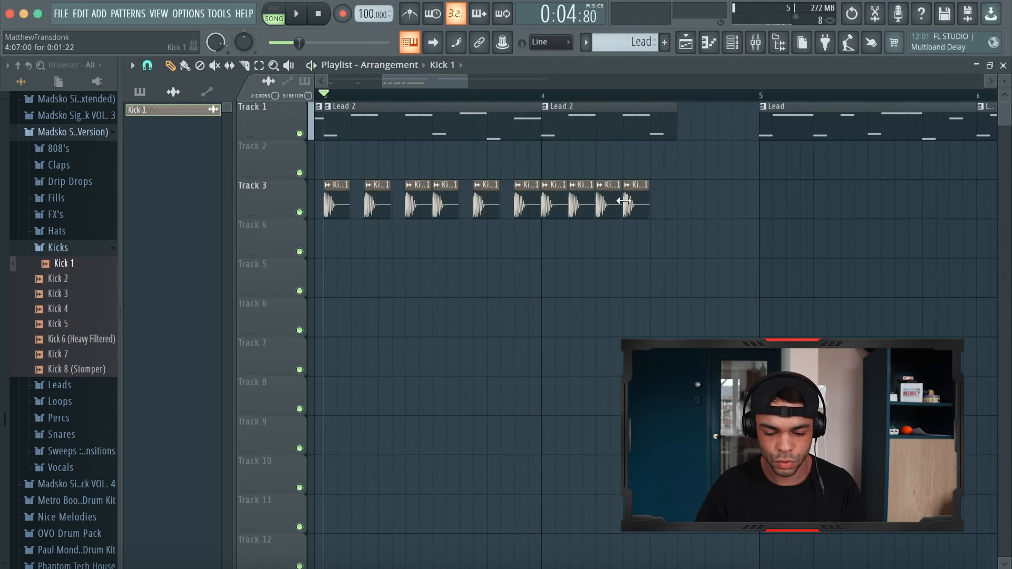
# Duplicate the last two bar 4 kicks one step later, at steps 6 and 8, to double the roll.
pyautogui.scroll(3, 659, 197)
pyautogui.moveTo(553, 197); pyautogui.dragTo(647, 202)
pyautogui.moveTo(596, 203); pyautogui.dragTo(626, 204)
# Play back the kick build-up across bars 1 to 4 to check its rhythm.
pyautogui.click(402, 97)
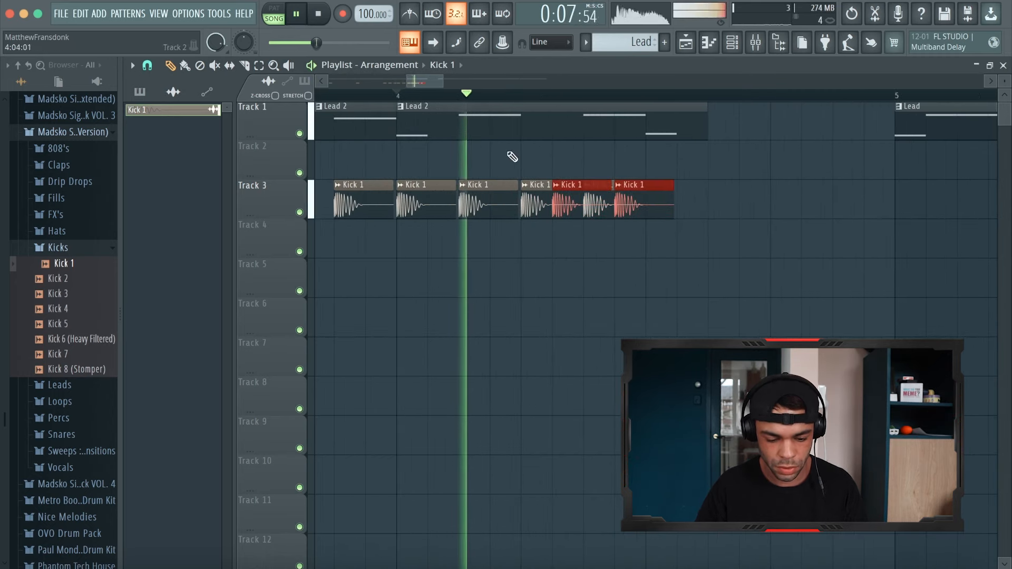
pyautogui.scroll(-2, 317, 201)
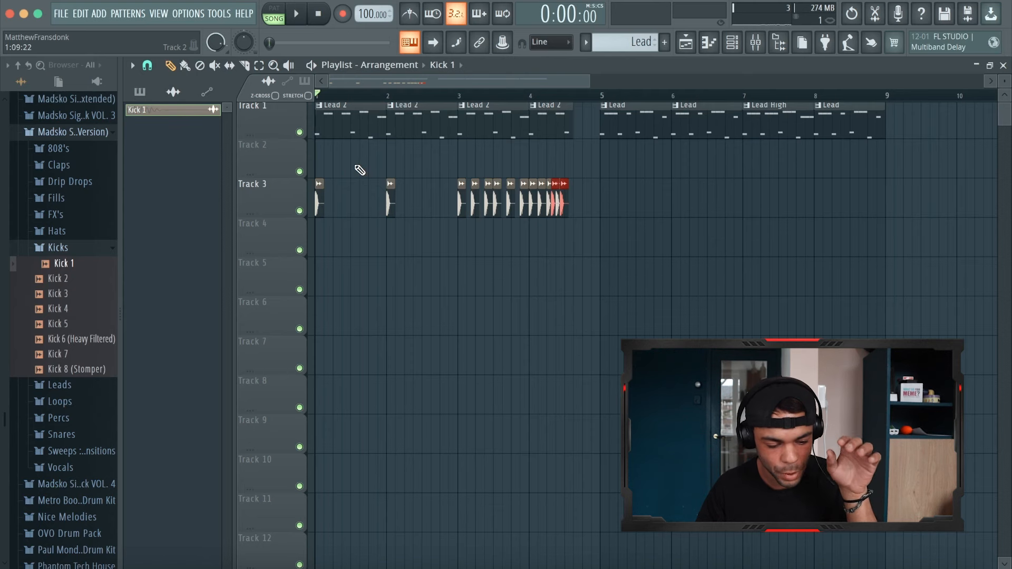
pyautogui.press('space')
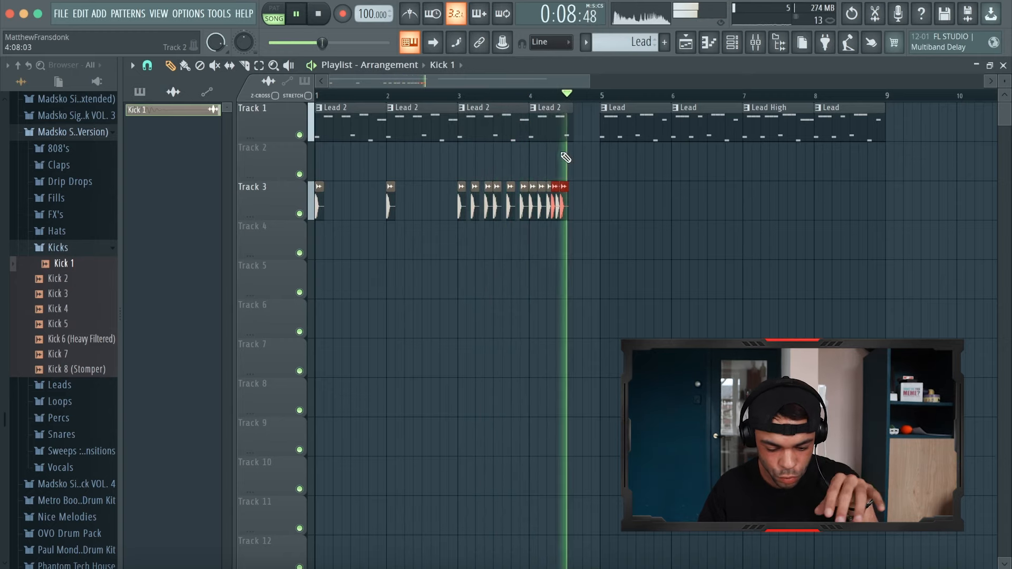
pyautogui.press('space')
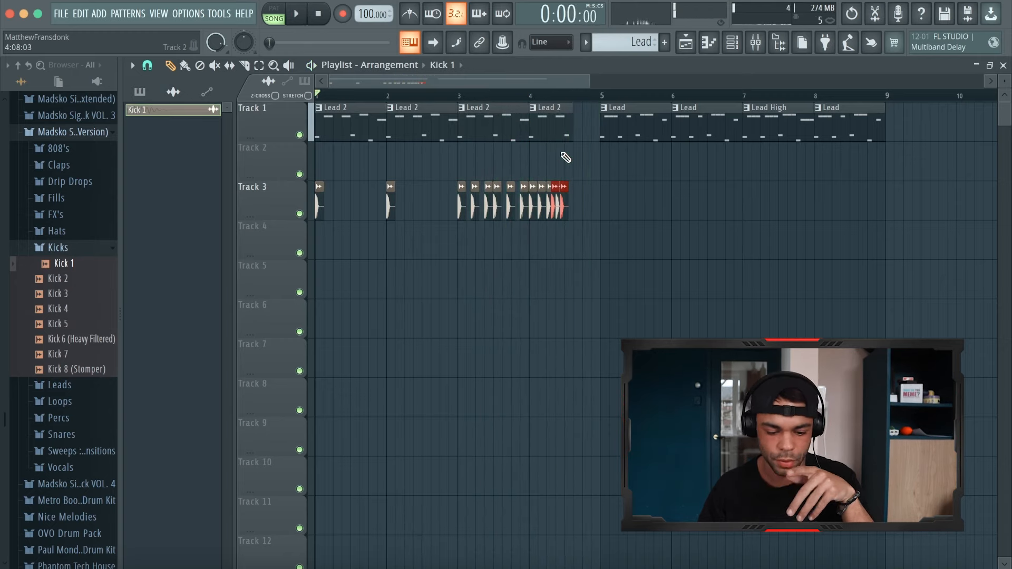
# Place Kick 1 on every beat of bars 5 to 8 on Track 3 and play the section from bar 5.
pyautogui.scroll(4, 565, 158)
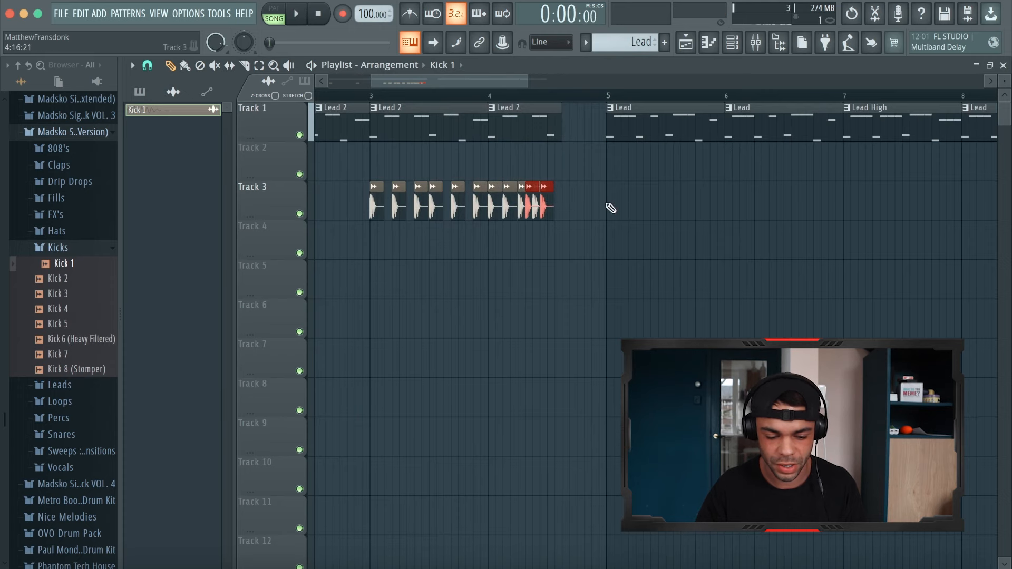
pyautogui.hscroll(1, 610, 208)
pyautogui.scroll(-4, 580, 158)
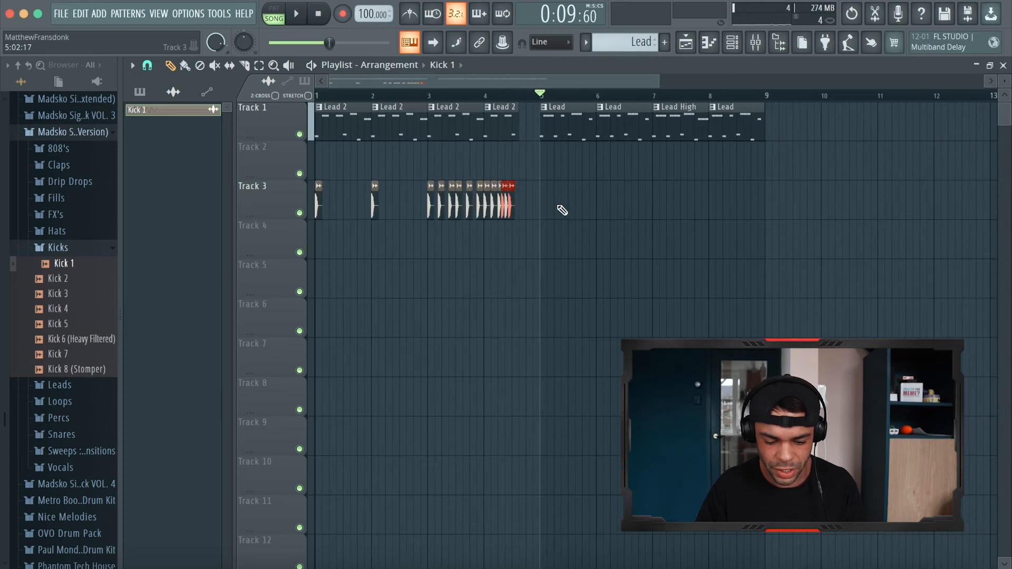
pyautogui.scroll(-1, 546, 210)
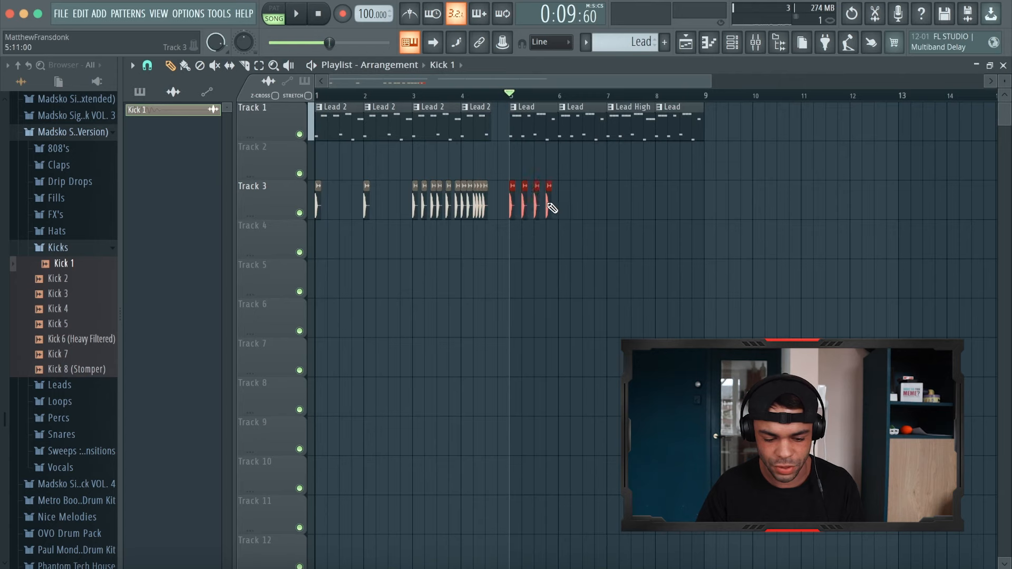
pyautogui.press('space')
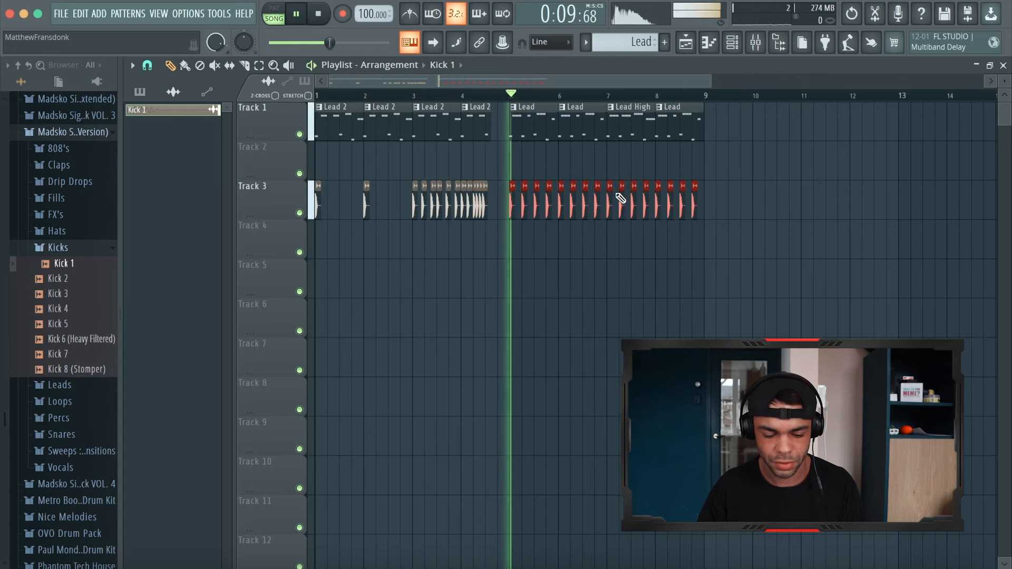
pyautogui.click(579, 169)
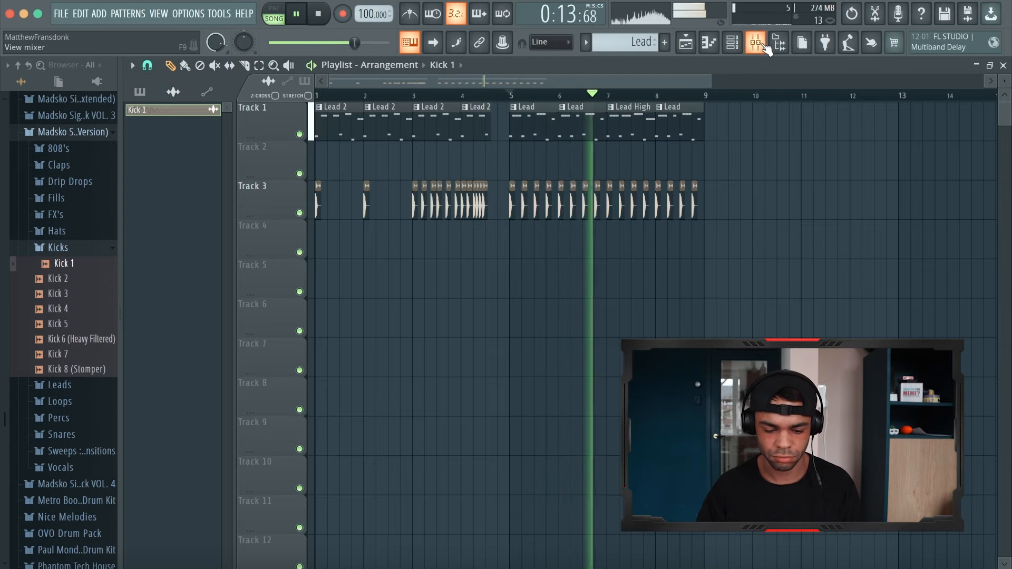
# Shift the first kick of bar 7 to step 2 and listen to the transition from bar 6.
pyautogui.press('space')
pyautogui.scroll(5, 678, 163)
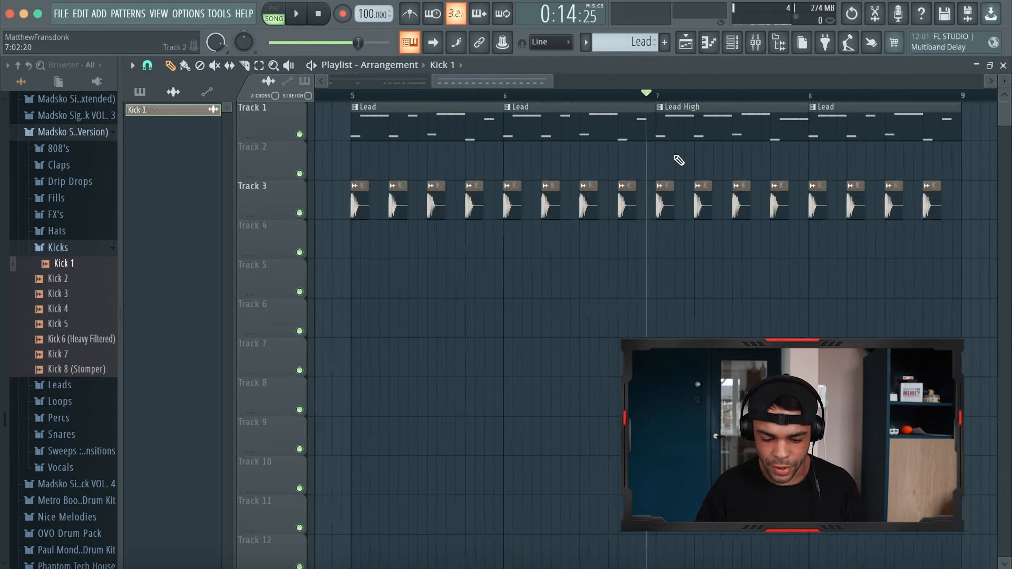
pyautogui.click(665, 205)
pyautogui.click(413, 99)
pyautogui.press('space')
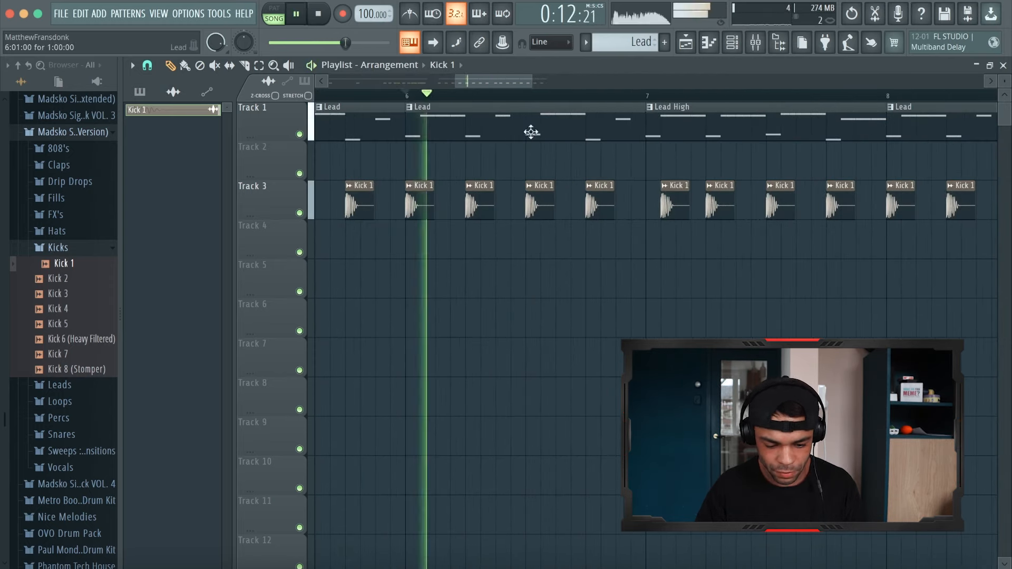
# Move the last kick of bar 6 to step 12 and add another Kick 1 at step 15.
pyautogui.press('space')
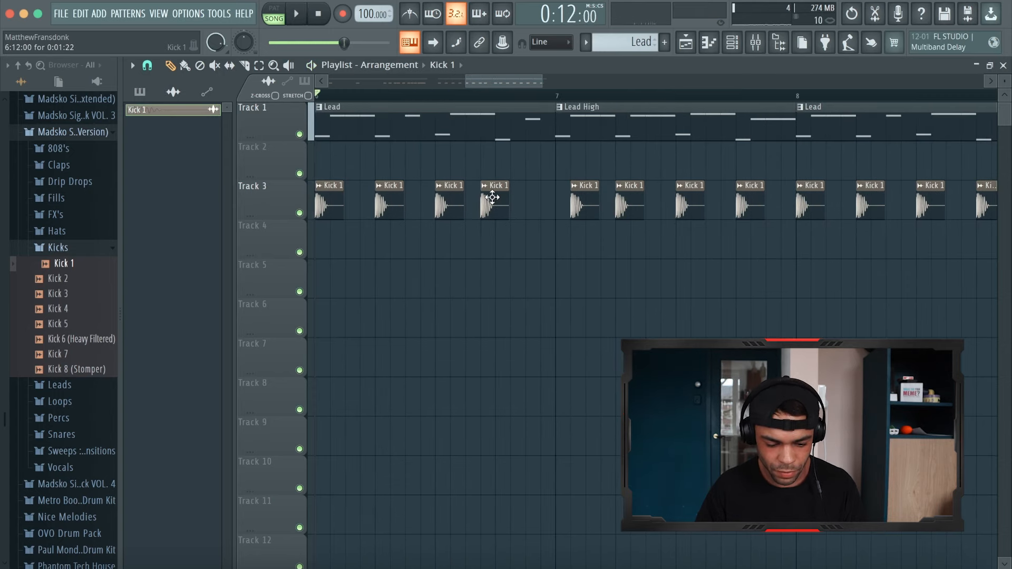
pyautogui.press('space')
pyautogui.click(527, 200)
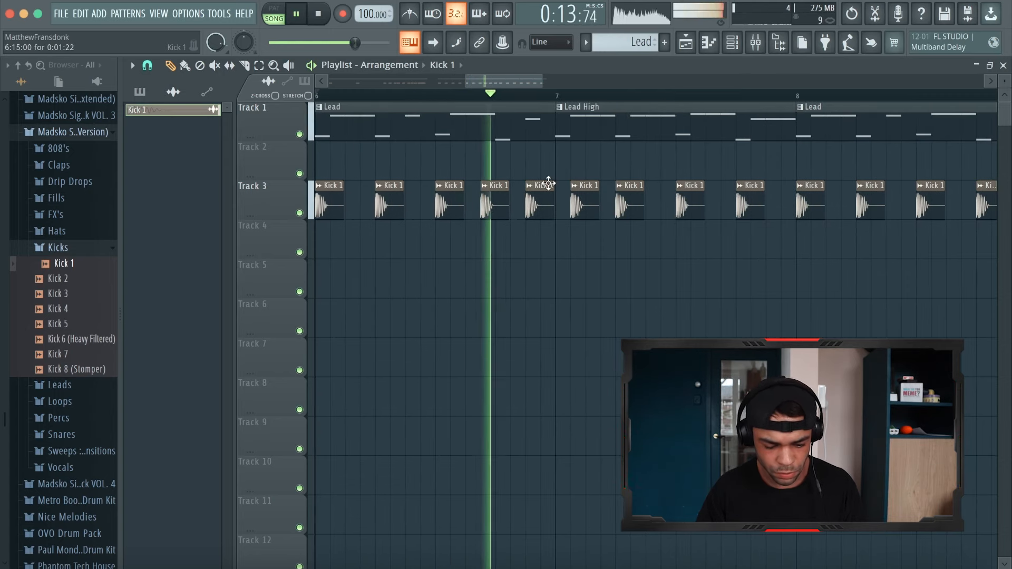
# Move the first kick of bar 7 to step 4, add a Kick 1 at step 7, and replay from bar 7.
pyautogui.moveTo(586, 197); pyautogui.dragTo(601, 198)
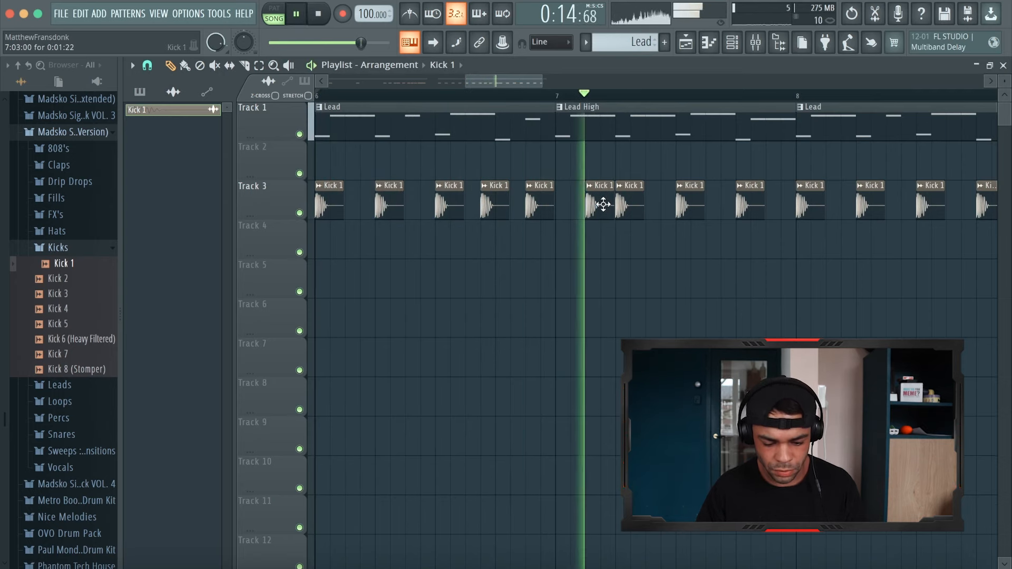
pyautogui.moveTo(604, 204); pyautogui.dragTo(614, 205)
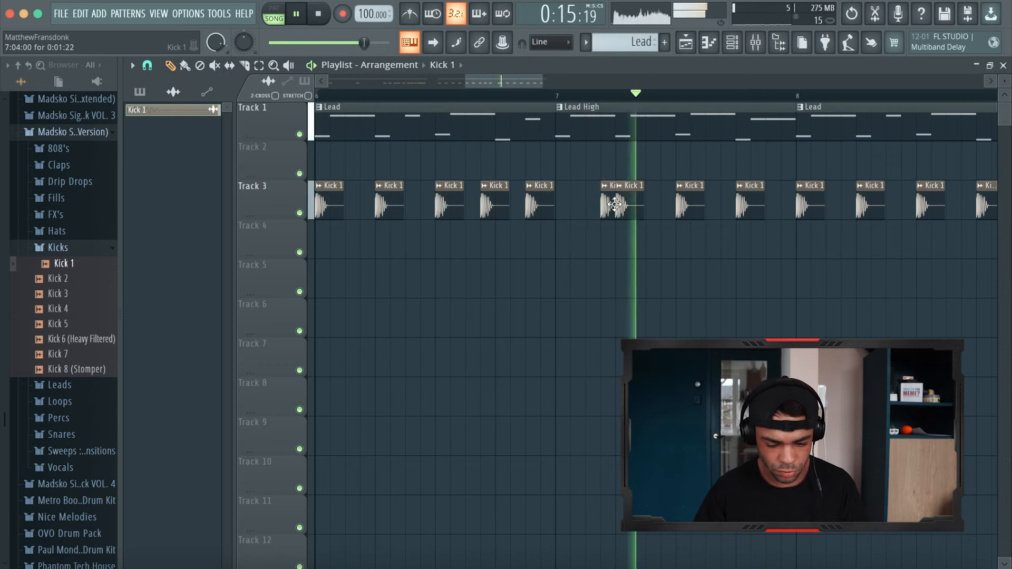
pyautogui.click(656, 203)
pyautogui.click(563, 98)
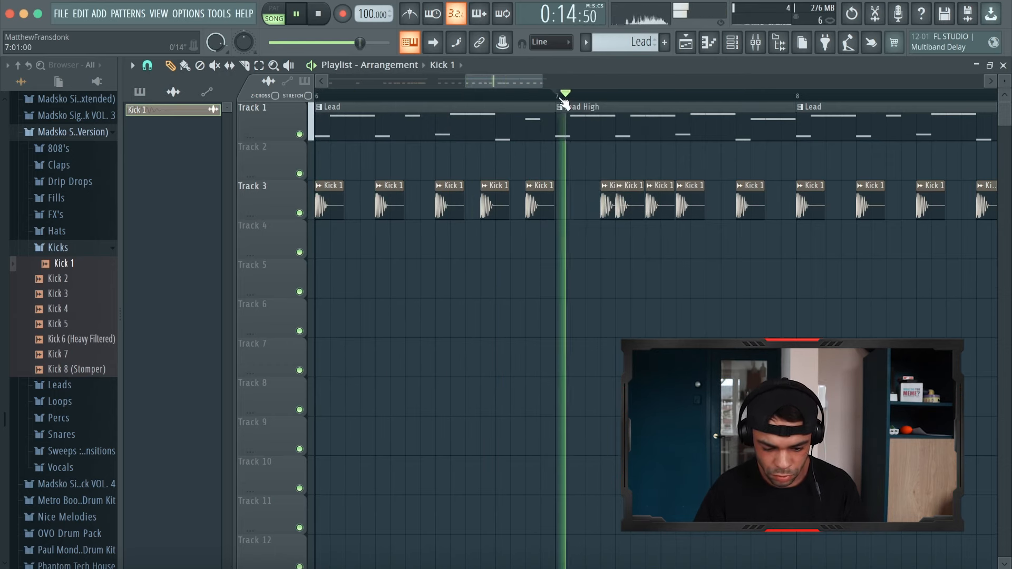
pyautogui.scroll(-2, 706, 165)
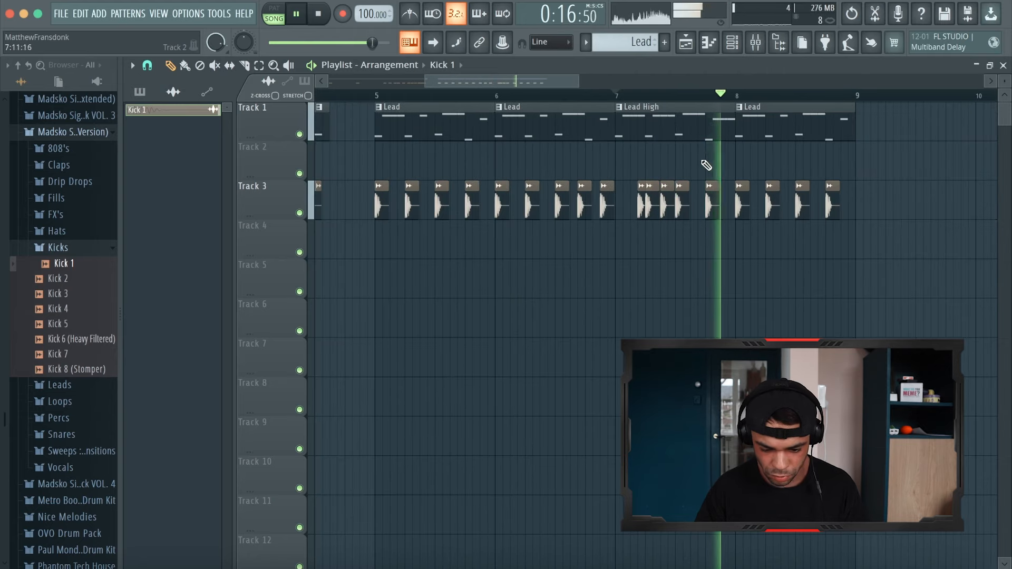
pyautogui.scroll(-2, 738, 169)
# Try the Lead High pattern in place of Lead in bar 8 of Track 1, listening from bar 5, and remove it again.
pyautogui.press('space')
pyautogui.click(505, 98)
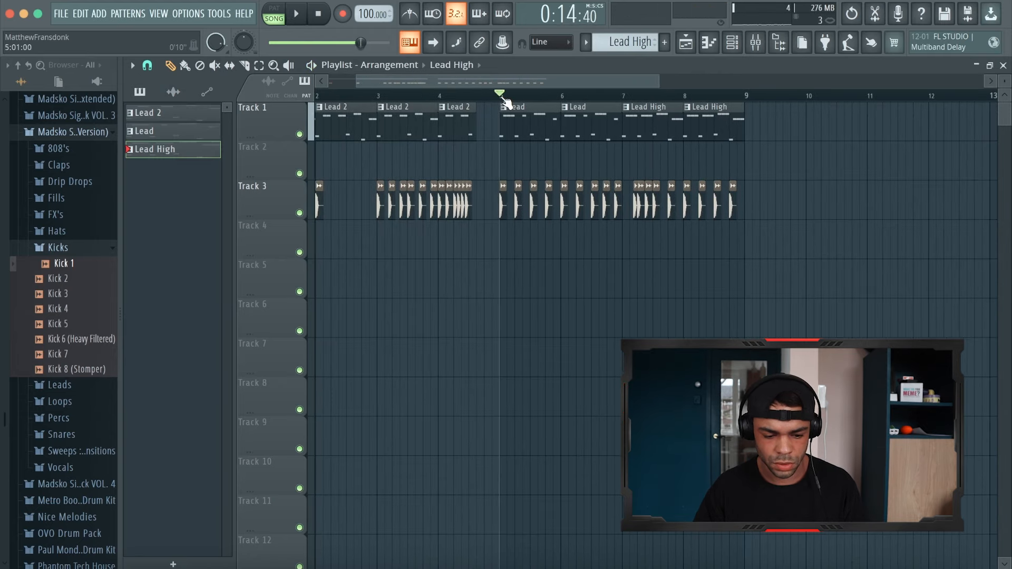
pyautogui.press('space')
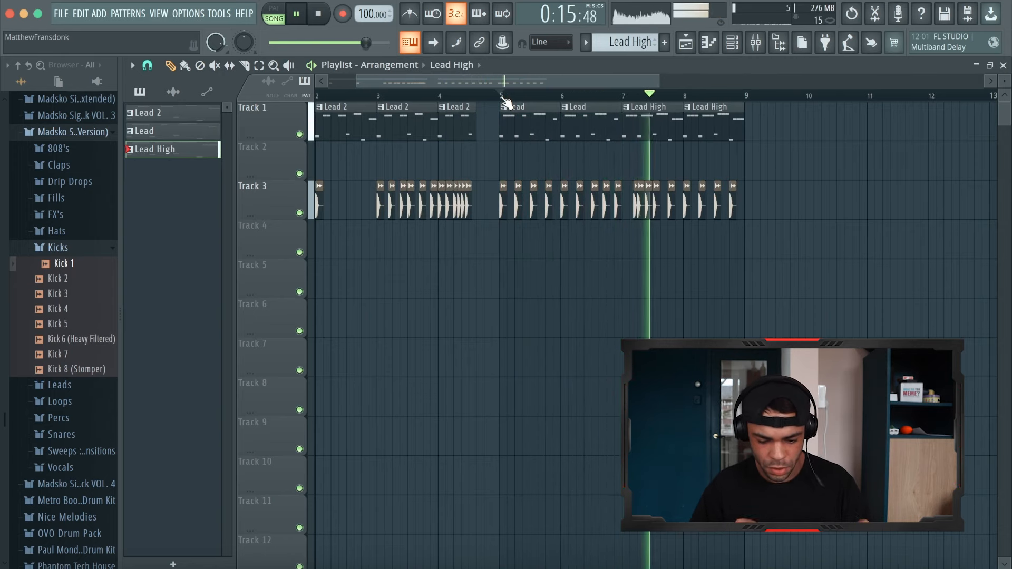
pyautogui.hscroll(1, 706, 161)
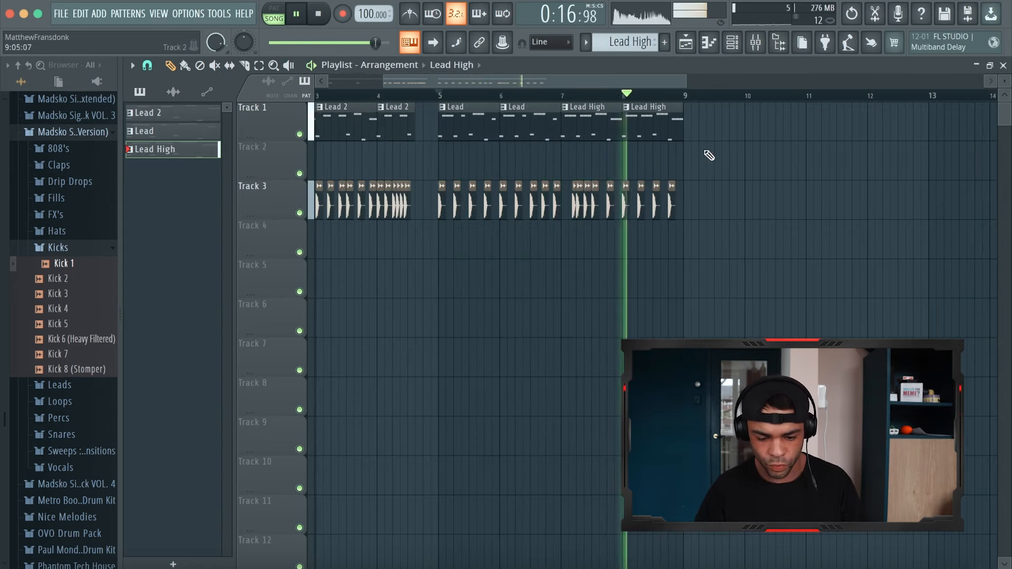
pyautogui.rightClick(665, 127)
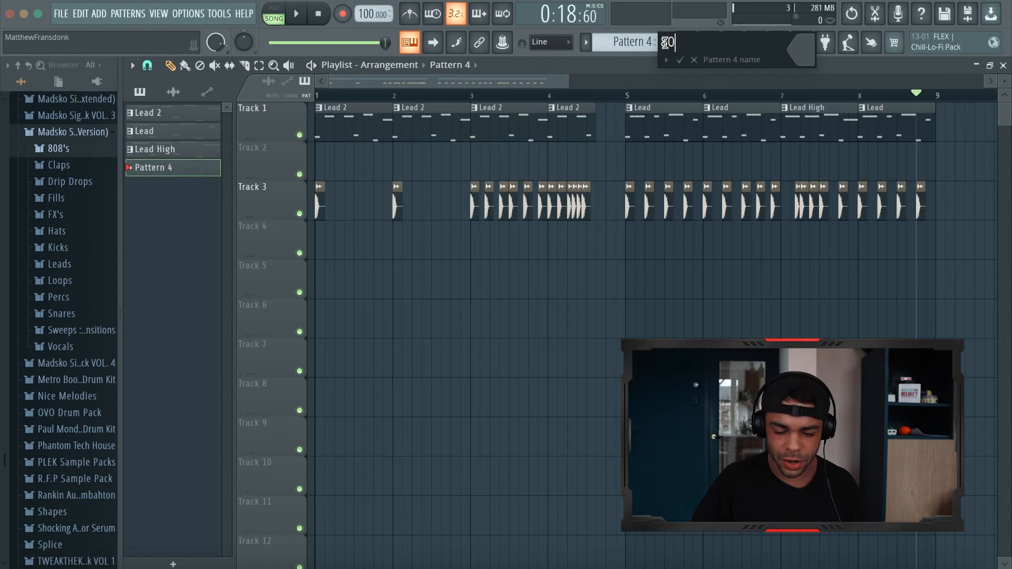
# Name the new pattern 808 drop and place it on Track 4 at bar 5.
pyautogui.press('Return')
pyautogui.click(627, 232)
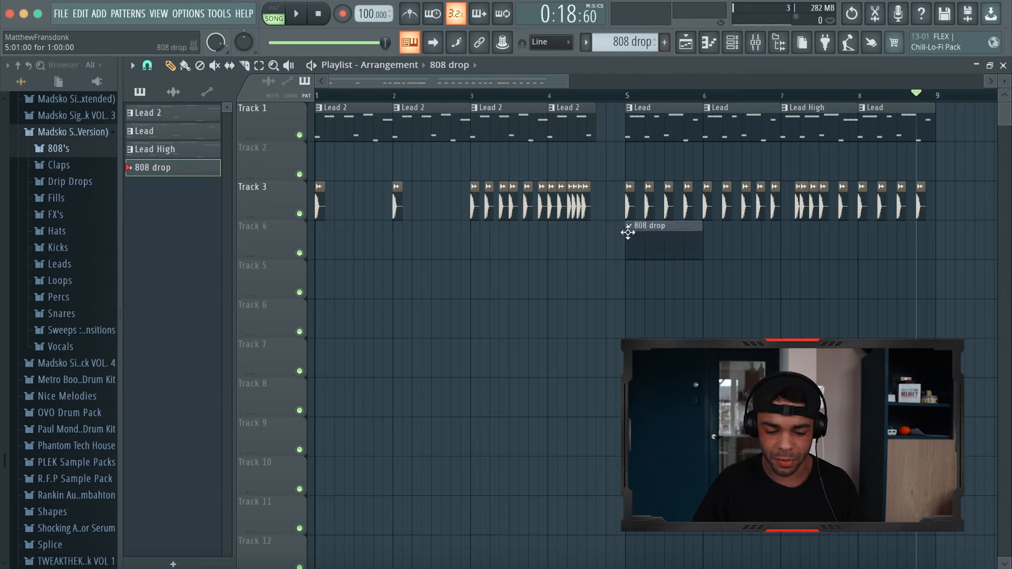
# Create another pattern named 808 buildup and place it on Track 4 at bar 1.
pyautogui.click(664, 39)
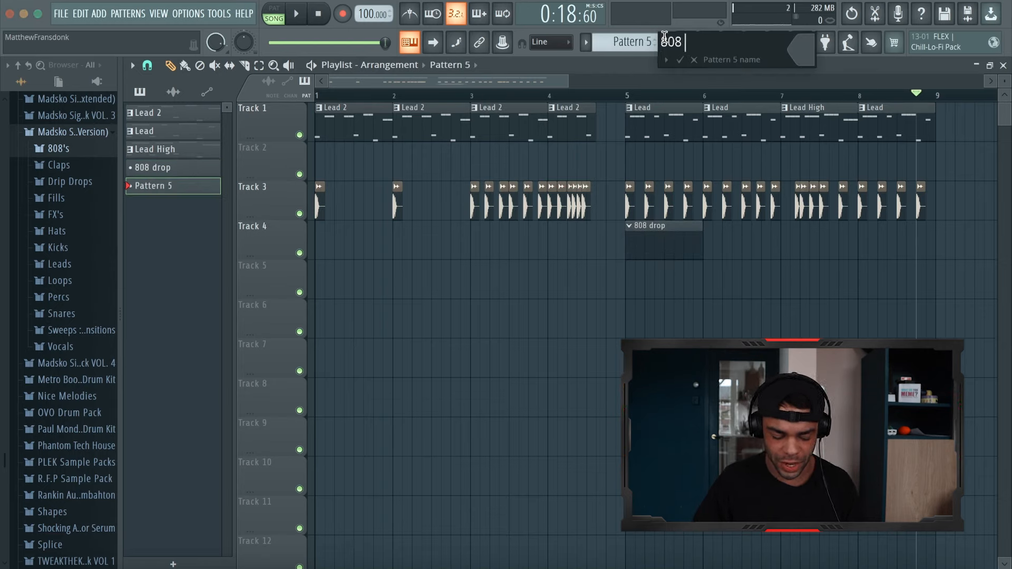
pyautogui.write('808 buildup')
pyautogui.press('Return')
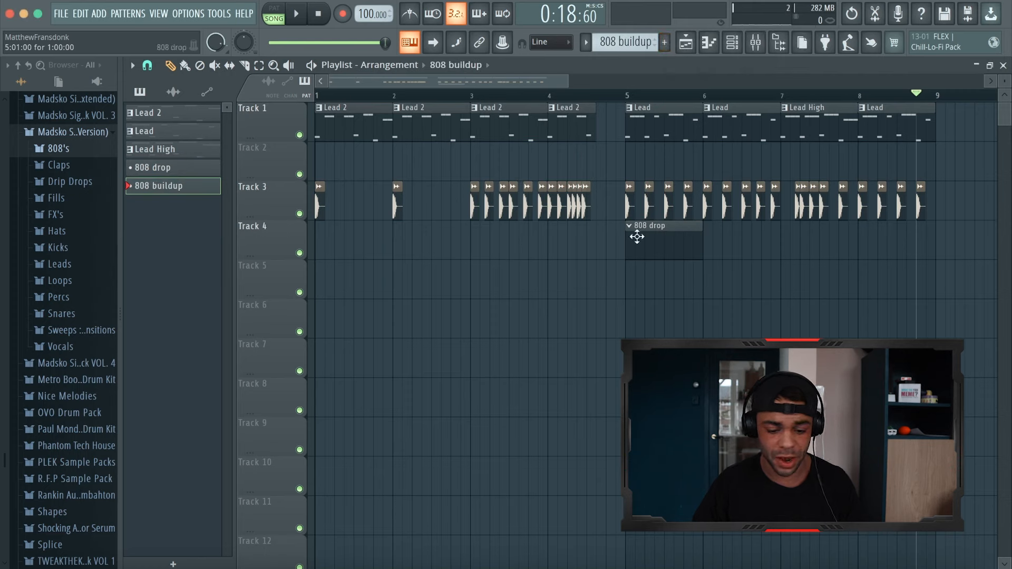
pyautogui.click(343, 237)
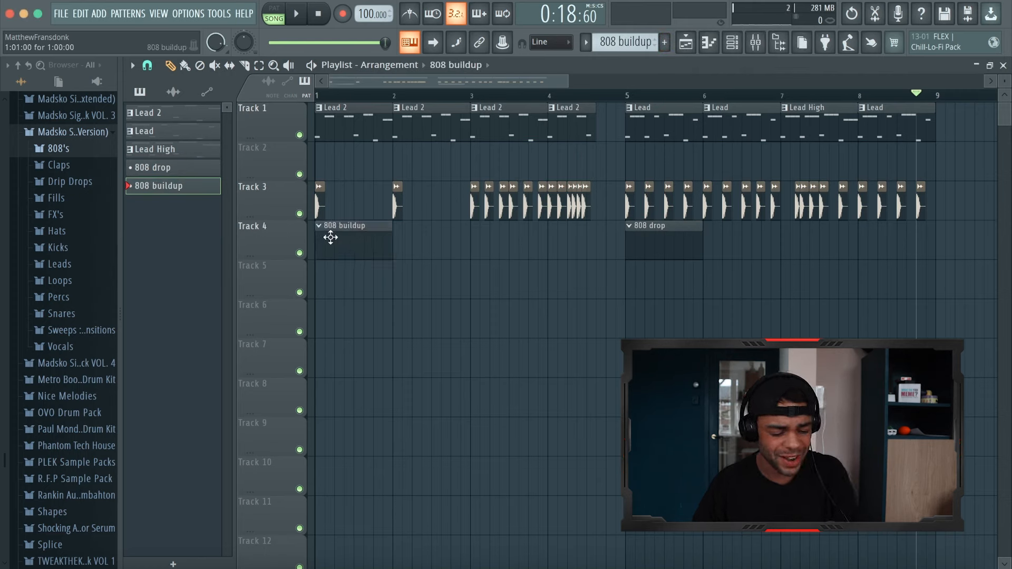
# Audition the samples in the Madsko kit's 808's folder.
pyautogui.click(68, 152)
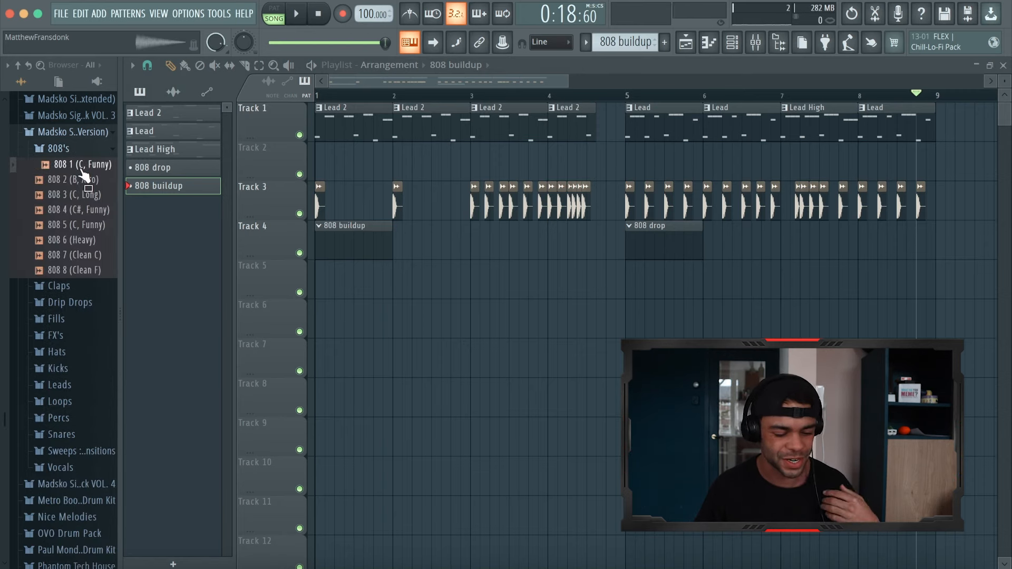
pyautogui.click(82, 177)
pyautogui.press('Down')
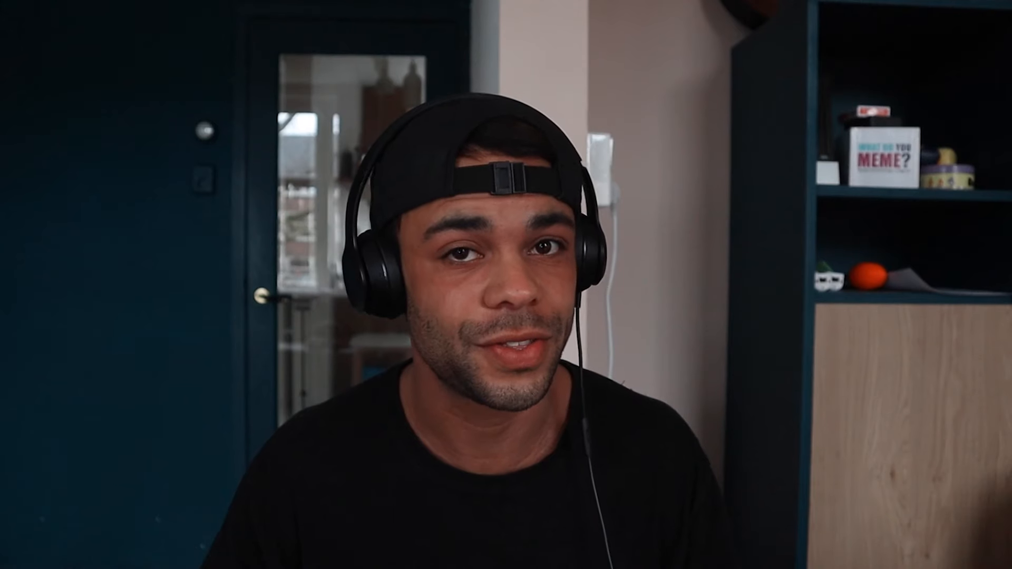
pyautogui.press('Down')
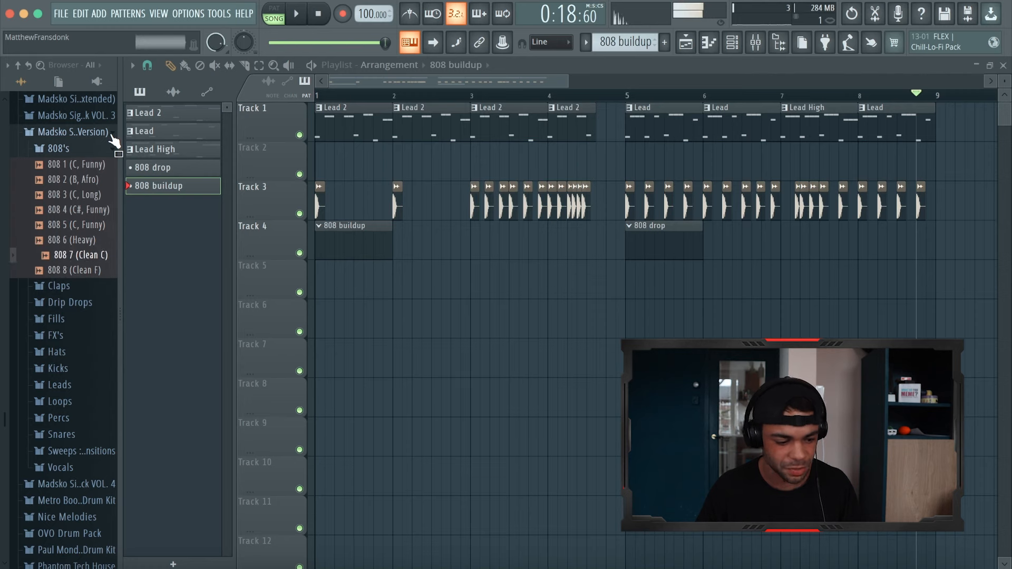
# Add the 808 6 (Heavy) sample as a new channel and route it to mixer track 5.
pyautogui.click(731, 38)
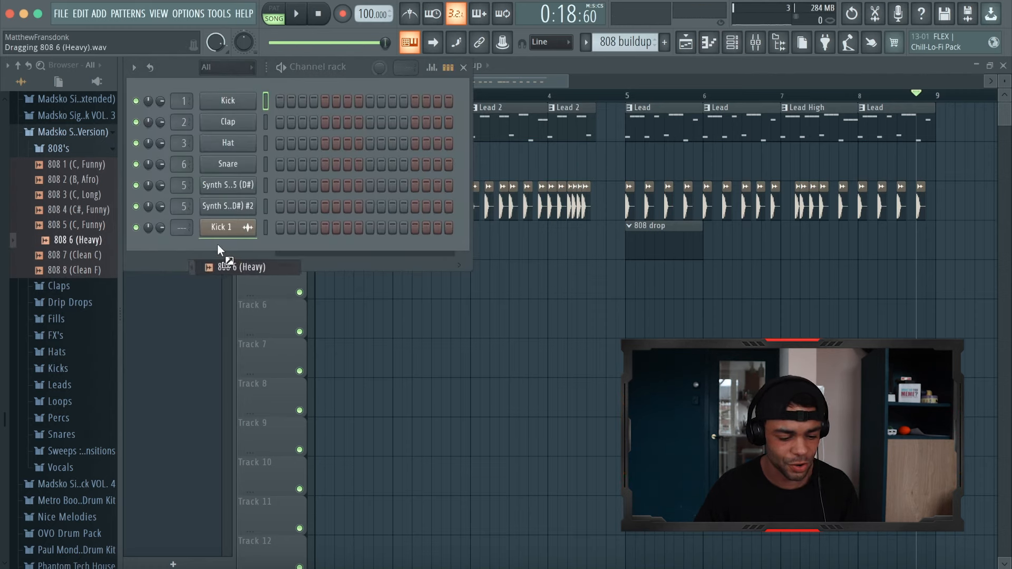
pyautogui.moveTo(217, 247); pyautogui.dragTo(217, 240)
pyautogui.click(234, 230)
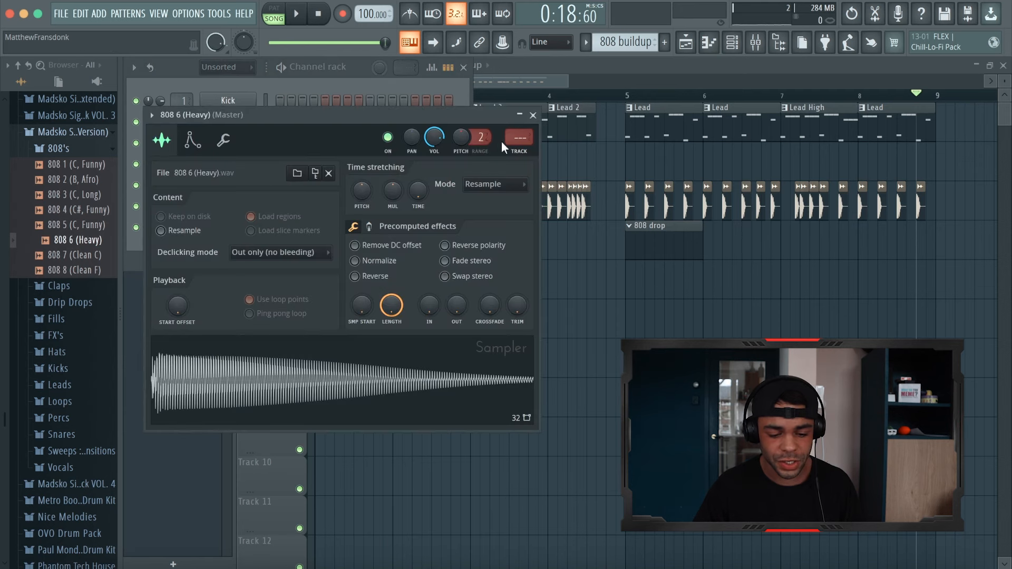
pyautogui.click(521, 152)
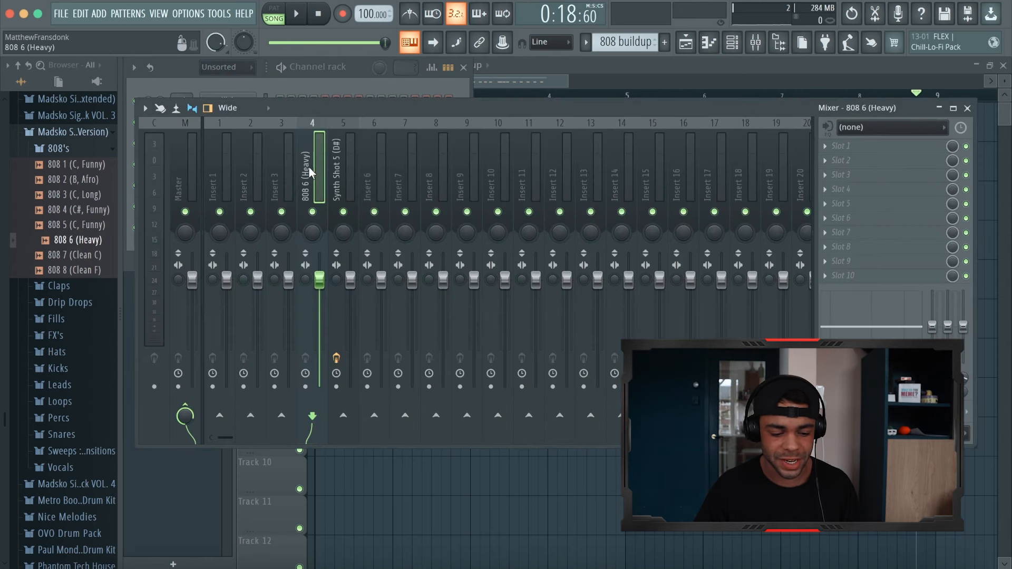
pyautogui.hotkey('alt', 'Right')
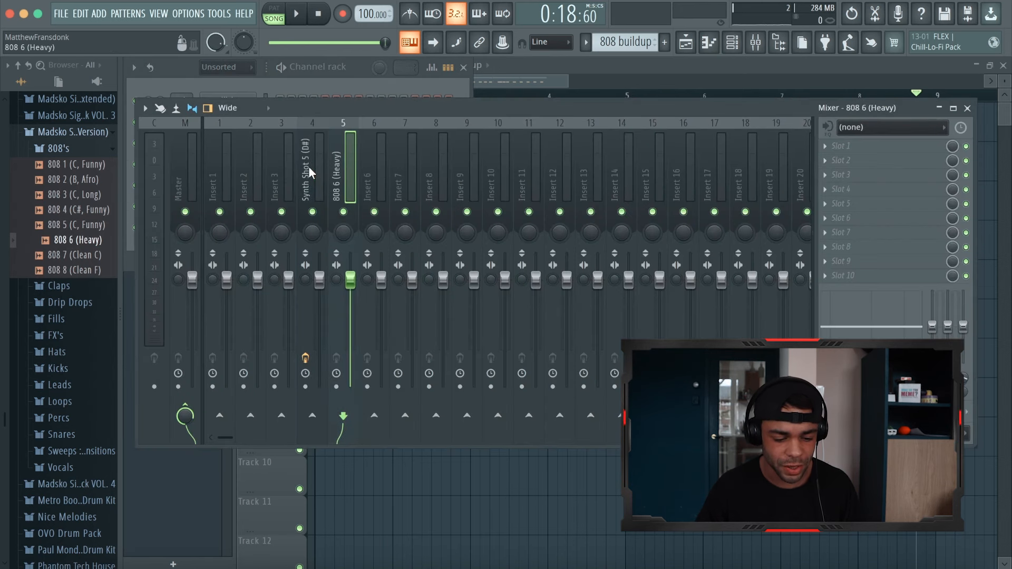
# Load the C (Freakshow 808) preset onto the 808's mixer track and test the 808 with its effects.
pyautogui.rightClick(340, 170)
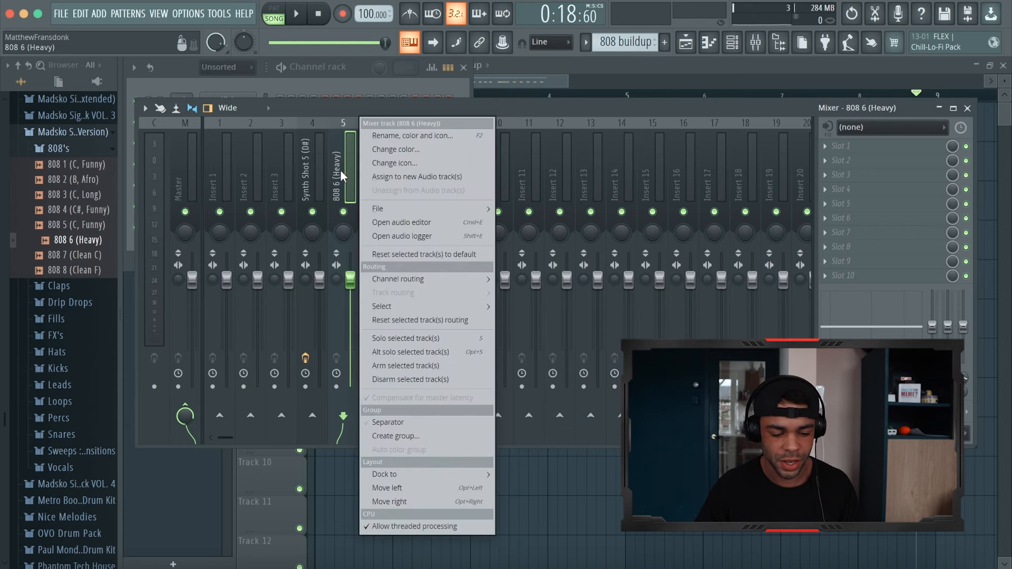
pyautogui.moveTo(400, 213)
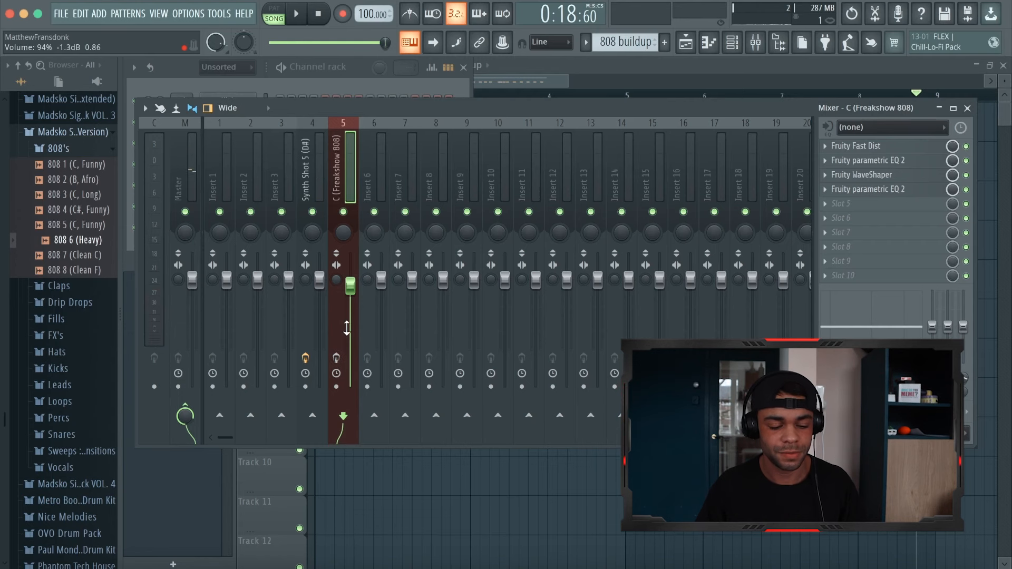
pyautogui.press('z')
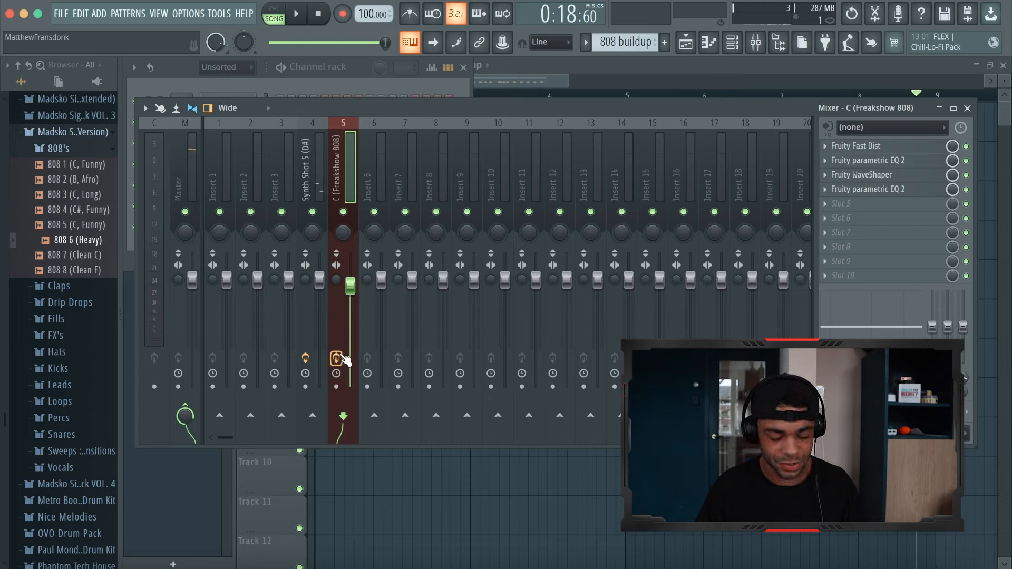
pyautogui.press('z')
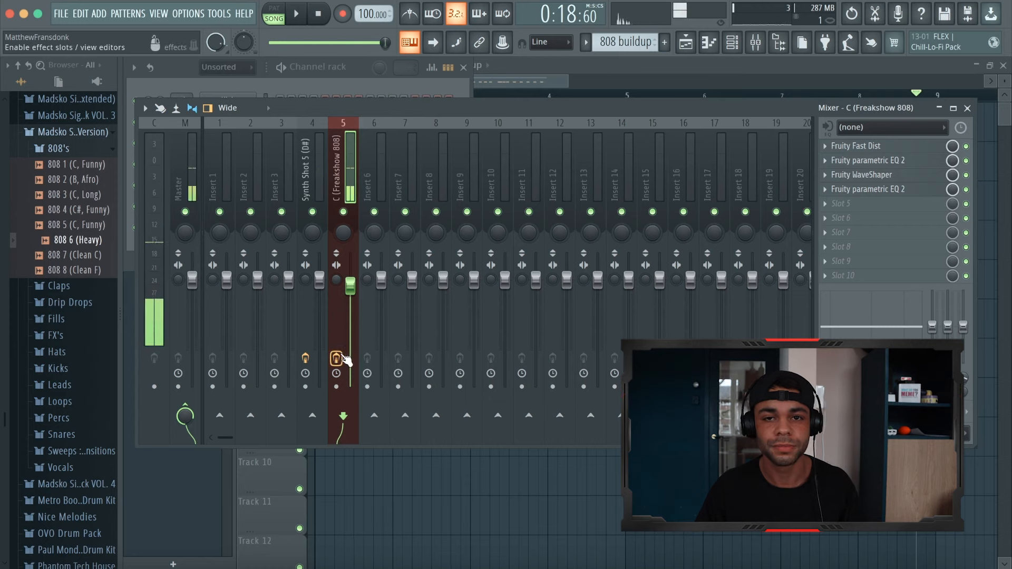
pyautogui.click(883, 189)
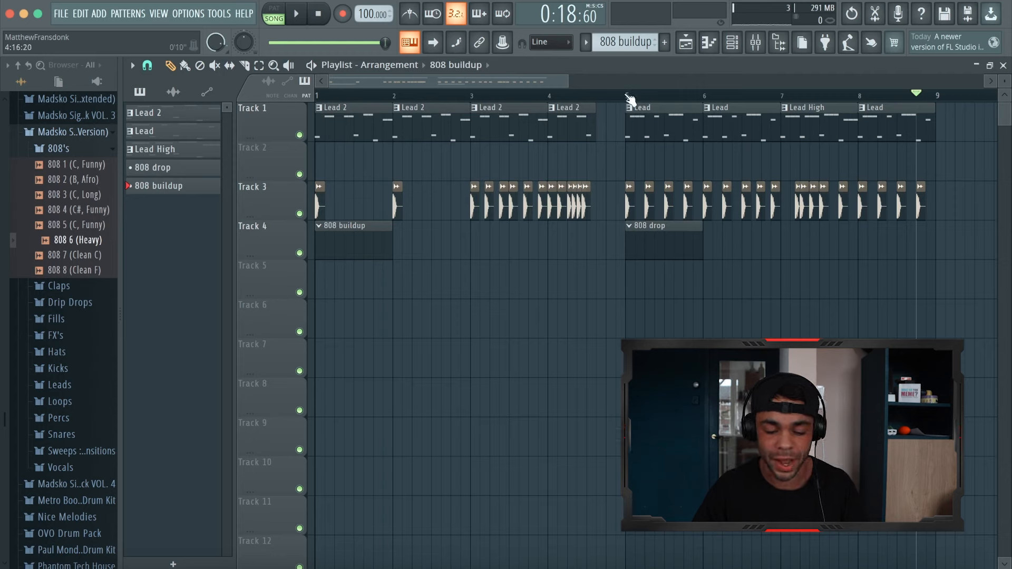
# Select bars 1 to 4 and add Fruity parametric EQ 2 to slot 2 of the Synth Shot 5 mixer track.
pyautogui.moveTo(628, 97); pyautogui.dragTo(314, 96)
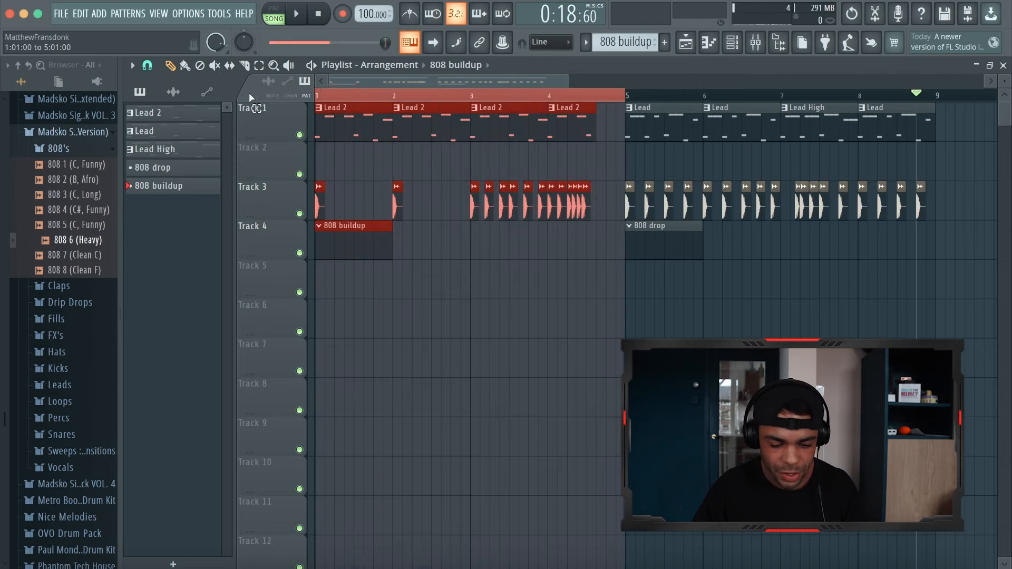
pyautogui.click(756, 40)
pyautogui.click(319, 162)
pyautogui.click(843, 160)
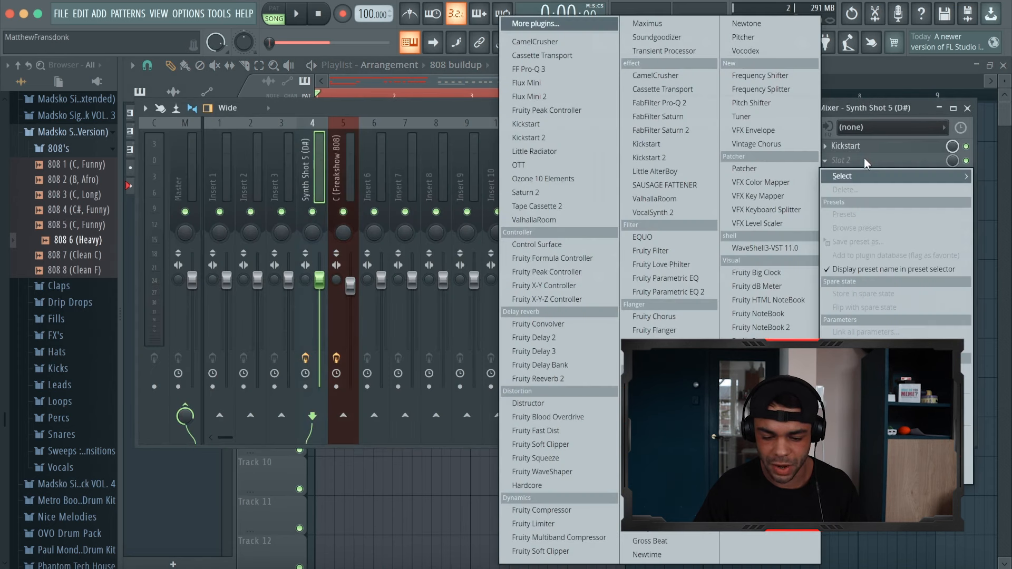
pyautogui.click(656, 292)
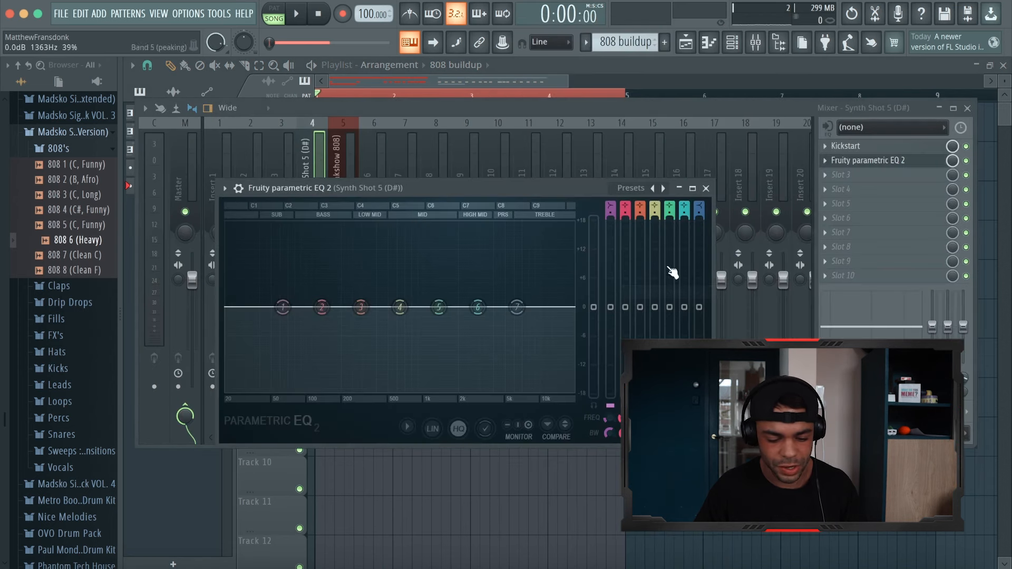
# Make EQ band 7 a Steep 8 low pass with its cutoff at 20000 Hz.
pyautogui.rightClick(522, 312)
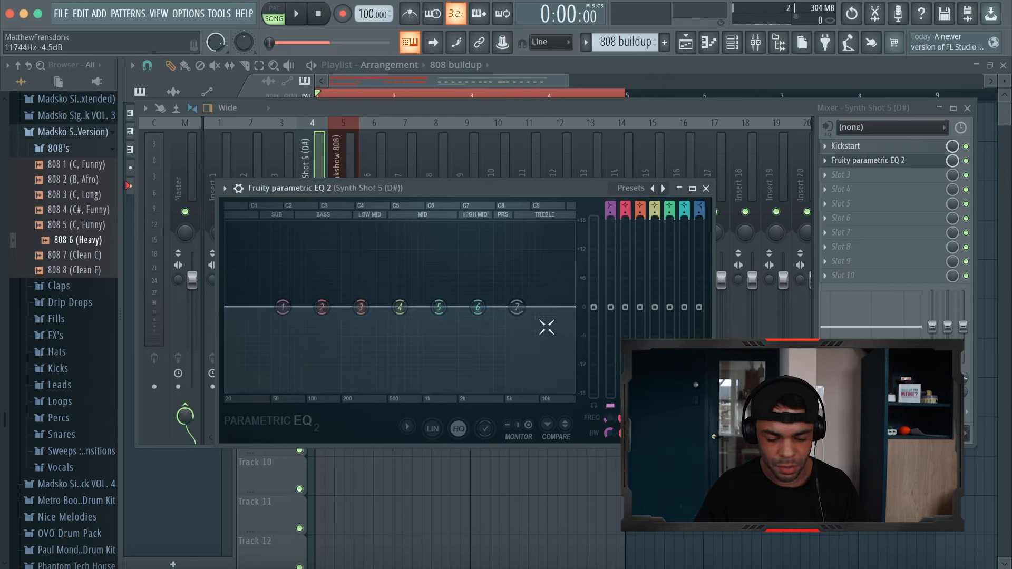
pyautogui.rightClick(516, 307)
pyautogui.moveTo(542, 344)
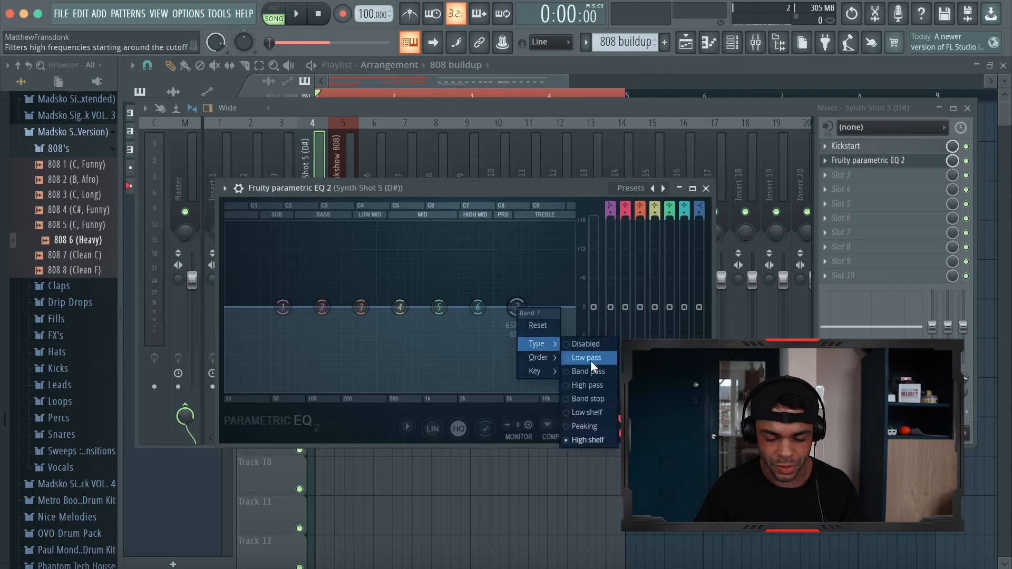
pyautogui.click(590, 359)
pyautogui.rightClick(515, 305)
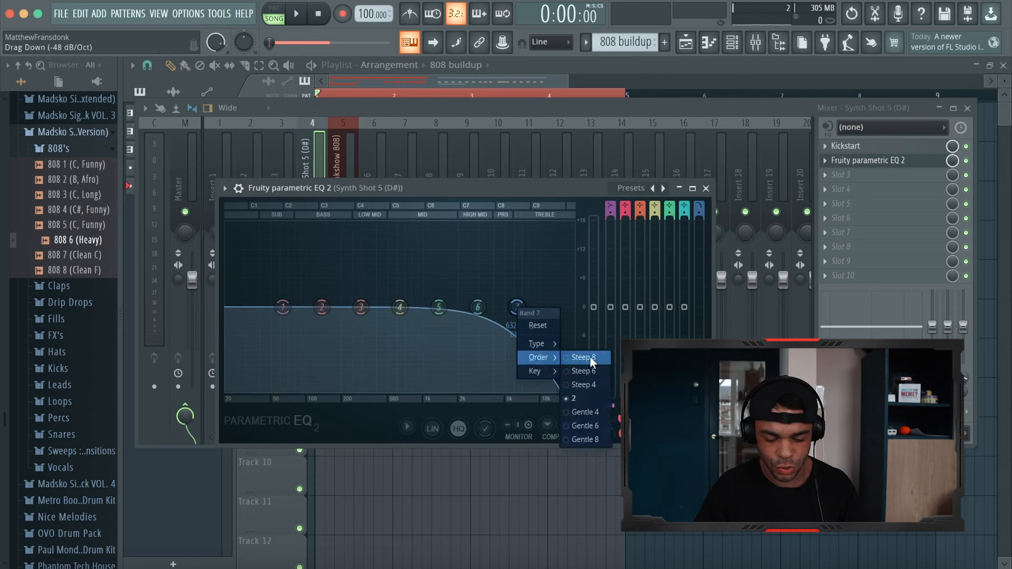
pyautogui.click(591, 361)
pyautogui.moveTo(520, 308); pyautogui.dragTo(584, 308)
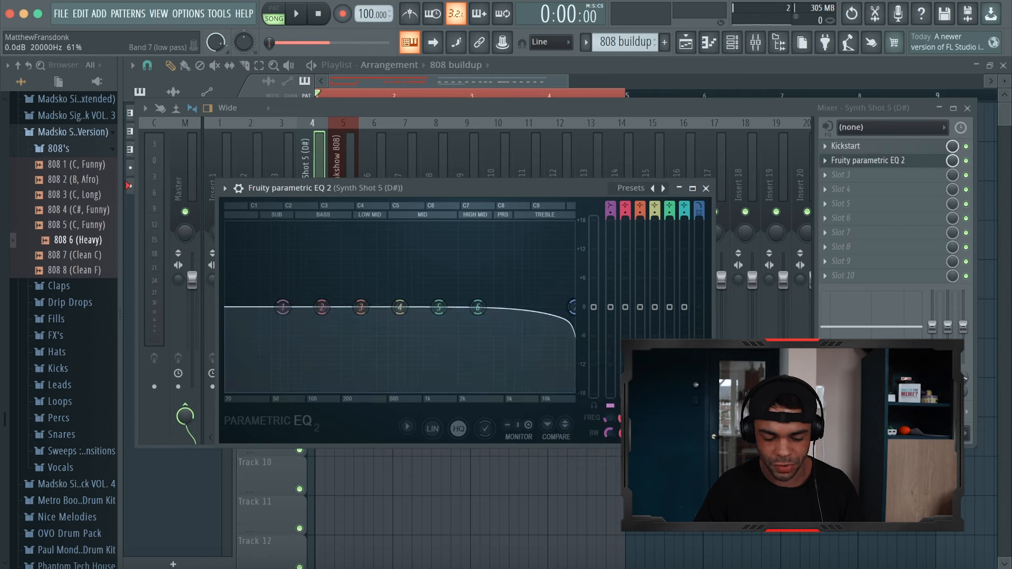
# Create an automation clip for band 7's frequency over bars 1 to 4 and lower its starting point.
pyautogui.rightClick(699, 413)
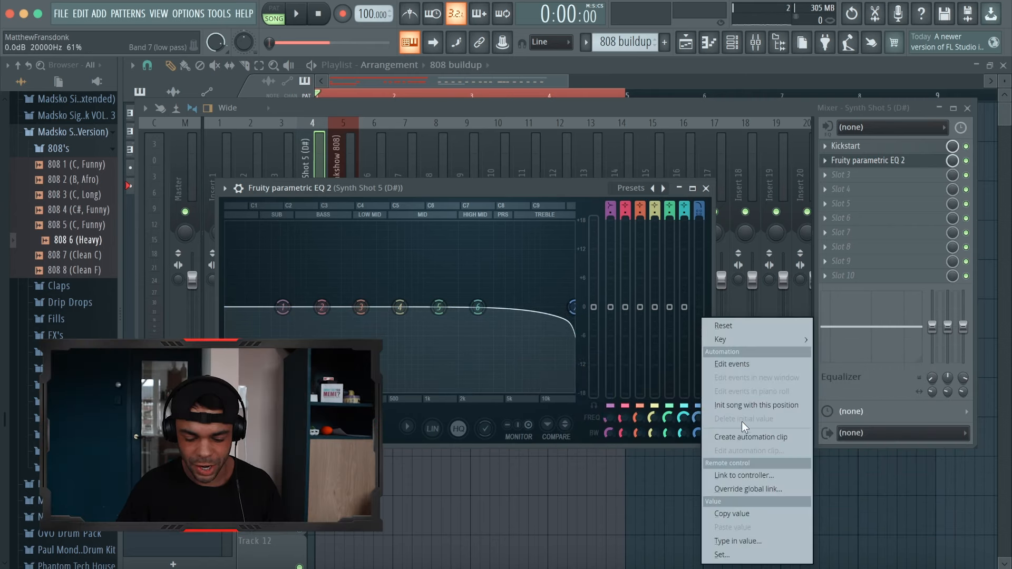
pyautogui.click(748, 436)
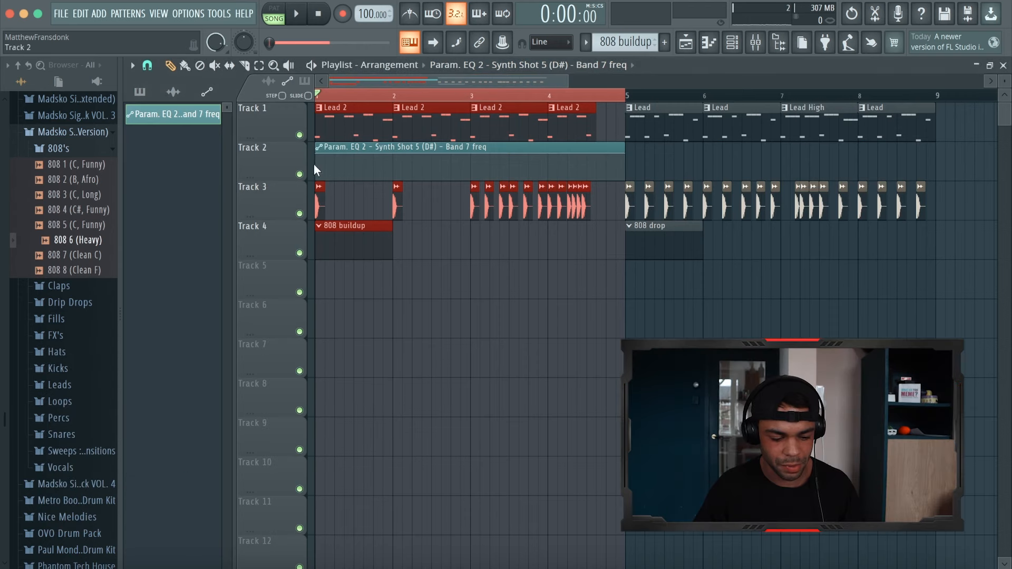
pyautogui.moveTo(317, 168); pyautogui.dragTo(319, 168)
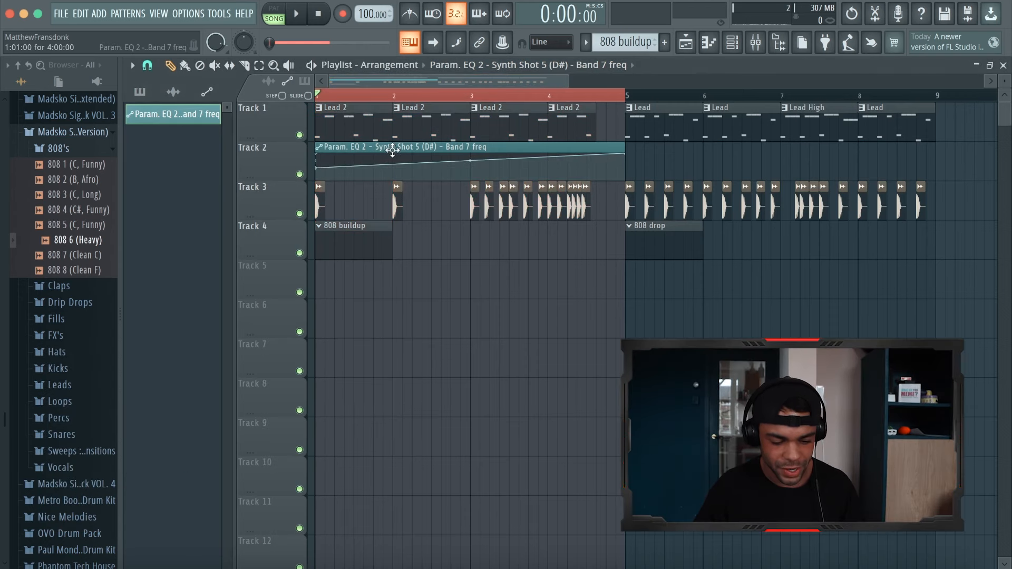
# Move the EQ automation clip to Track 9 and bend it into a slowly rising curve while listening from bar 1.
pyautogui.moveTo(392, 150); pyautogui.dragTo(401, 451)
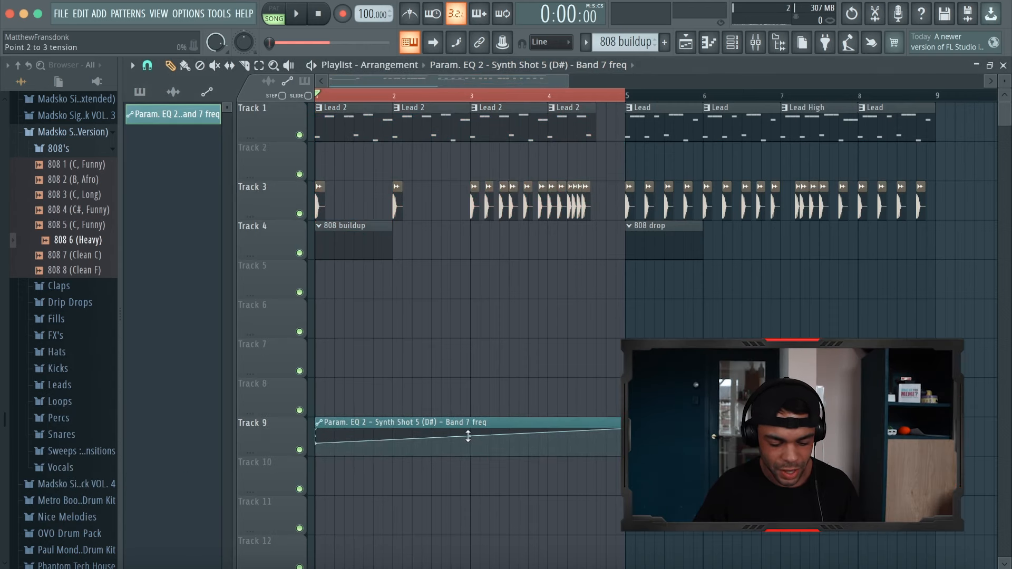
pyautogui.press('space')
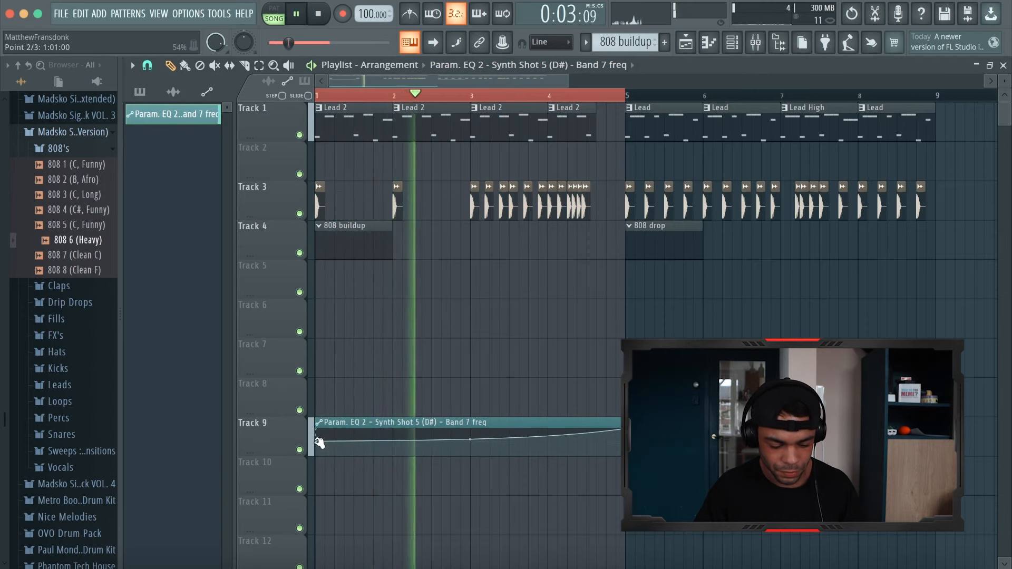
pyautogui.press('space')
# Add Fruity Reeverb 2 to slot 3 of the Synth Shot 5 mixer track and raise its wet level to about 84%.
pyautogui.click(756, 45)
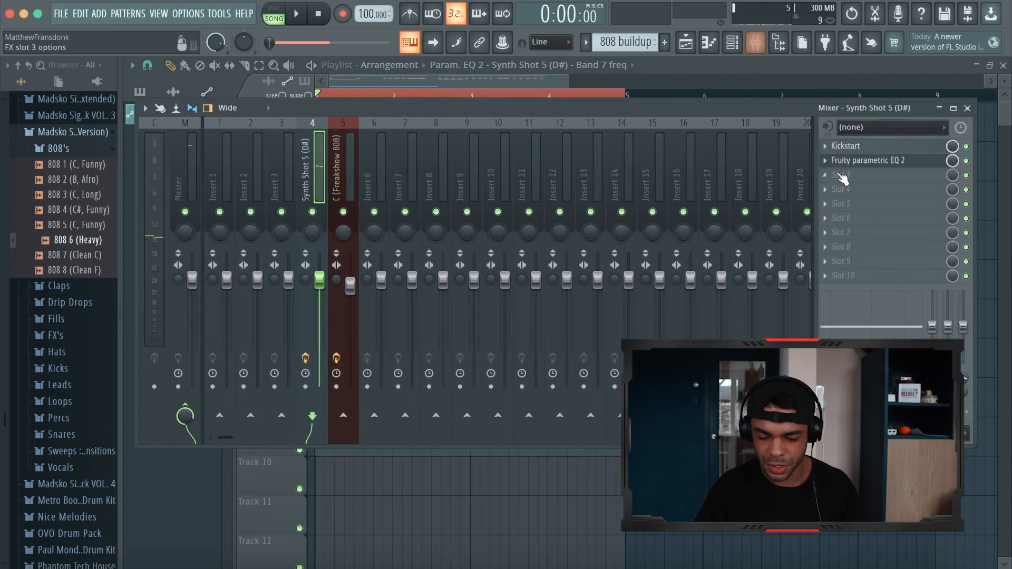
pyautogui.click(832, 174)
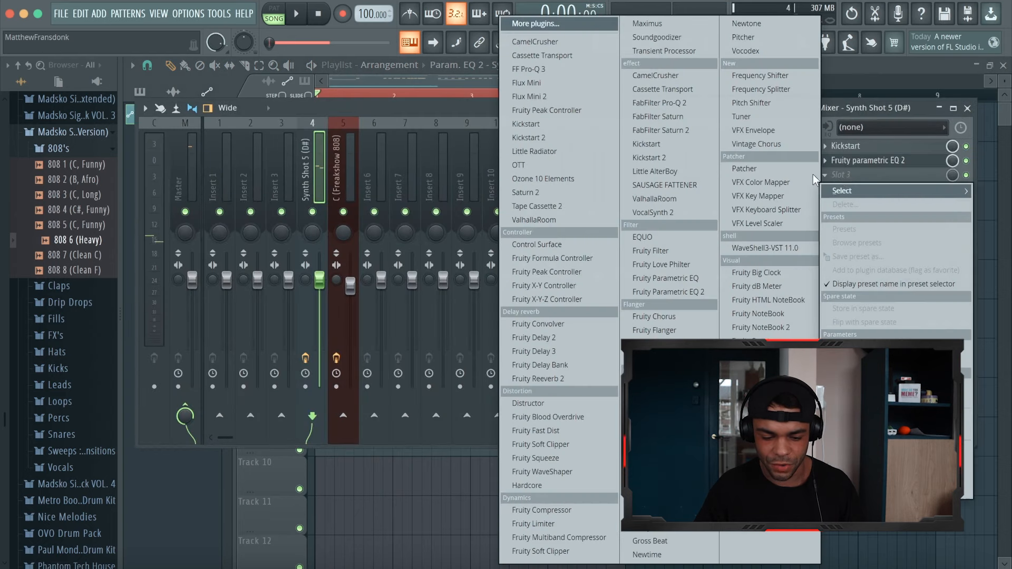
pyautogui.click(552, 375)
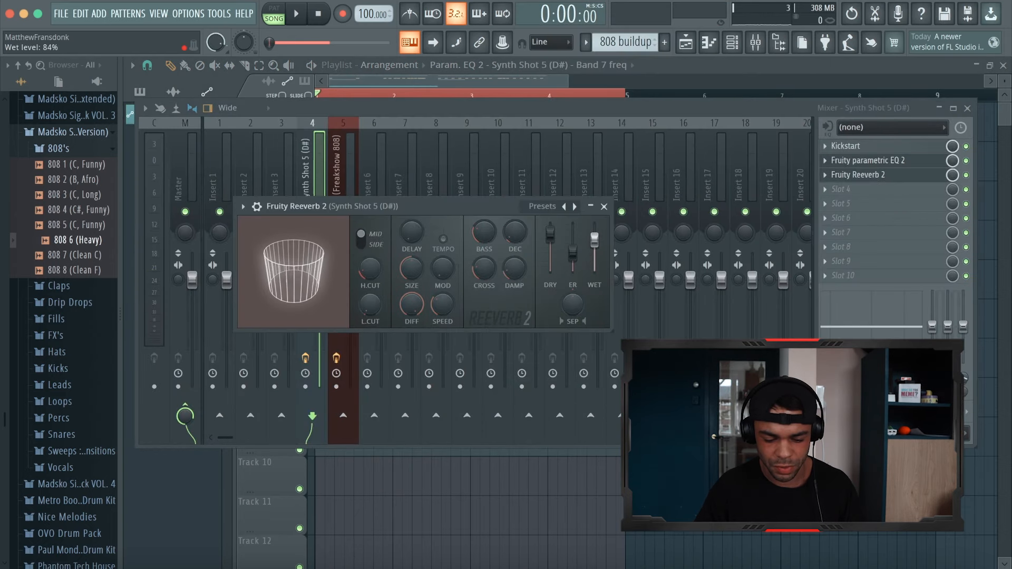
pyautogui.press('space')
pyautogui.click(603, 206)
pyautogui.press('space')
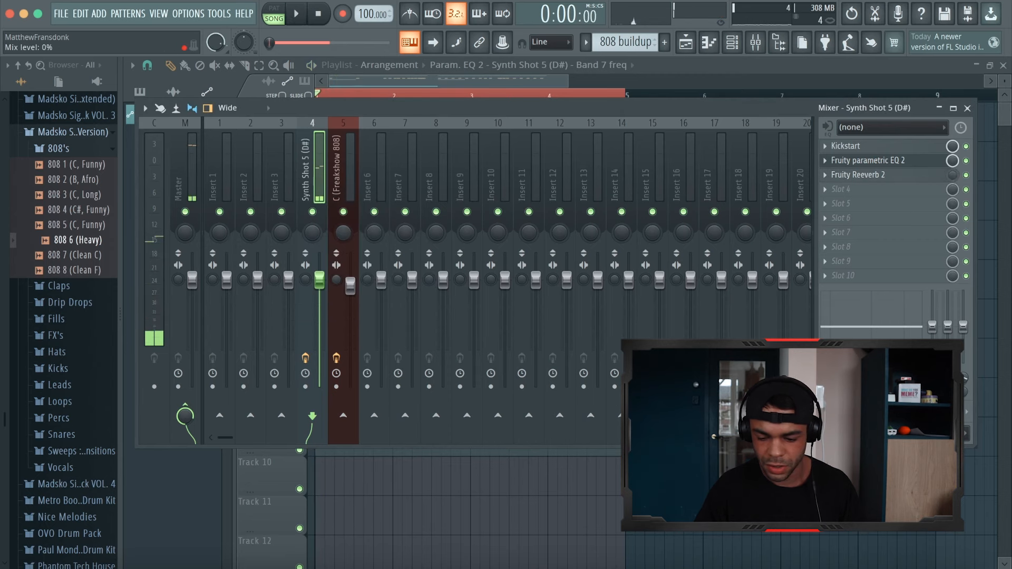
# Automate the Reeverb 2 mix level over bars 1 to 4, falling from a high starting point to 0%.
pyautogui.rightClick(954, 175)
pyautogui.click(926, 276)
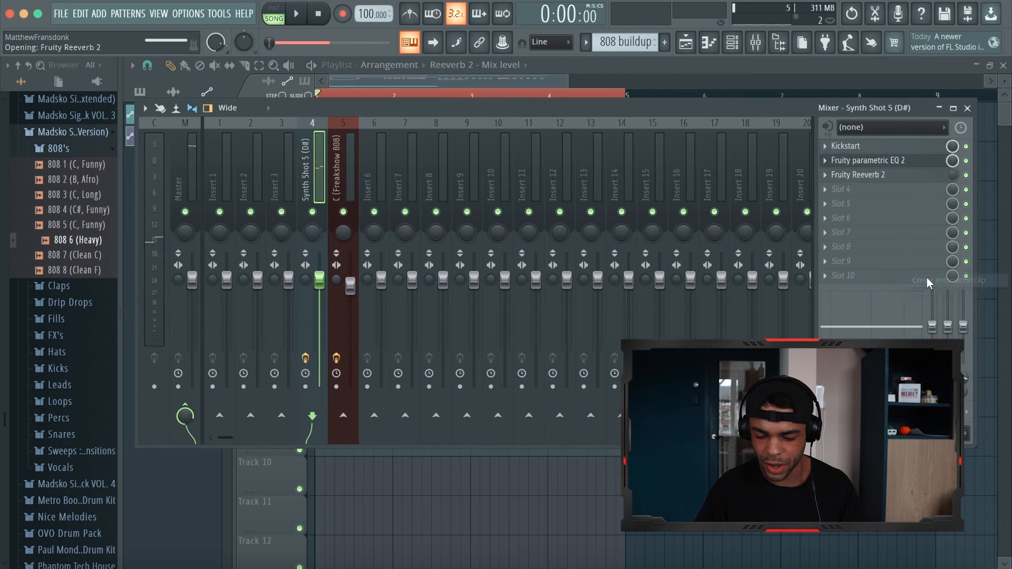
pyautogui.click(462, 79)
pyautogui.moveTo(319, 161); pyautogui.dragTo(320, 156)
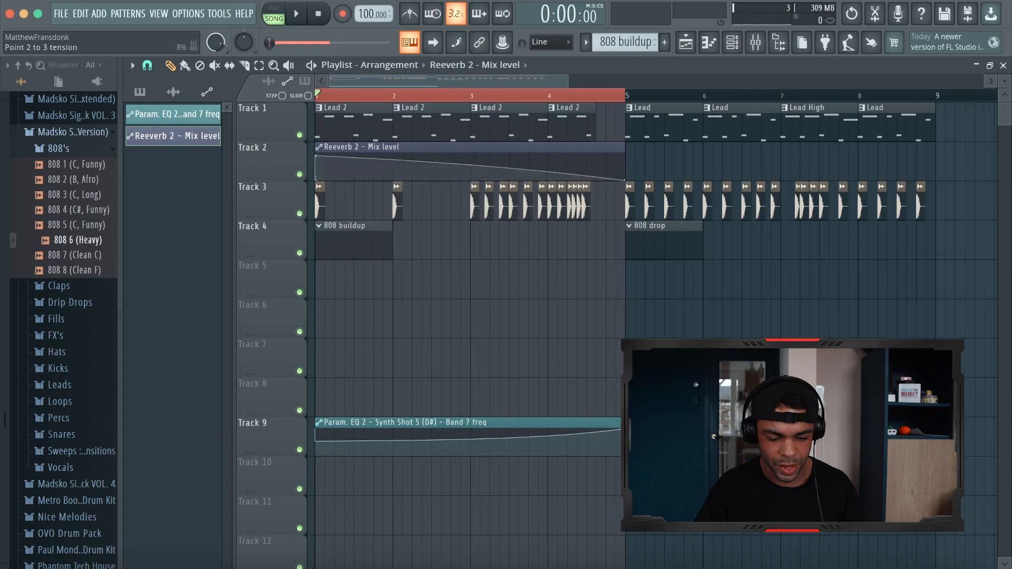
# Move the Reeverb 2 mix level clip to Track 10 and listen to the build-up from bar 1.
pyautogui.moveTo(482, 153); pyautogui.dragTo(468, 506)
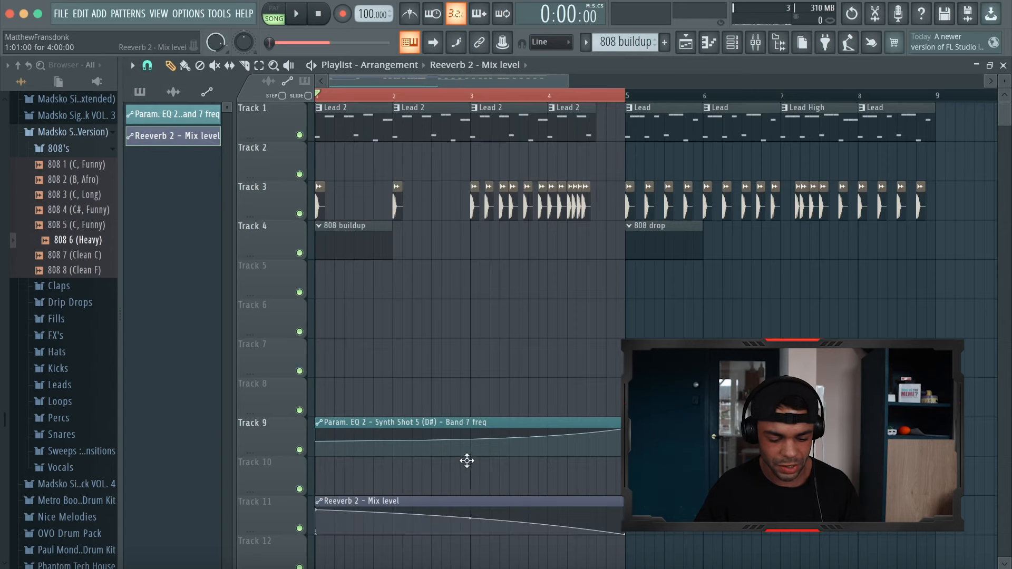
pyautogui.moveTo(466, 460); pyautogui.dragTo(469, 457)
pyautogui.press('space')
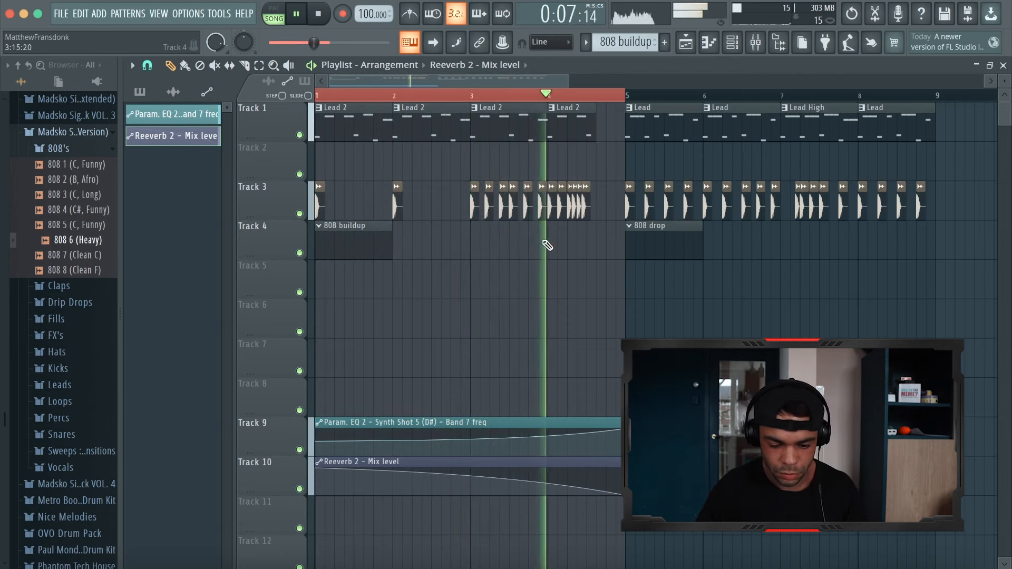
pyautogui.press('space')
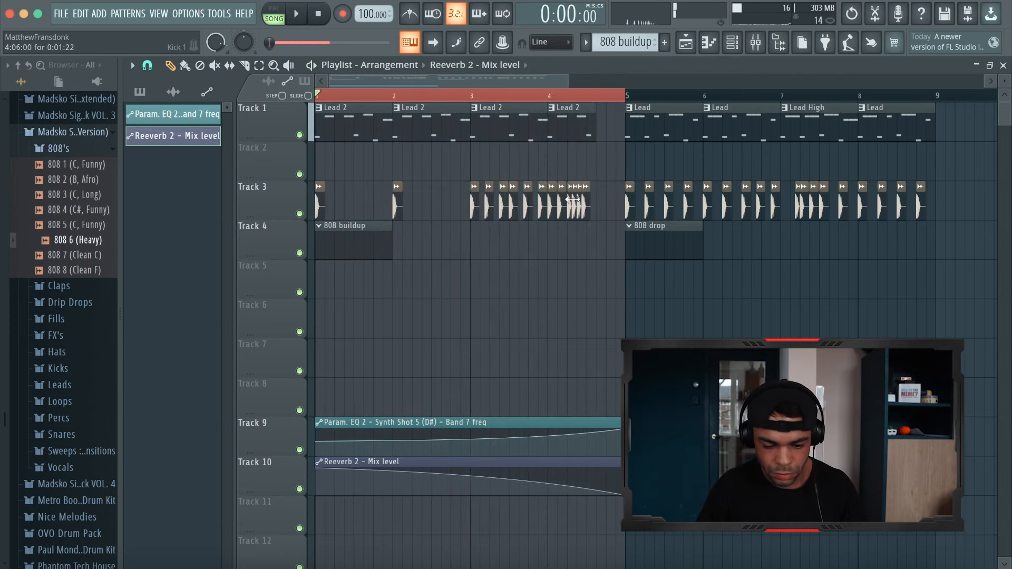
# Reshape the Reeverb 2 mix level automation to dip at bar 4 and rise sharply at the lead's end, and listen from bar 4.
pyautogui.scroll(2, 573, 199)
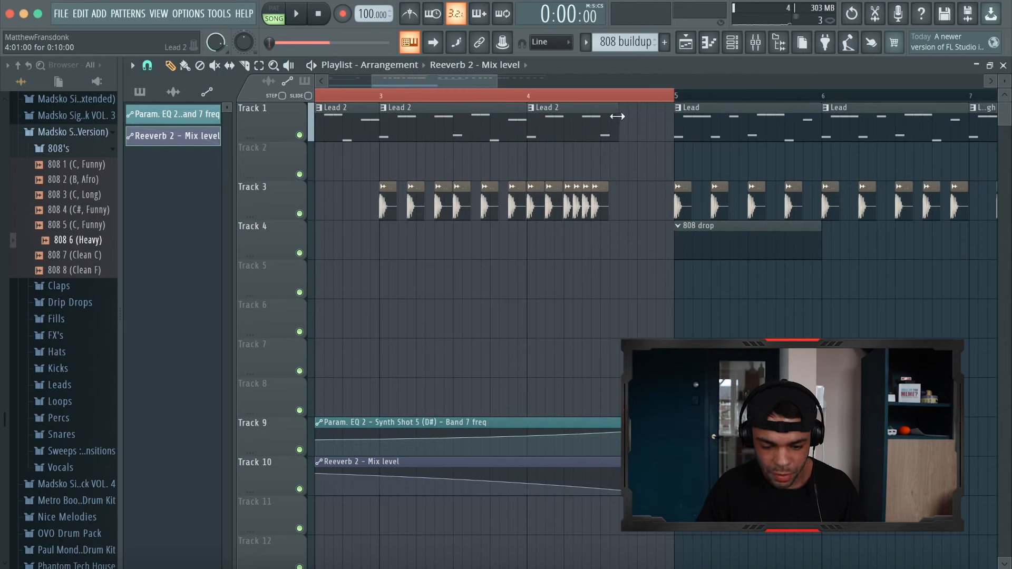
pyautogui.click(527, 95)
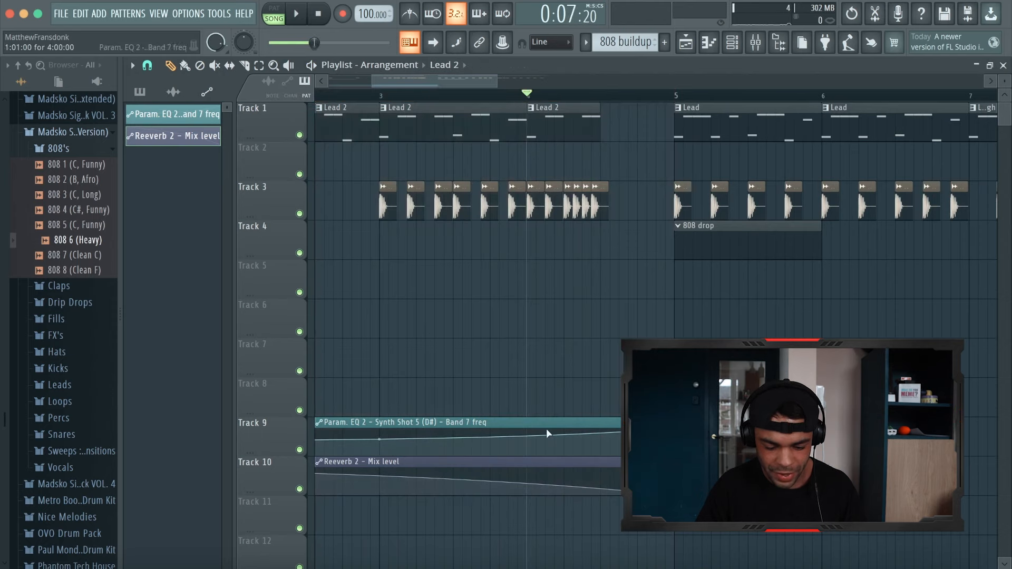
pyautogui.rightClick(530, 485)
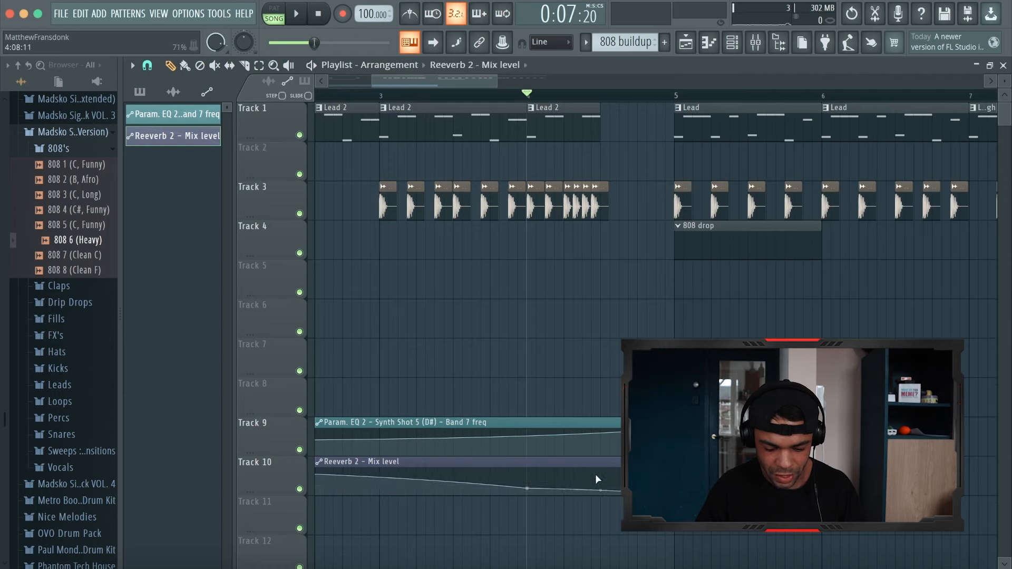
pyautogui.moveTo(600, 489); pyautogui.dragTo(609, 465)
pyautogui.press('space')
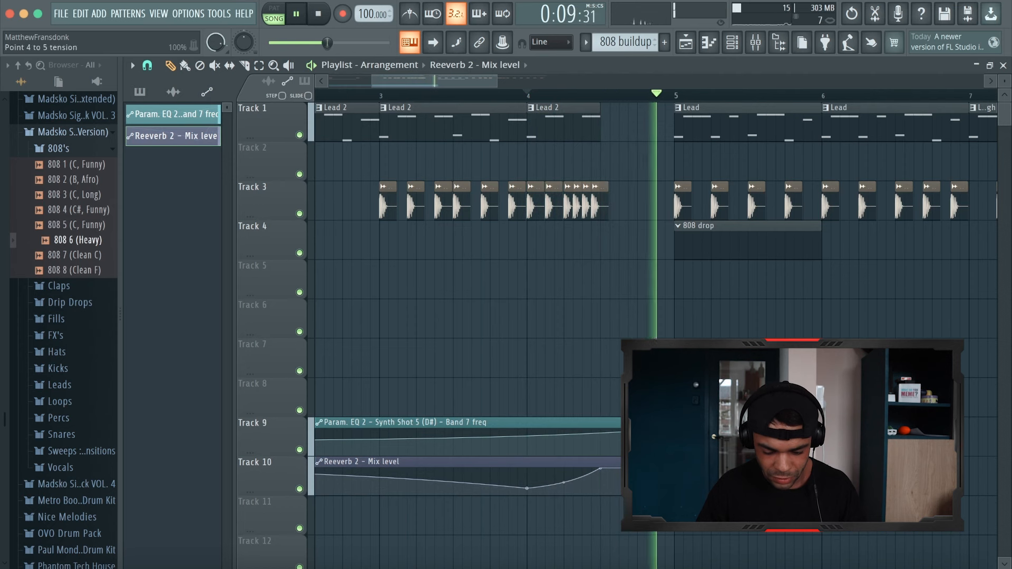
pyautogui.press('space')
# Adjust the decay time of Fruity Reeverb 2 on the Synth Shot 5 mixer track to about 2.3 sec and listen to the build-up.
pyautogui.click(755, 43)
pyautogui.click(859, 174)
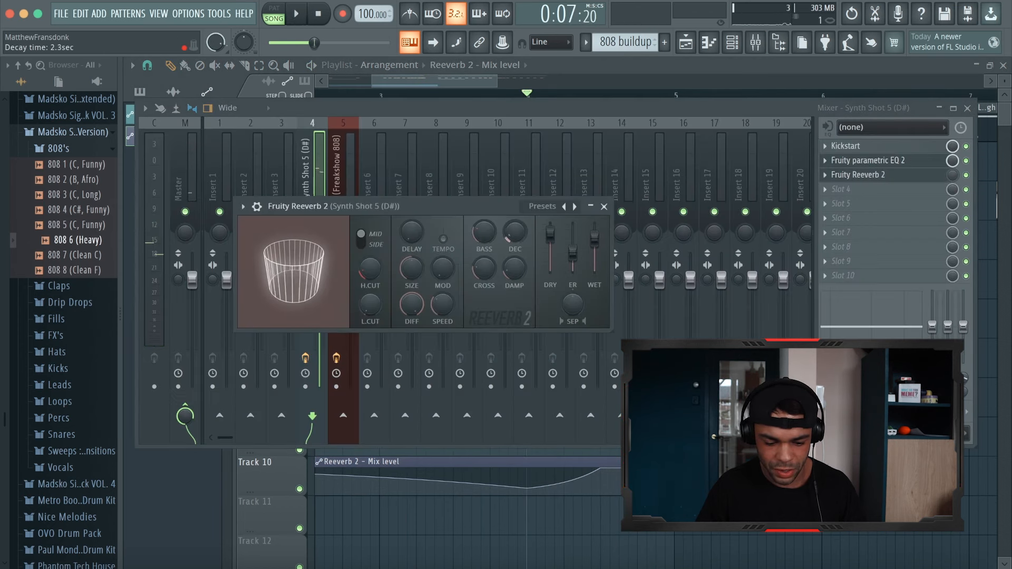
pyautogui.press('space')
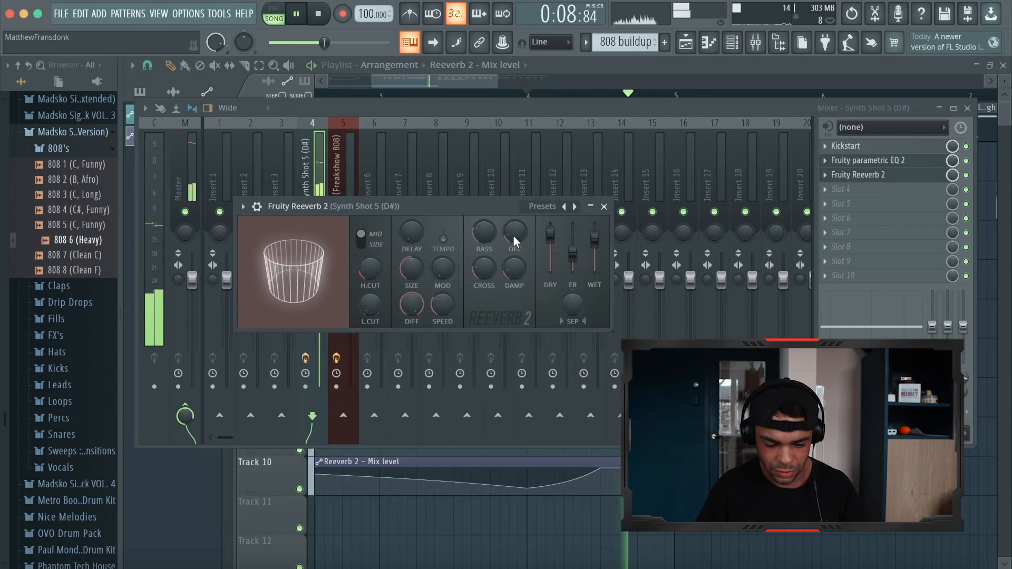
pyautogui.press('space')
pyautogui.click(604, 206)
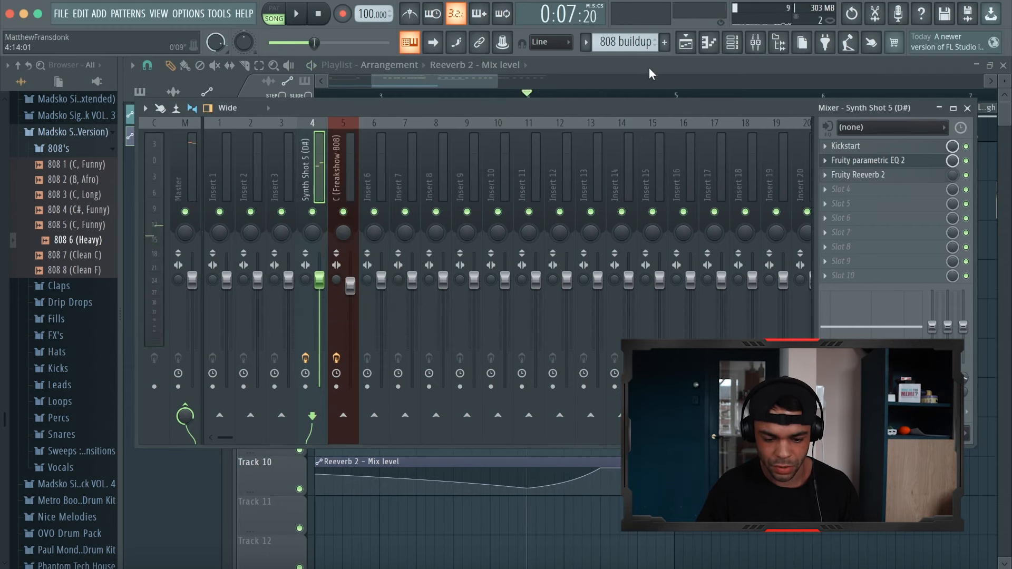
pyautogui.press('F9')
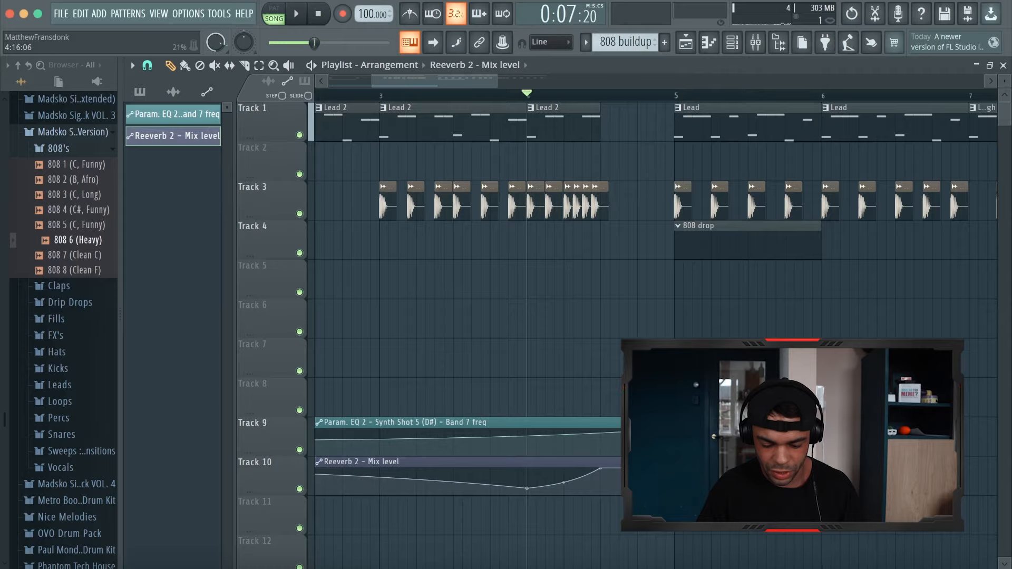
pyautogui.press('space')
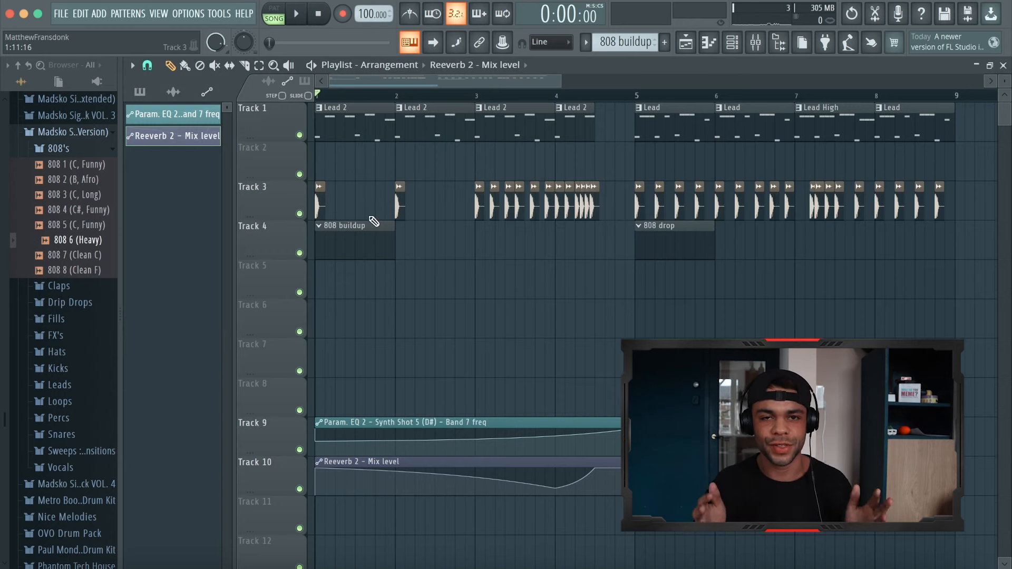
# Open the 808 6 (Heavy) sample in the Edison audio editor and detect its pitch regions.
pyautogui.press('F6')
pyautogui.rightClick(237, 249)
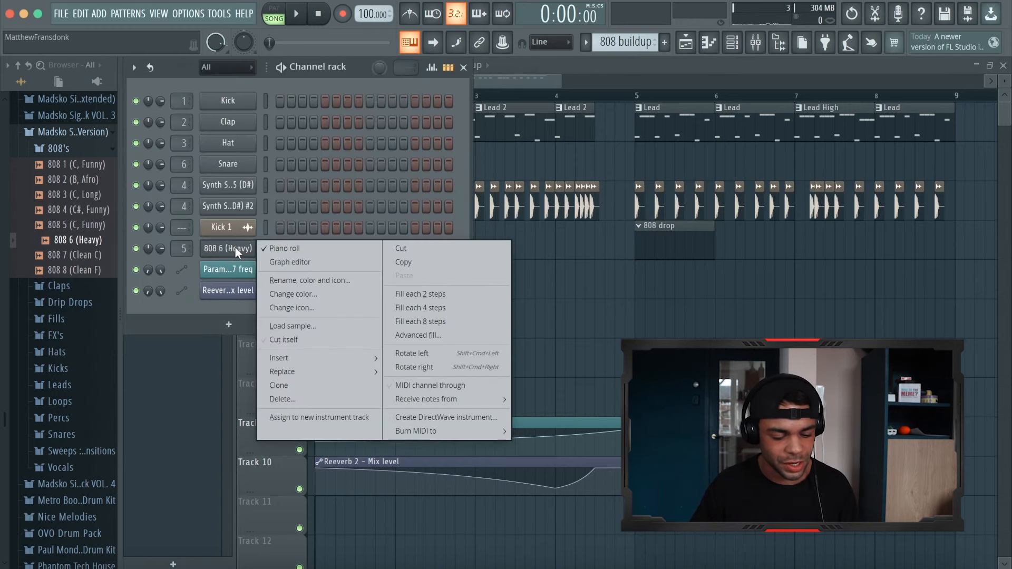
pyautogui.click(230, 249)
pyautogui.click(232, 248)
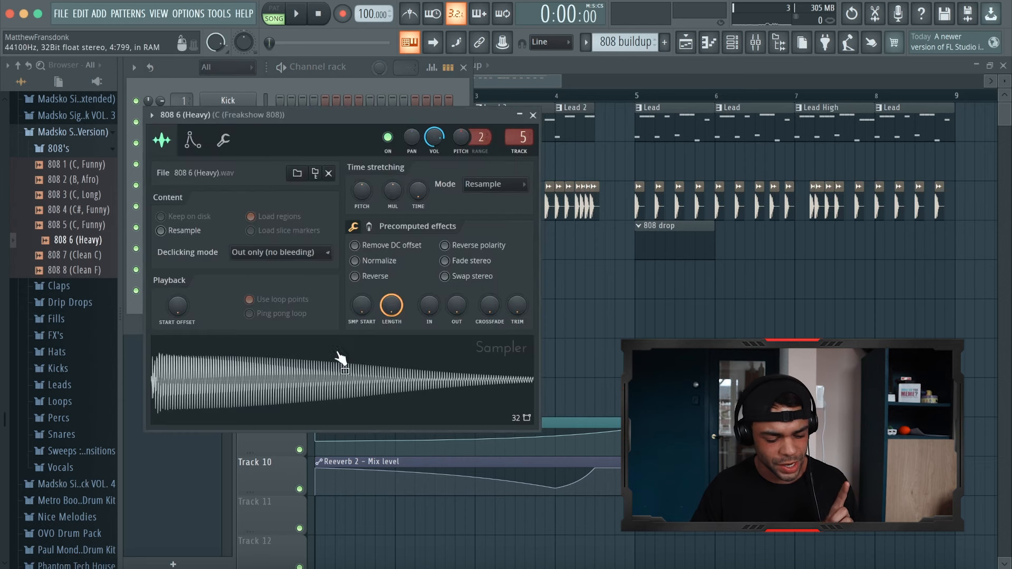
pyautogui.rightClick(336, 376)
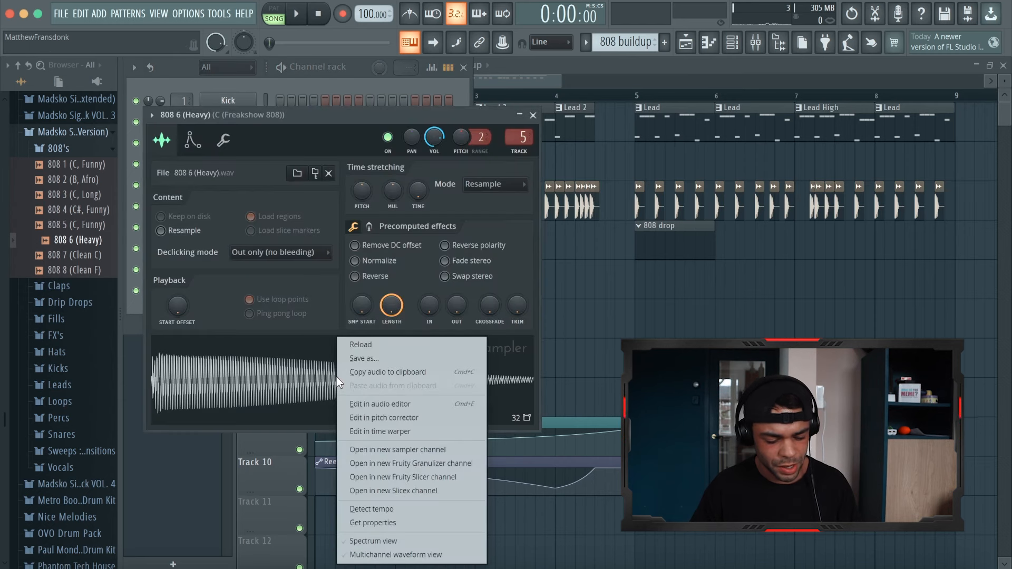
pyautogui.click(409, 404)
pyautogui.click(265, 193)
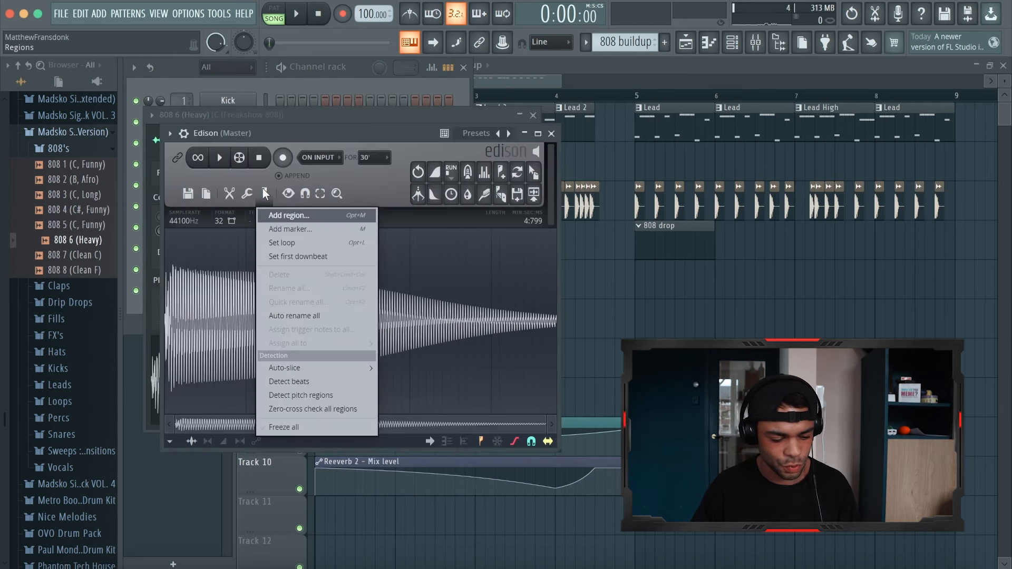
pyautogui.click(301, 395)
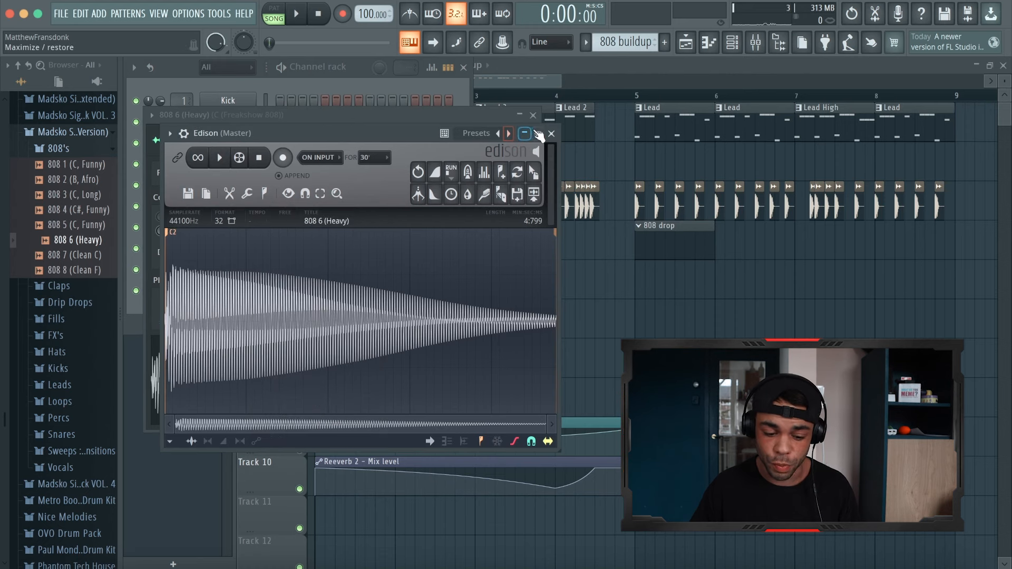
pyautogui.press('F9')
# Enable the 808 6 (Heavy) volume envelope with a short attack, maximum hold, and minimum decay, sustain and release.
pyautogui.click(270, 80)
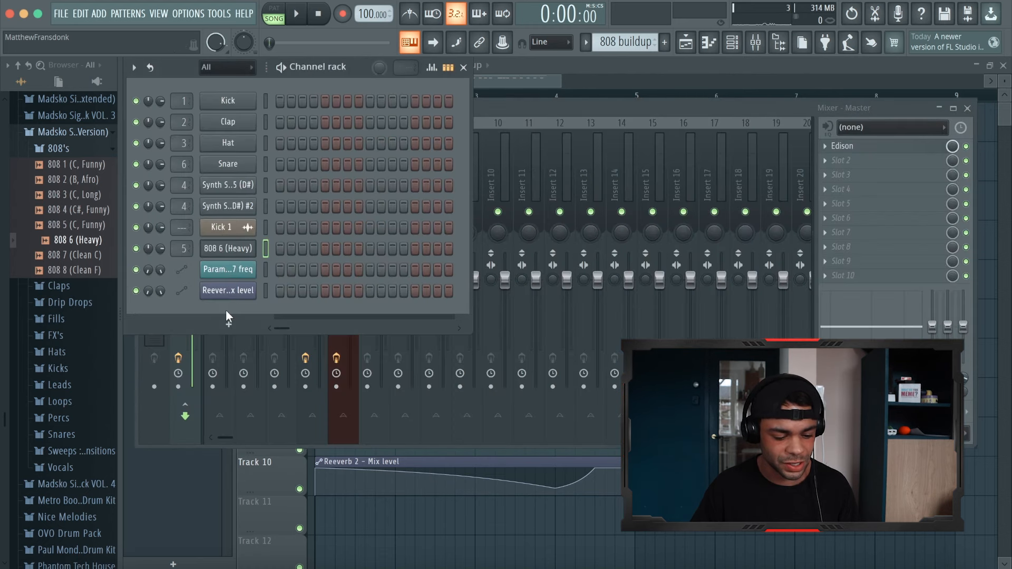
pyautogui.click(234, 240)
pyautogui.click(193, 141)
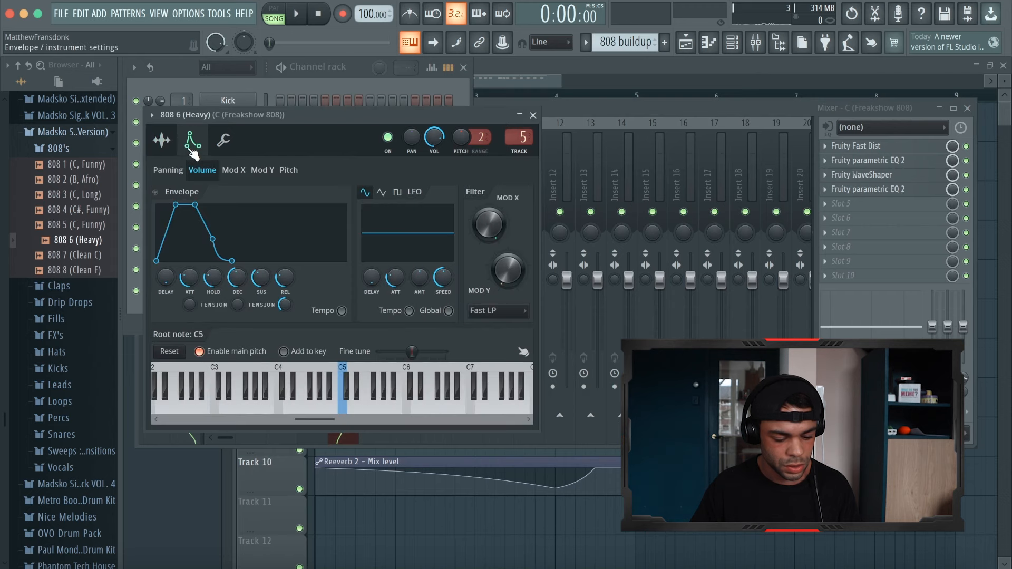
pyautogui.moveTo(189, 278); pyautogui.dragTo(189, 287)
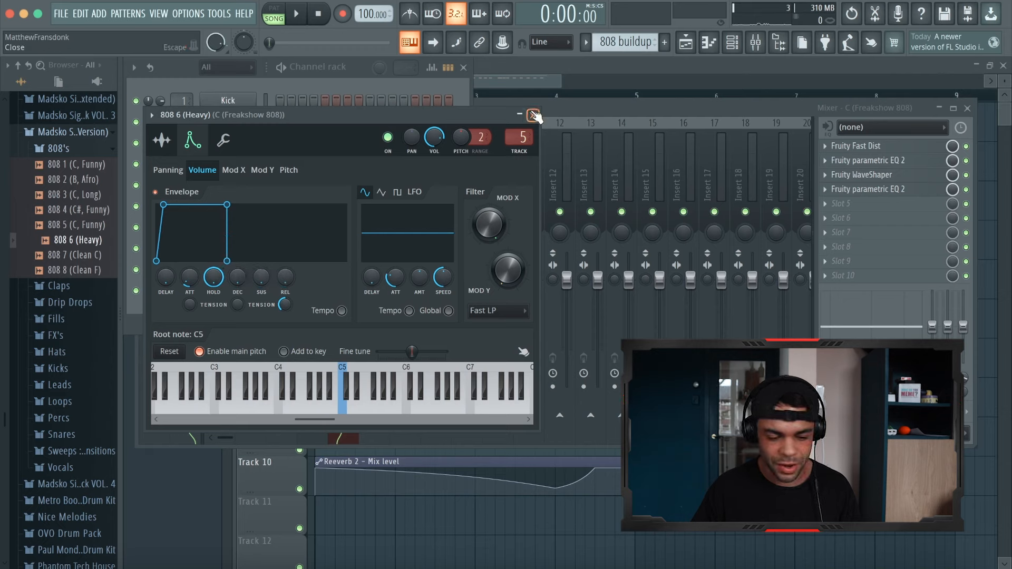
pyautogui.click(533, 114)
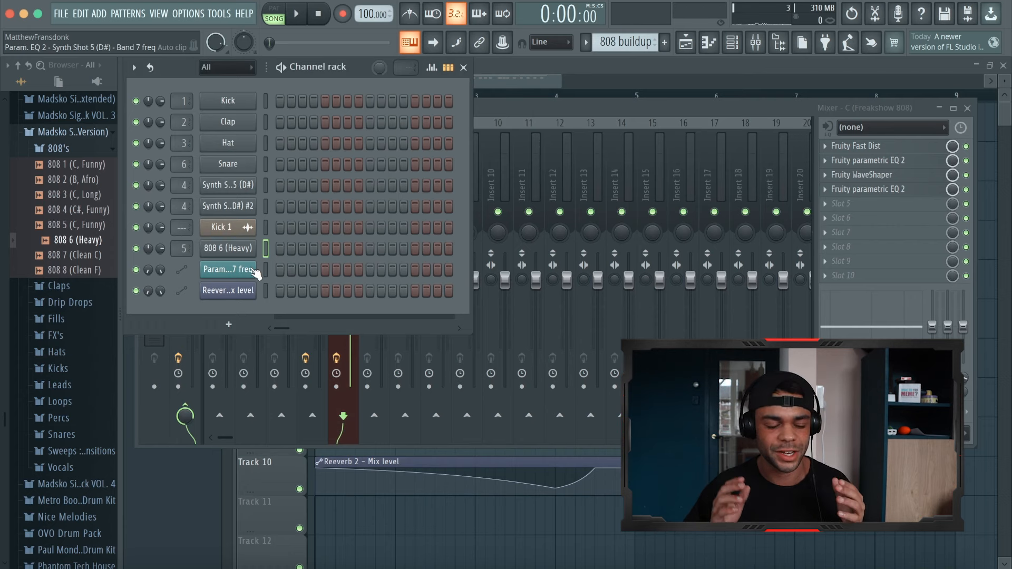
pyautogui.click(224, 247)
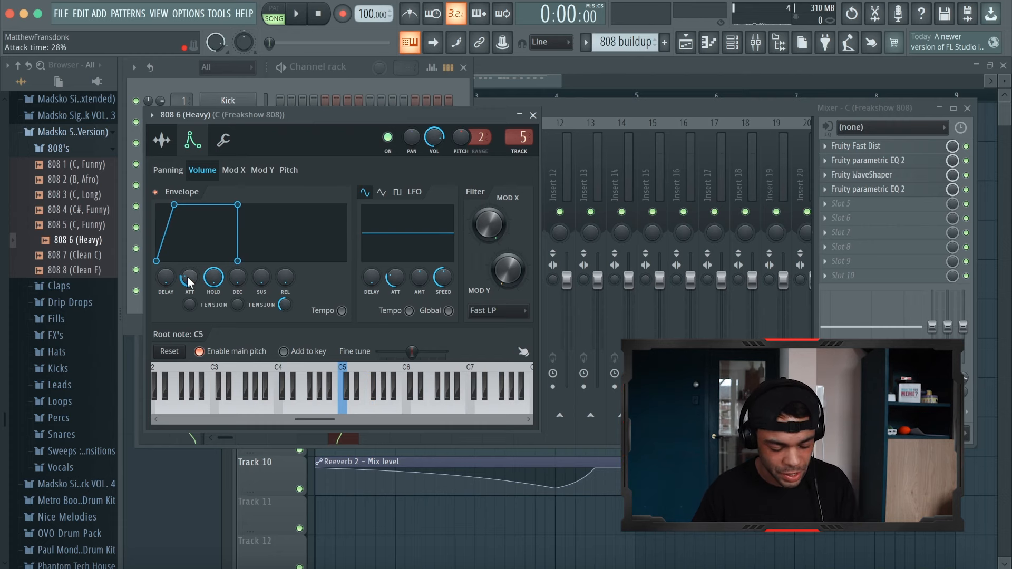
pyautogui.press('Escape')
# Open the 808 6 (Heavy) piano roll for the 808 buildup pattern, place a D#5 note spanning nearly all of bar 1, and play it.
pyautogui.rightClick(294, 243)
pyautogui.click(294, 243)
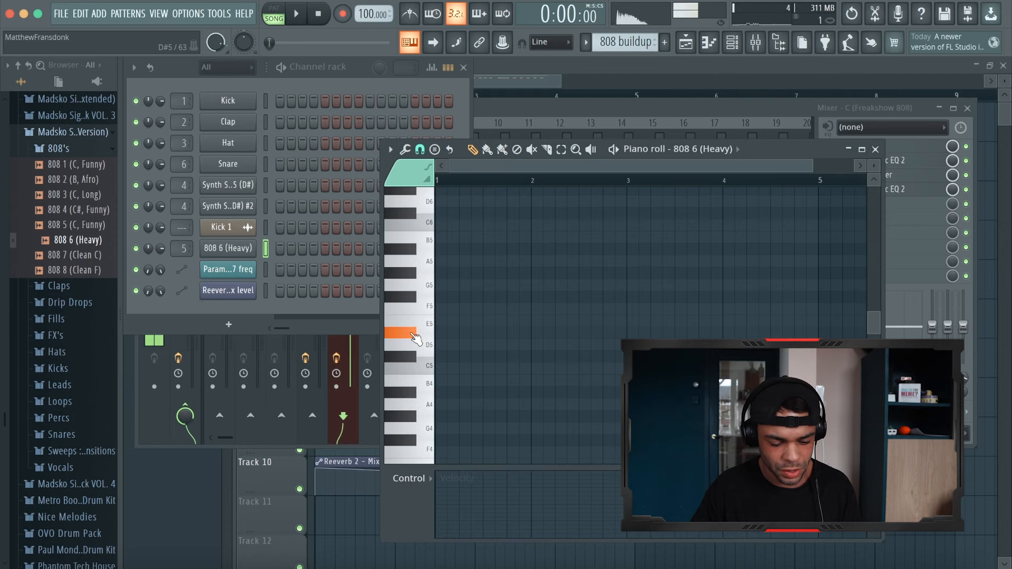
pyautogui.click(437, 332)
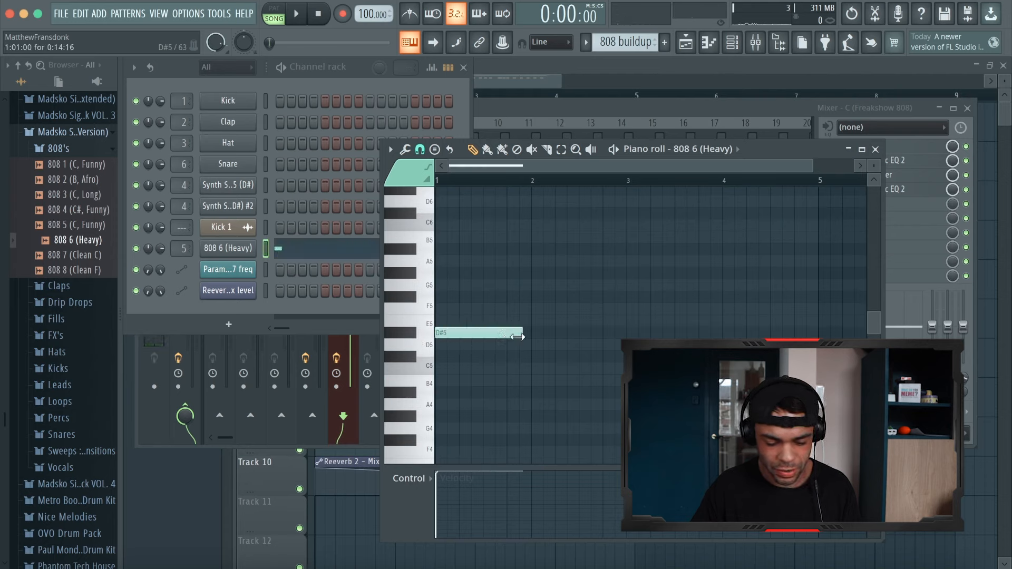
pyautogui.moveTo(529, 338); pyautogui.dragTo(529, 339)
pyautogui.scroll(3, 534, 344)
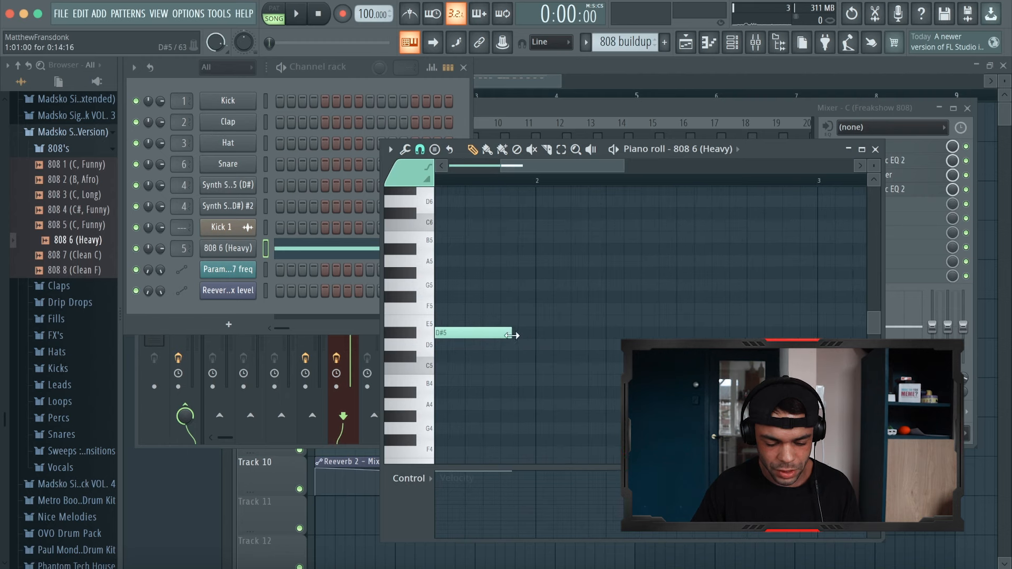
pyautogui.scroll(-3, 524, 334)
pyautogui.press('space')
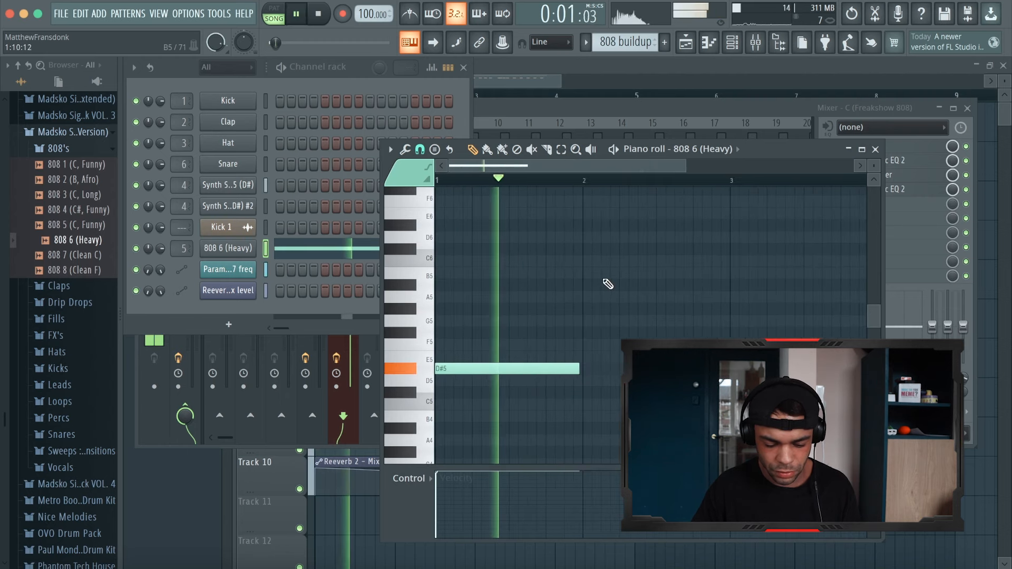
pyautogui.press('space')
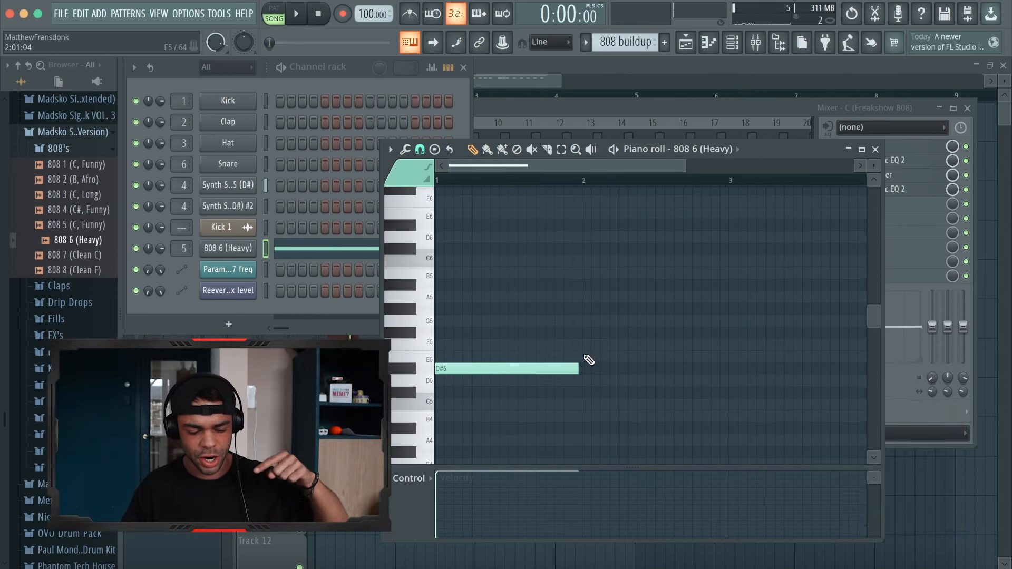
# Add an E5 note of the same length at the start of bar 2 and listen from bar 1.
pyautogui.click(583, 357)
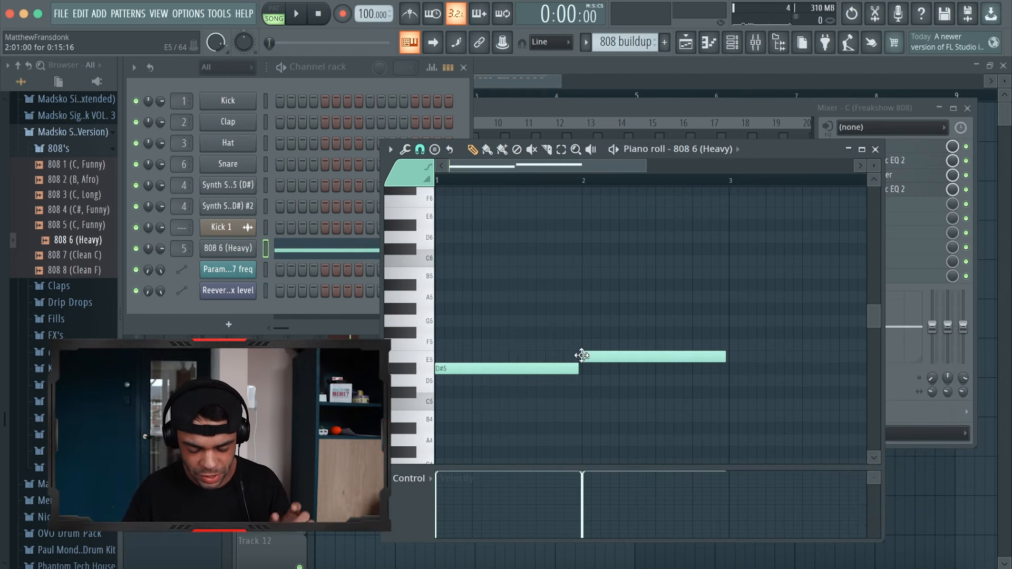
pyautogui.press('space')
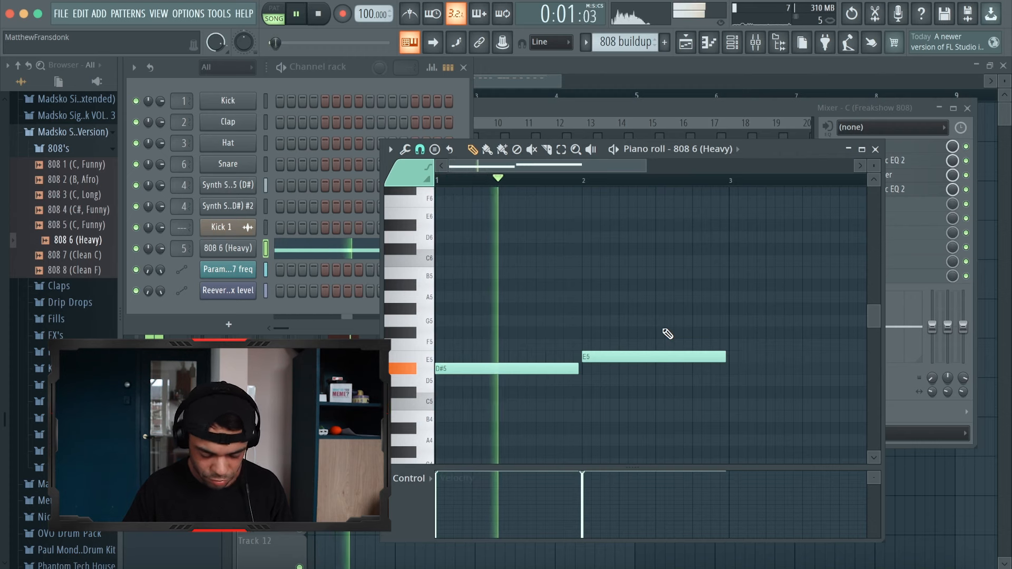
pyautogui.scroll(-2, 647, 342)
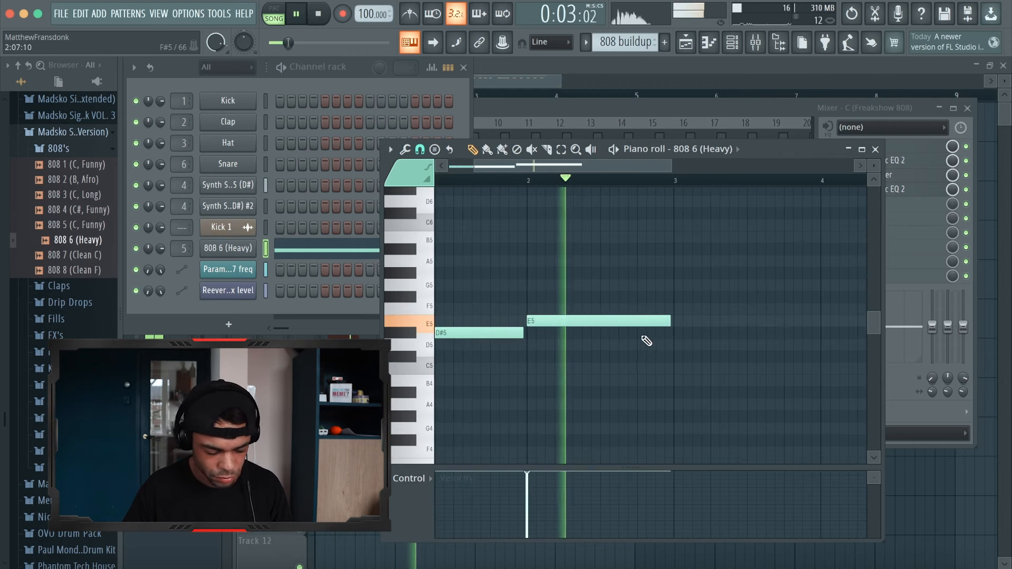
pyautogui.press('space')
# Fill bar 3 with three short D#5 notes, and copy the group after them raised to E5.
pyautogui.click(640, 332)
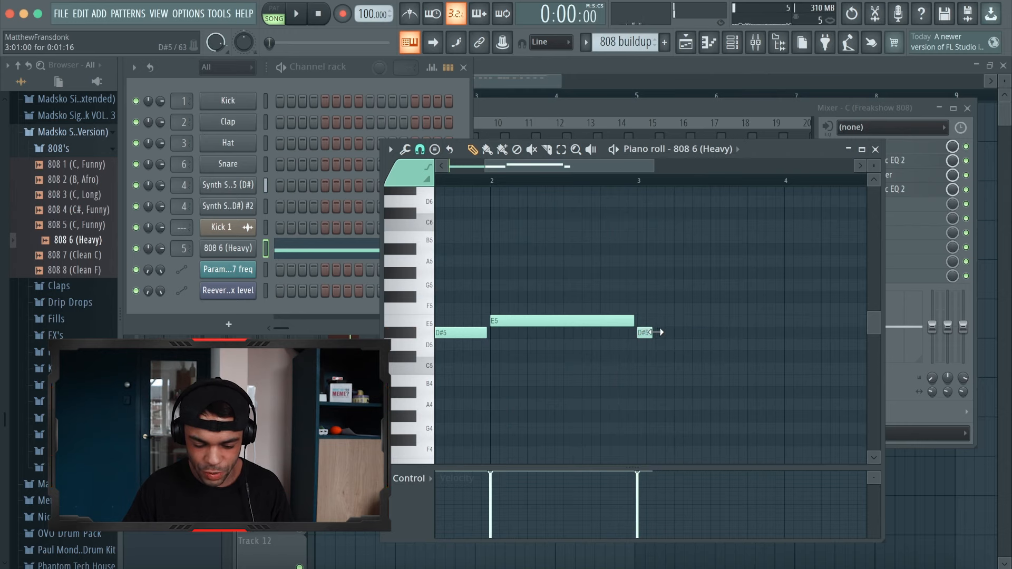
pyautogui.scroll(2, 632, 311)
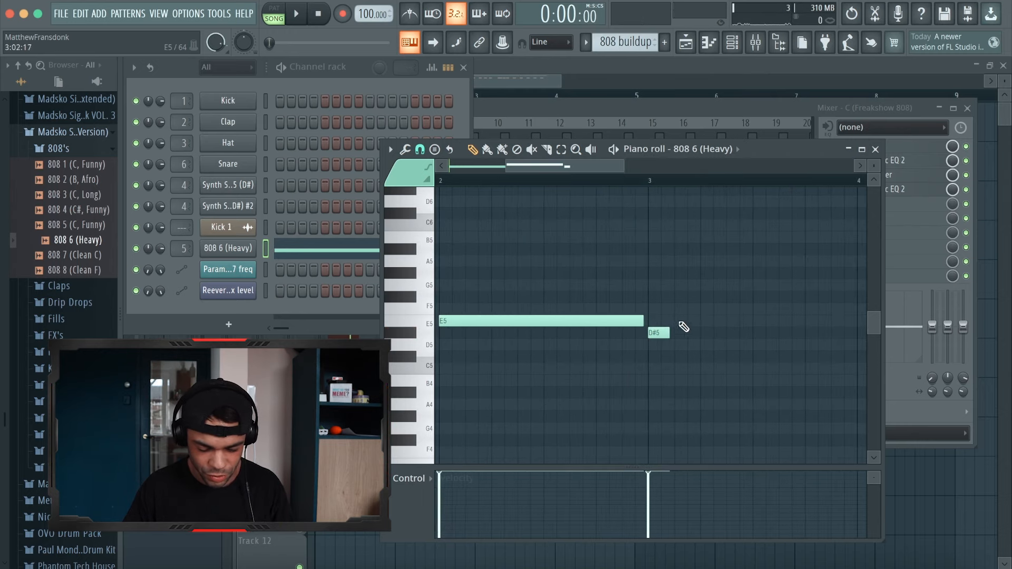
pyautogui.click(653, 182)
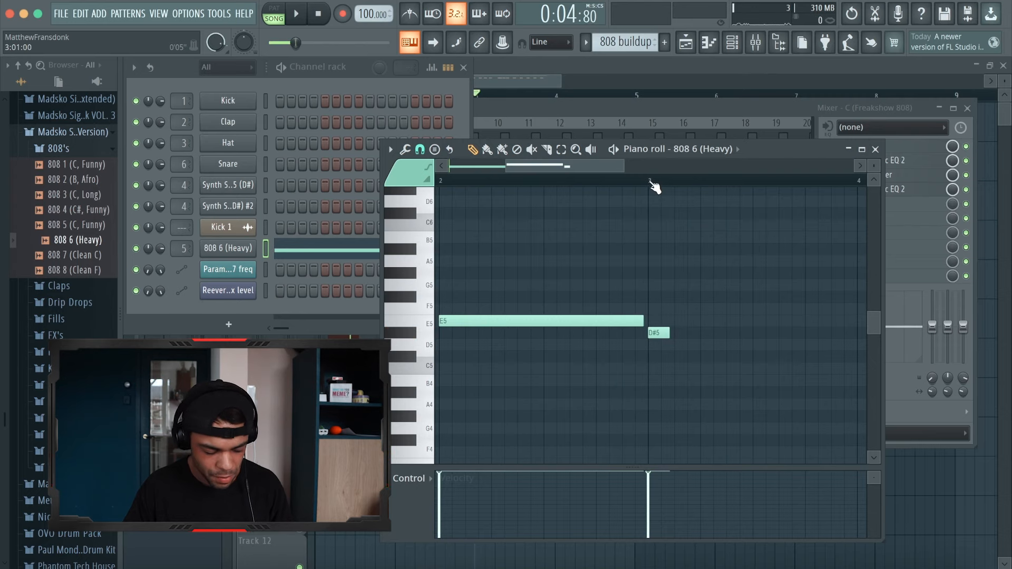
pyautogui.hotkey('ctrl', 'v')
pyautogui.scroll(1, 648, 330)
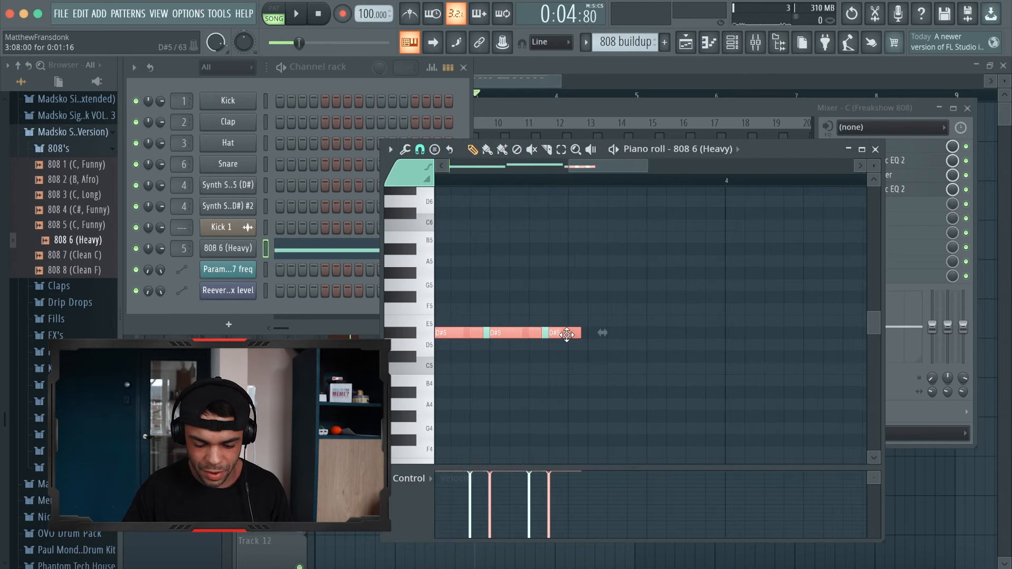
pyautogui.moveTo(566, 334); pyautogui.dragTo(698, 318)
# Lower the last E5 note of bar 3 to C#5, begin bar 4 with two D#5 notes, and listen from bar 4.
pyautogui.press('space')
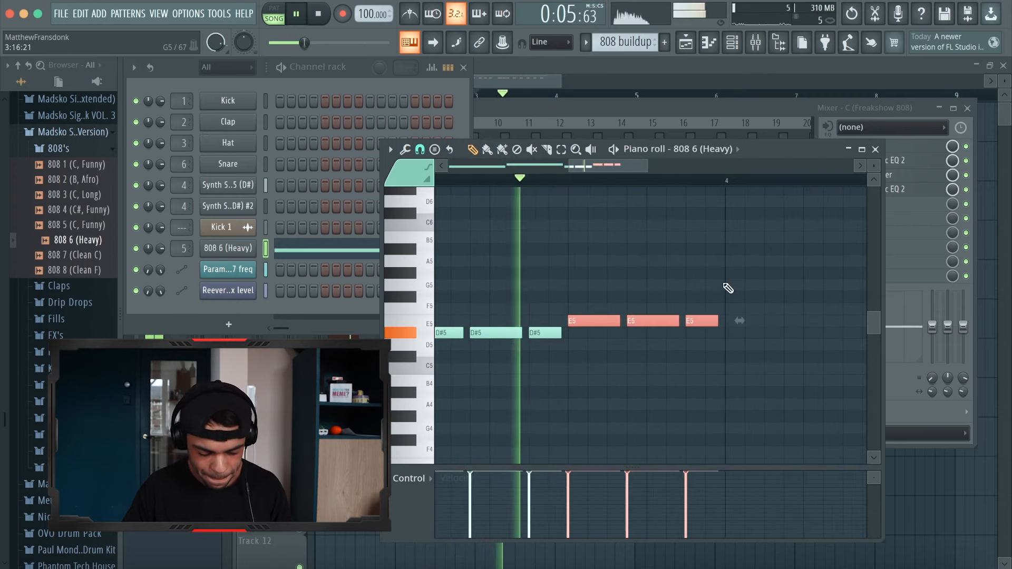
pyautogui.hotkey('ctrl', 'd')
pyautogui.press('space')
pyautogui.moveTo(698, 324); pyautogui.dragTo(699, 361)
pyautogui.press('space')
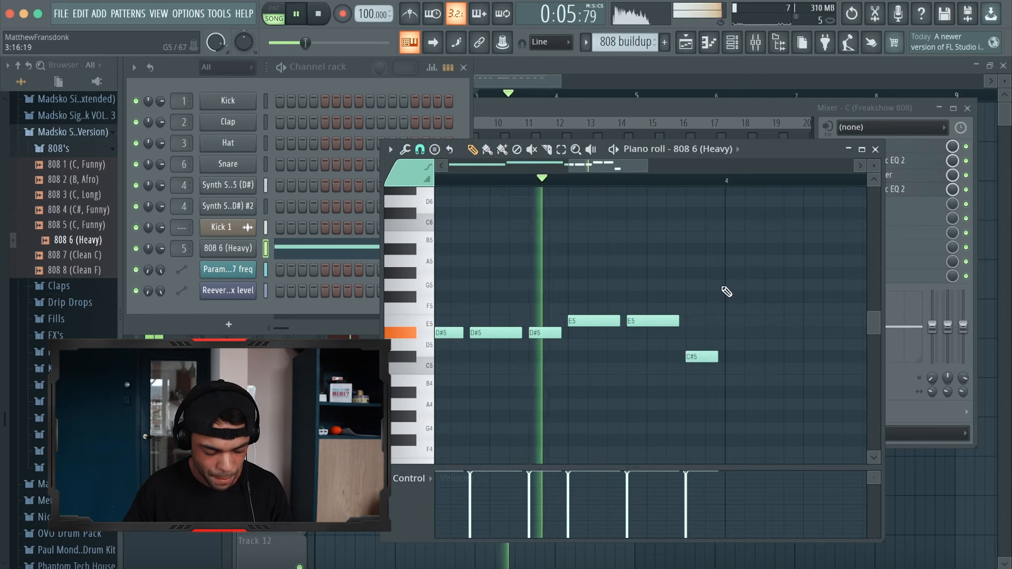
pyautogui.press('space')
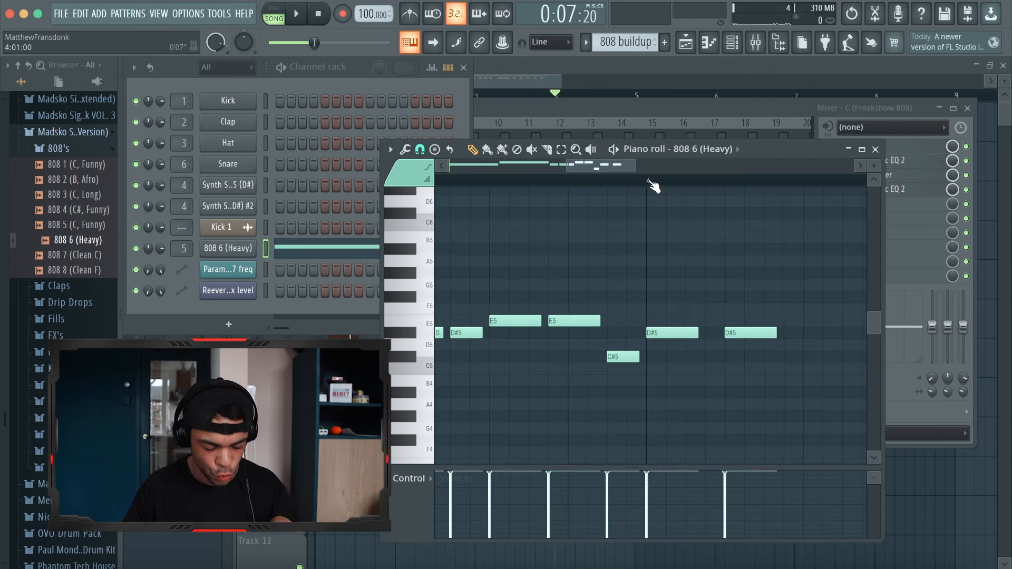
pyautogui.press('space')
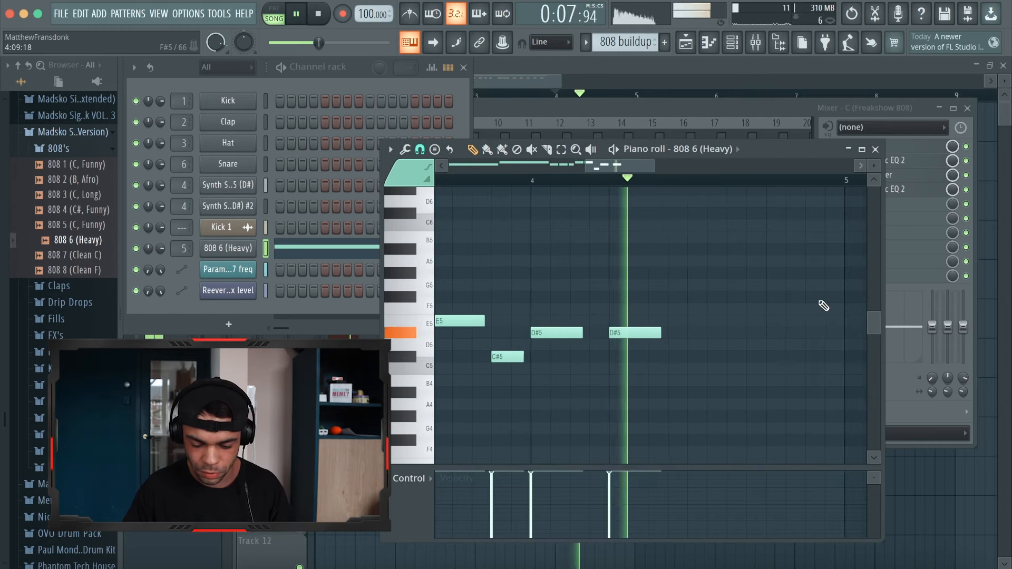
# Place an E5 note at 4:09:00 and stretch it nearly to the end of bar 4.
pyautogui.press('space')
pyautogui.click(689, 321)
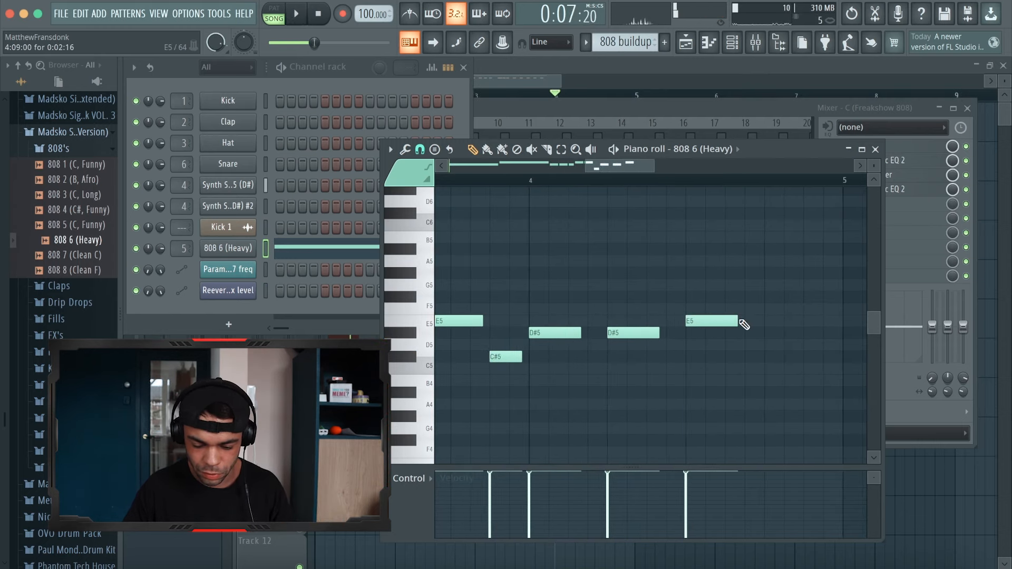
pyautogui.moveTo(824, 319); pyautogui.dragTo(836, 319)
pyautogui.scroll(-3, 753, 270)
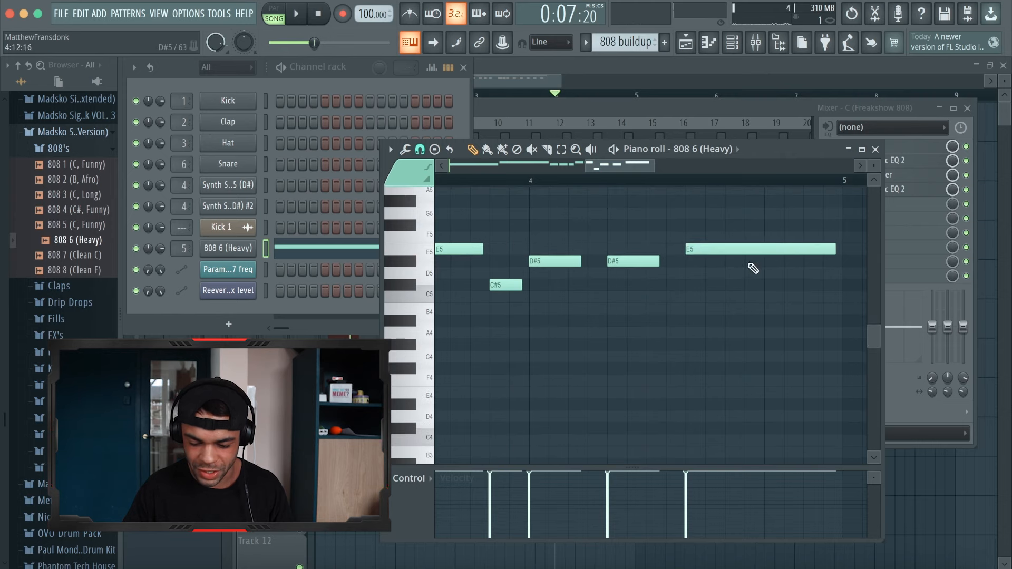
pyautogui.scroll(-2, 732, 267)
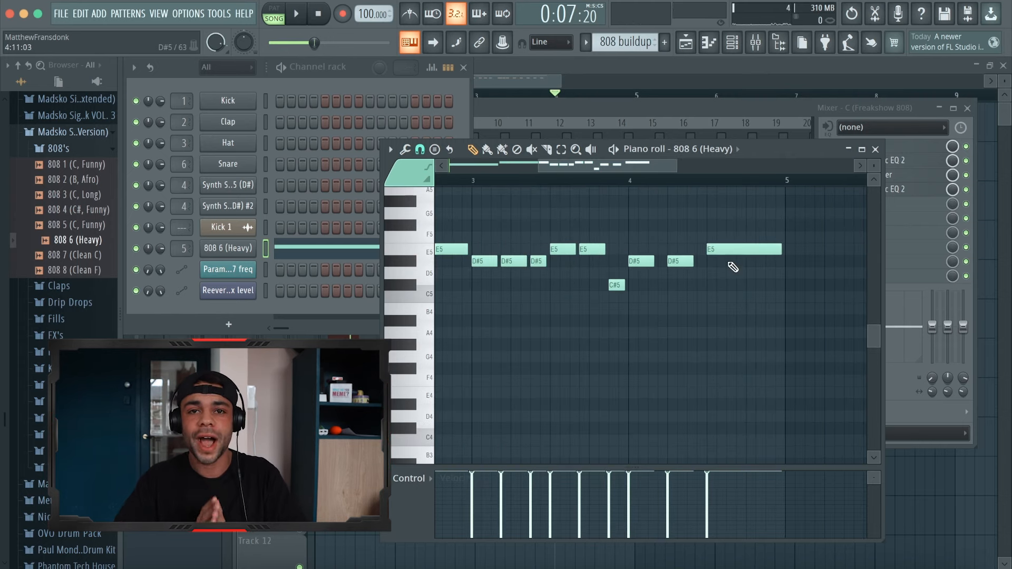
pyautogui.scroll(2, 732, 267)
pyautogui.scroll(-2, 732, 268)
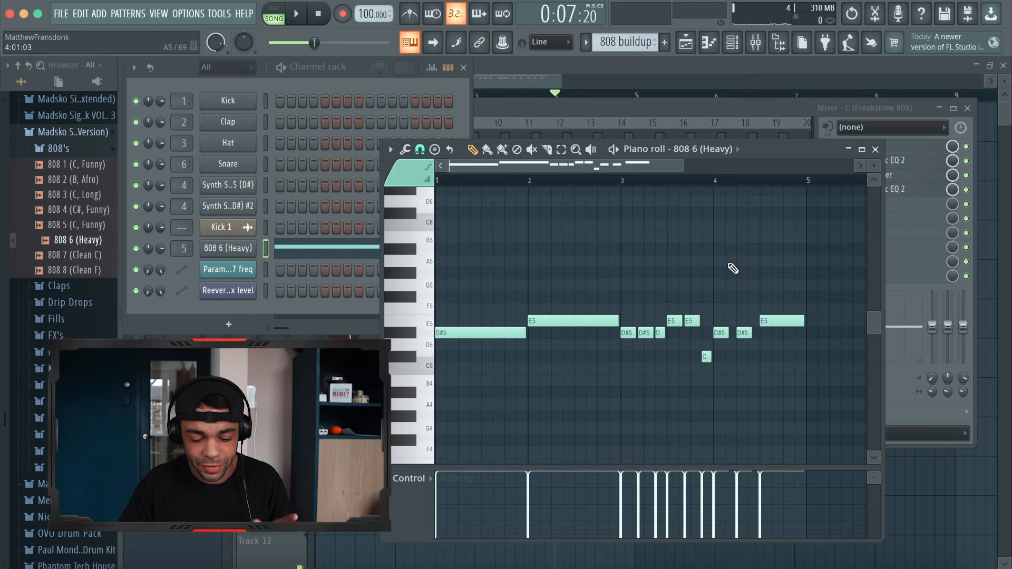
# Close the piano roll and listen to the build-up in the playlist.
pyautogui.click(522, 68)
pyautogui.press('space')
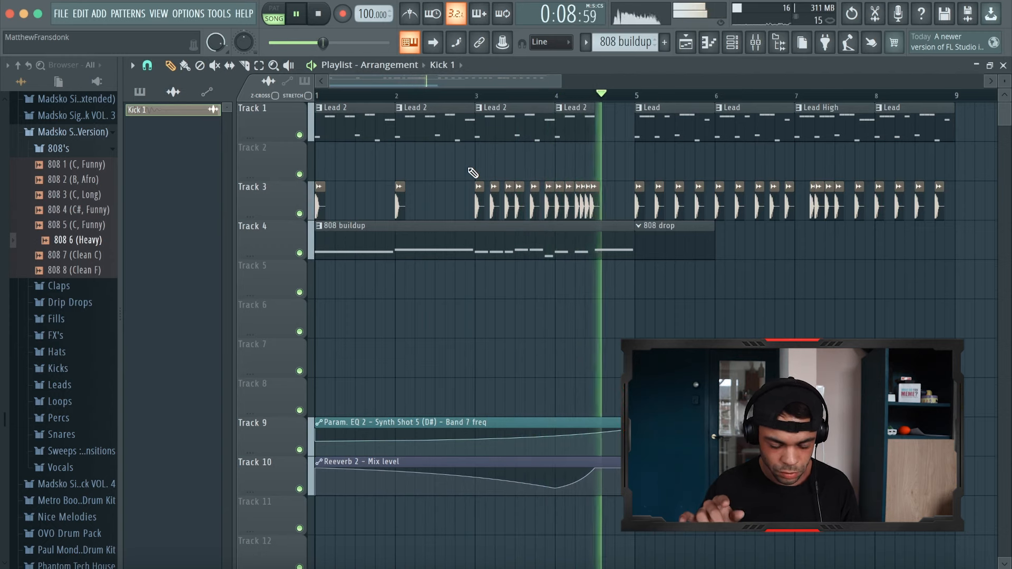
pyautogui.press('space')
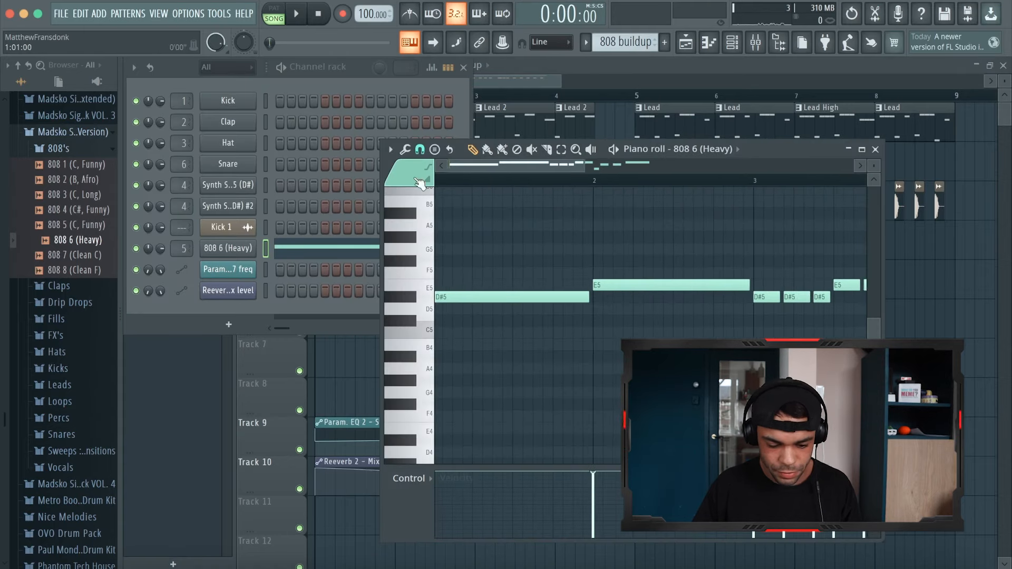
# Shorten the D#5 note of bar 1 in the 808 buildup pattern and add a short F#5 note before bar 2.
pyautogui.moveTo(588, 297); pyautogui.dragTo(585, 334)
pyautogui.scroll(3, 585, 263)
pyautogui.click(580, 264)
pyautogui.press('space')
pyautogui.hscroll(3, 647, 261)
# Add an E6 note at 2:15:00 with a duration of 0:01:16 and make it a slide note.
pyautogui.click(619, 251)
pyautogui.doubleClick(623, 251)
pyautogui.click(429, 274)
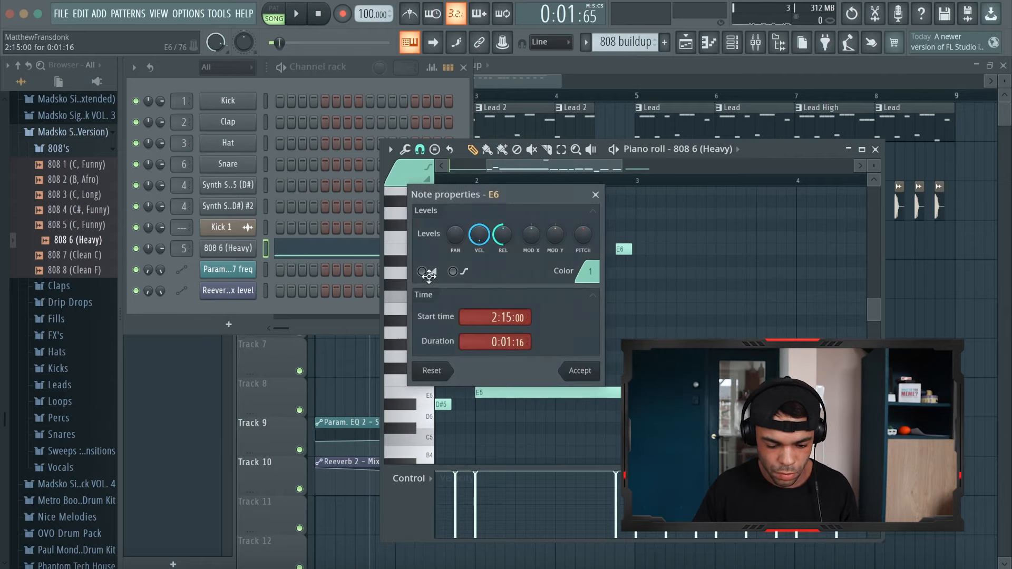
pyautogui.click(583, 371)
# Raise the third D#5 note and the C#5 note of bar 3 one octave to D#6 and C#6, and listen.
pyautogui.press('space')
pyautogui.moveTo(606, 249); pyautogui.dragTo(688, 262)
pyautogui.press('space')
pyautogui.press('space')
# Add an E4 note at 4:09:00 with a duration of 0:07:16, play it, and close the piano roll and channel rack.
pyautogui.hscroll(3, 711, 317)
pyautogui.scroll(-3, 710, 316)
pyautogui.doubleClick(583, 255)
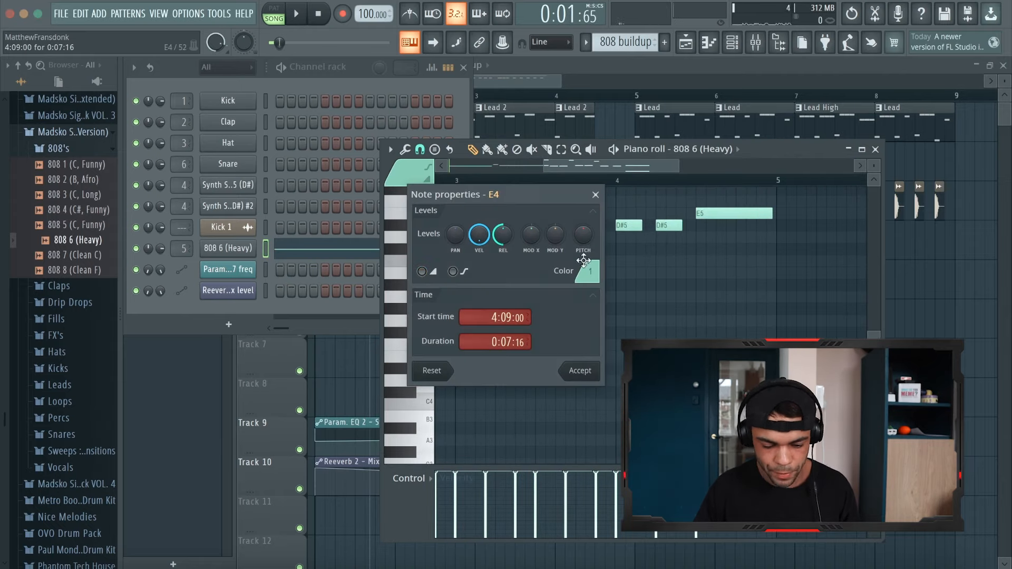
pyautogui.click(580, 369)
pyautogui.press('space')
pyautogui.click(875, 150)
pyautogui.click(463, 68)
# Automate the mix level of the 808's Parametric EQ 2 over bars 1 to 4 as a curve falling to the minimum.
pyautogui.moveTo(317, 95); pyautogui.dragTo(635, 96)
pyautogui.click(624, 184)
pyautogui.moveTo(633, 153); pyautogui.dragTo(634, 180)
pyautogui.moveTo(474, 166); pyautogui.dragTo(475, 158)
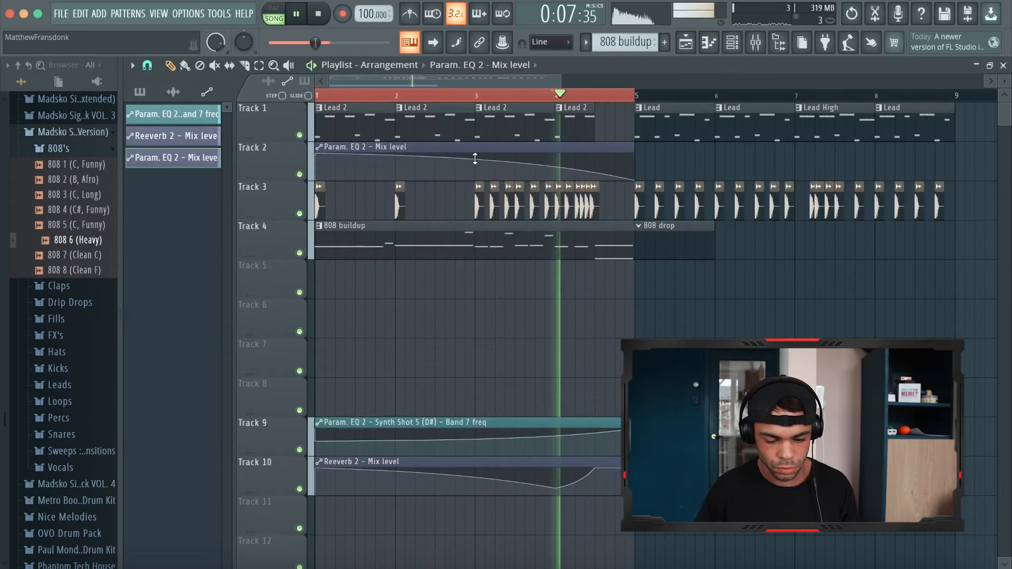
# Move the Parametric EQ 2 mix level automation clip to track 11 and rename it 808 Lows EQ.
pyautogui.moveTo(381, 147); pyautogui.dragTo(382, 501)
pyautogui.doubleClick(381, 501)
pyautogui.write('808 EQLows')
# Rename the reverb mix level automation clip on track 10 as Reeverb 2 - Lead.
pyautogui.doubleClick(368, 462)
pyautogui.press('BackSpace')
pyautogui.press('BackSpace')
pyautogui.press('BackSpace')
pyautogui.press('BackSpace')
pyautogui.press('BackSpace')
pyautogui.press('BackSpace')
pyautogui.press('BackSpace')
pyautogui.press('BackSpace')
pyautogui.press('BackSpace')
pyautogui.write('Lead')
pyautogui.press('Return')
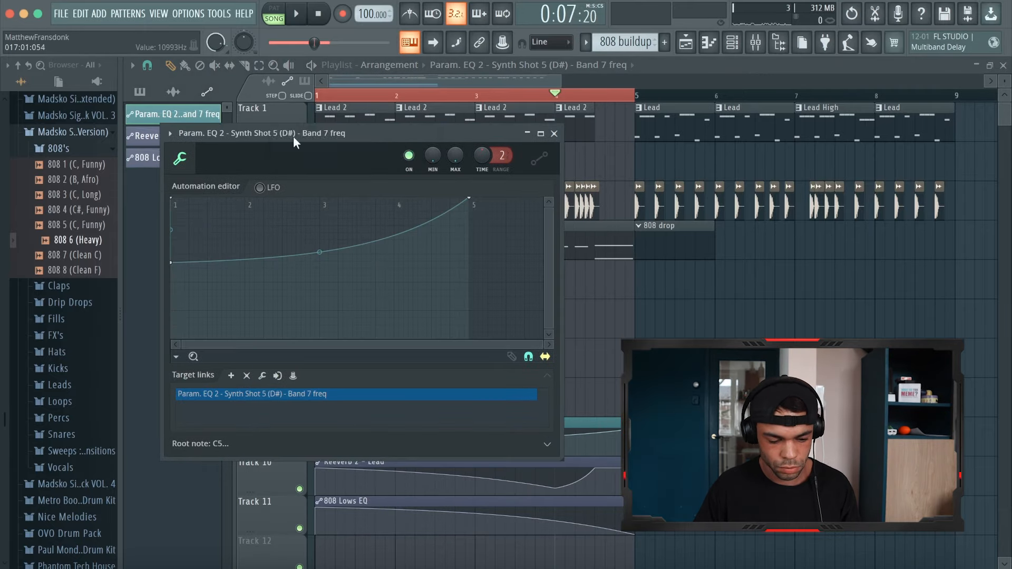
# Rename the track 9 automation clip as EQ - Lead and the track 11 clip as EQ - 808 Lows.
pyautogui.write('EQ - Lead')
pyautogui.click(554, 134)
pyautogui.write('EQ - 808 Lows')
# Play the build-up while watching the 808's Parametric EQ 2 in the mixer, and close both windows.
pyautogui.moveTo(314, 44); pyautogui.dragTo(287, 43)
pyautogui.press('space')
pyautogui.click(755, 44)
pyautogui.click(867, 190)
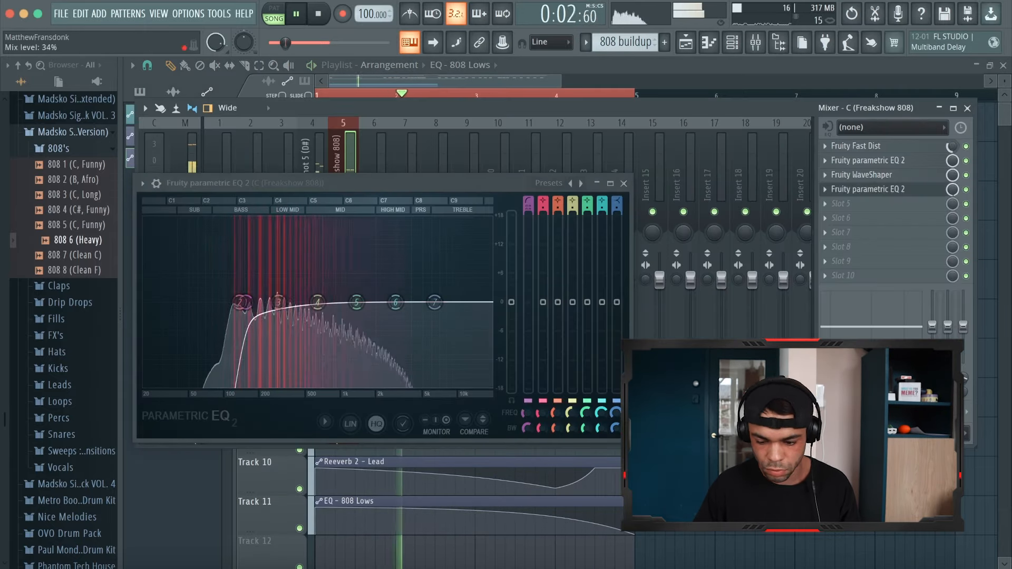
pyautogui.click(967, 110)
pyautogui.click(625, 184)
pyautogui.press('space')
# Reopen the 808 buildup notes and add a short E6 slide note at the end of bar 4.
pyautogui.doubleClick(606, 227)
pyautogui.click(337, 228)
pyautogui.moveTo(469, 355); pyautogui.dragTo(592, 244)
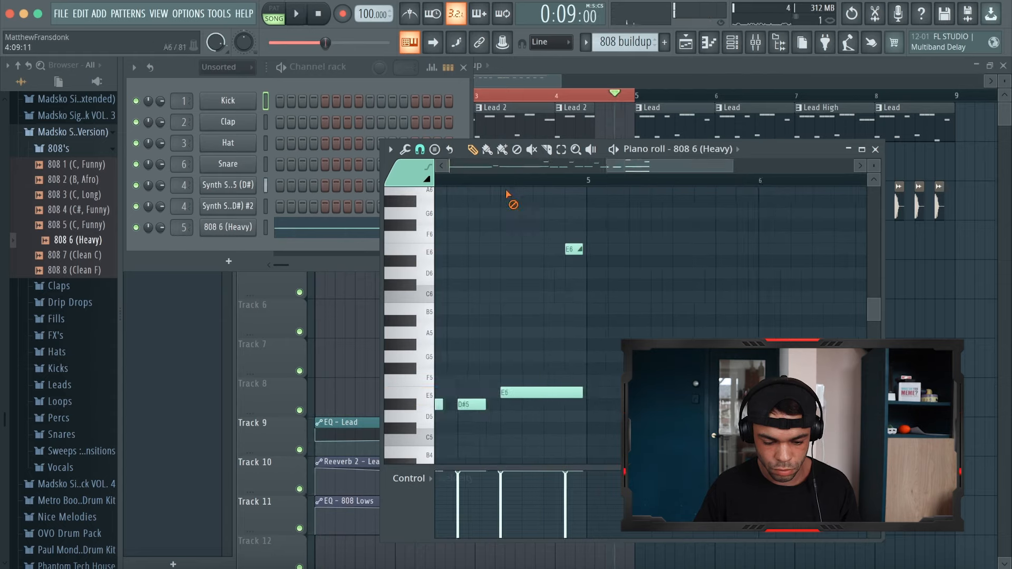
pyautogui.press('space')
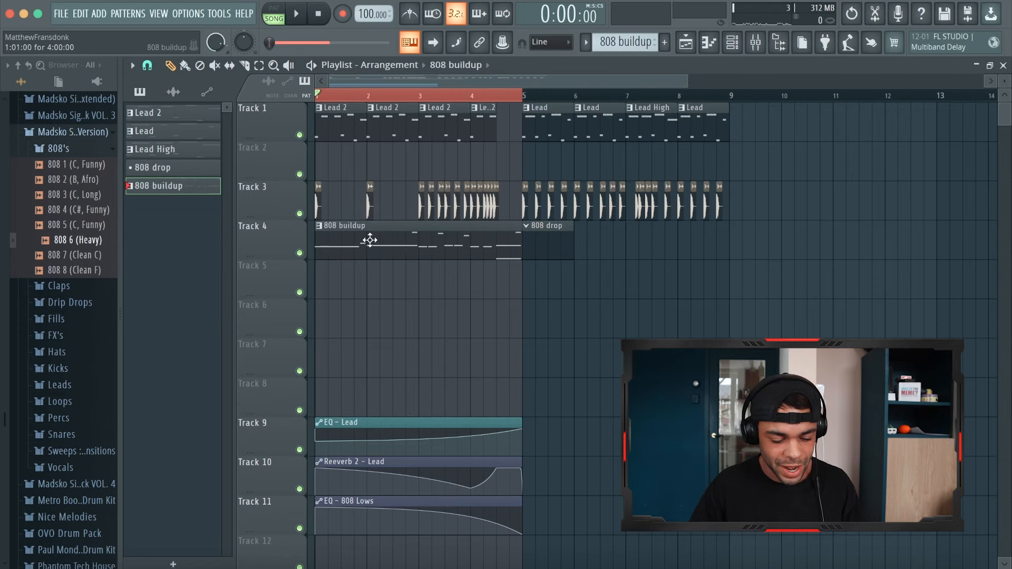
# Examine the main and slide notes of the 808 buildup pattern and the automation clips beneath it in the playlist.
pyautogui.doubleClick(370, 240)
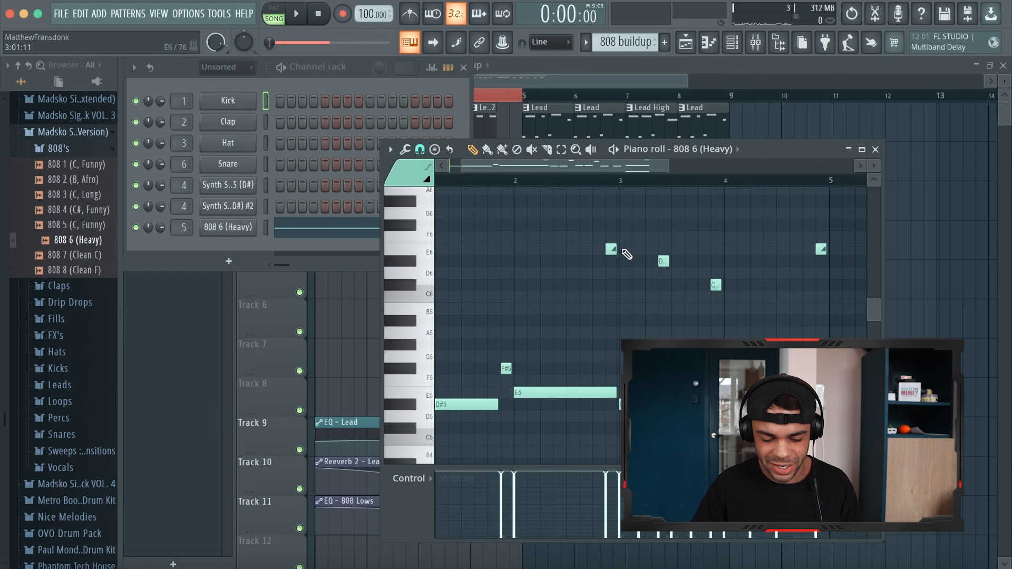
pyautogui.hscroll(2, 616, 256)
pyautogui.scroll(-3, 757, 270)
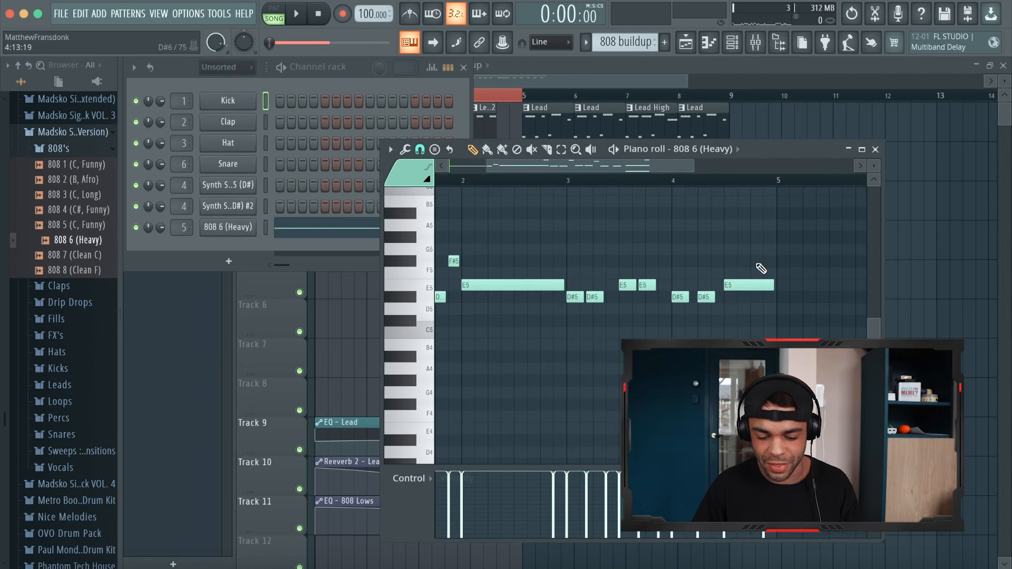
pyautogui.scroll(4, 770, 317)
pyautogui.hscroll(-3, 770, 317)
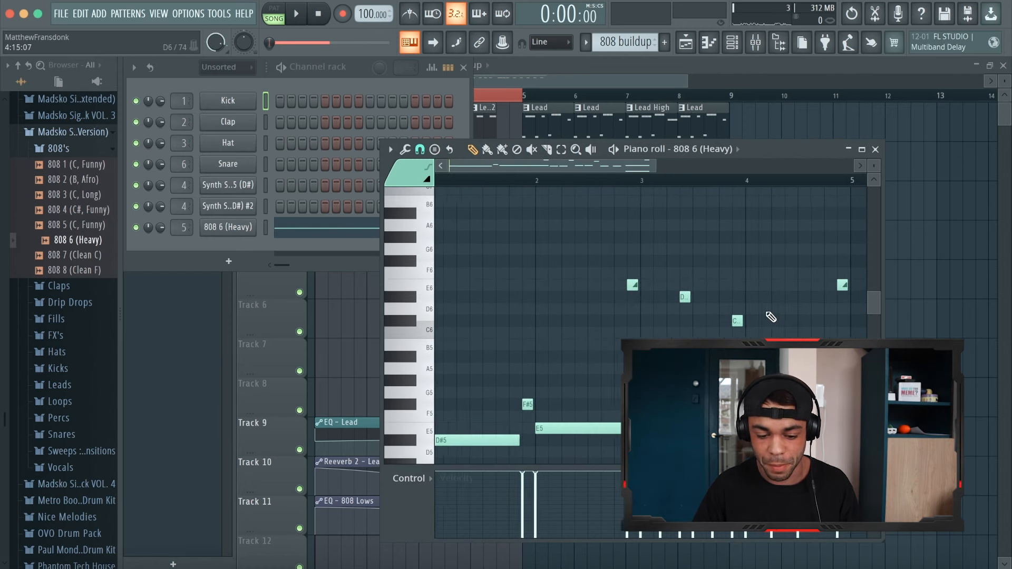
pyautogui.click(535, 69)
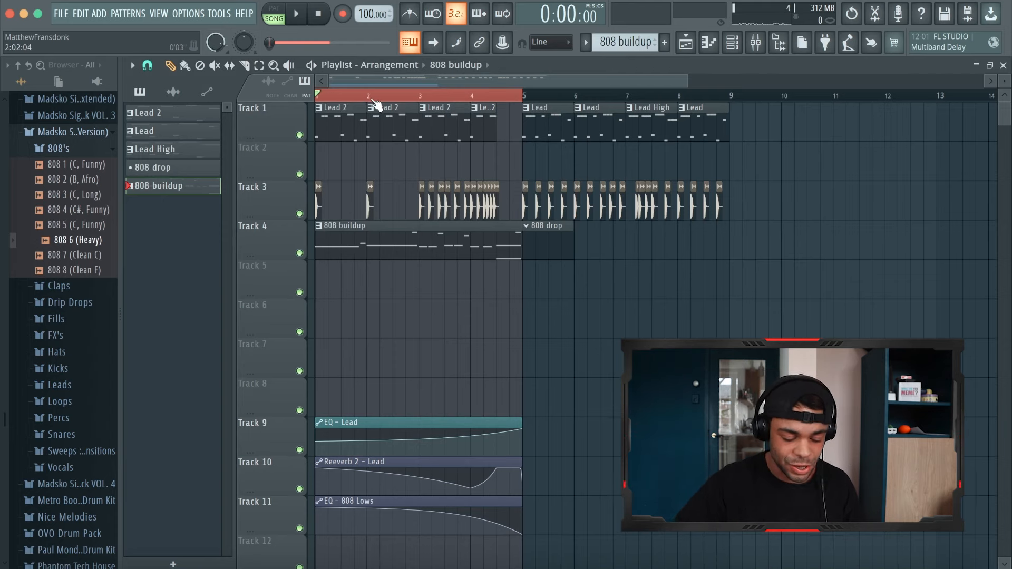
pyautogui.scroll(-3, 422, 379)
pyautogui.scroll(3, 361, 384)
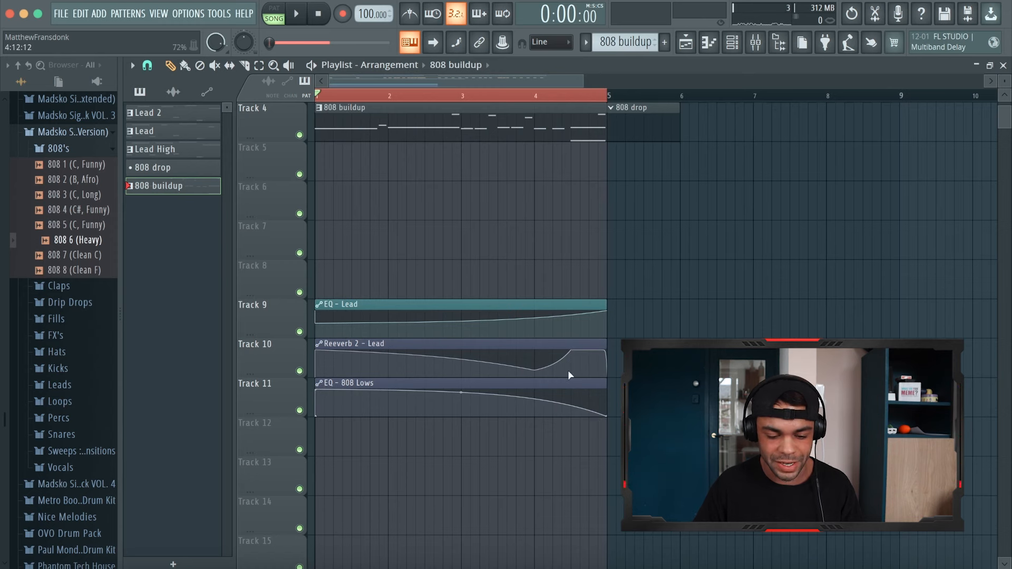
pyautogui.scroll(3, 479, 300)
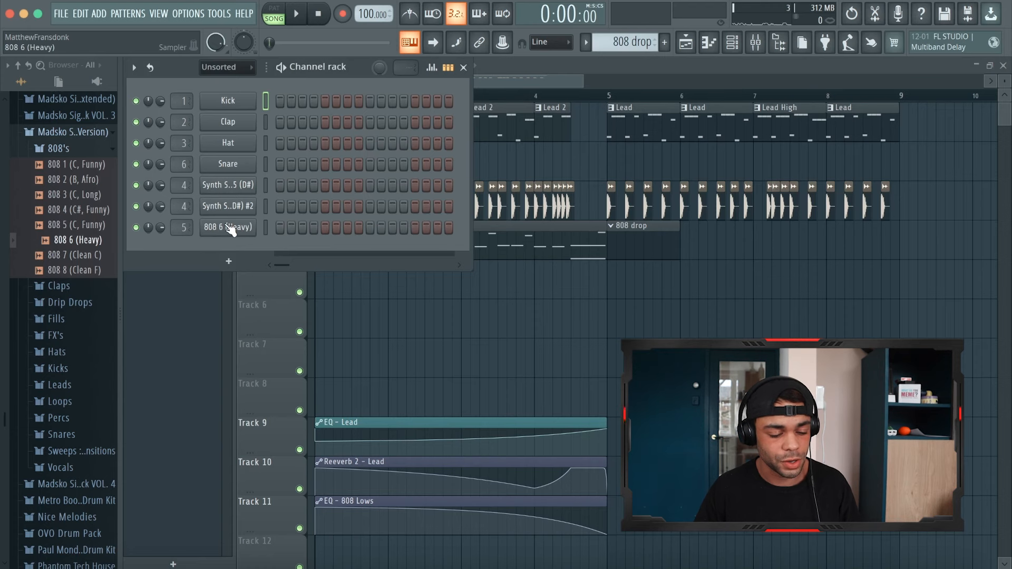
# Open the piano roll of the 808 6 (Heavy) channel for the 808 drop pattern.
pyautogui.rightClick(229, 227)
pyautogui.click(277, 227)
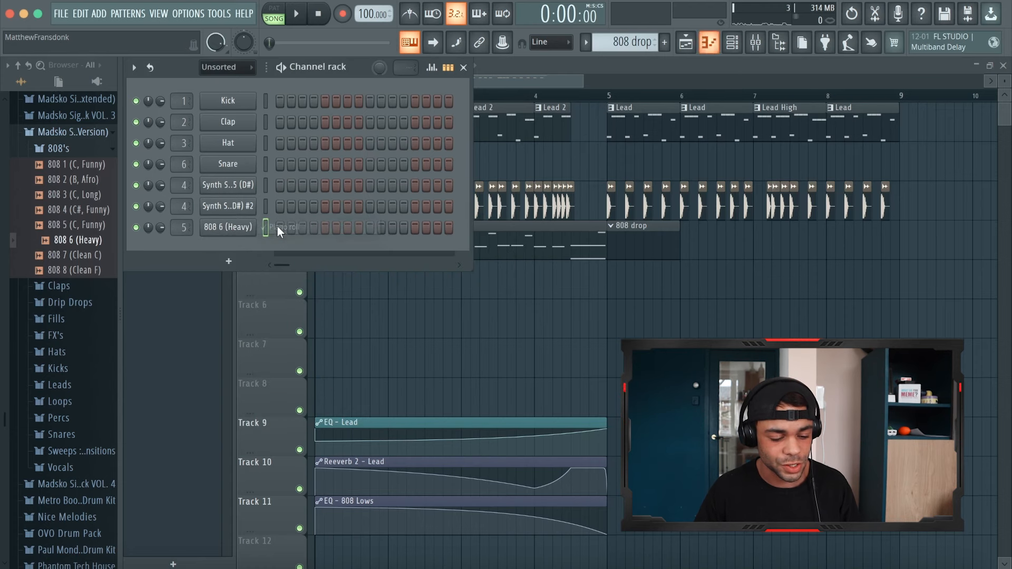
pyautogui.rightClick(242, 228)
pyautogui.click(295, 229)
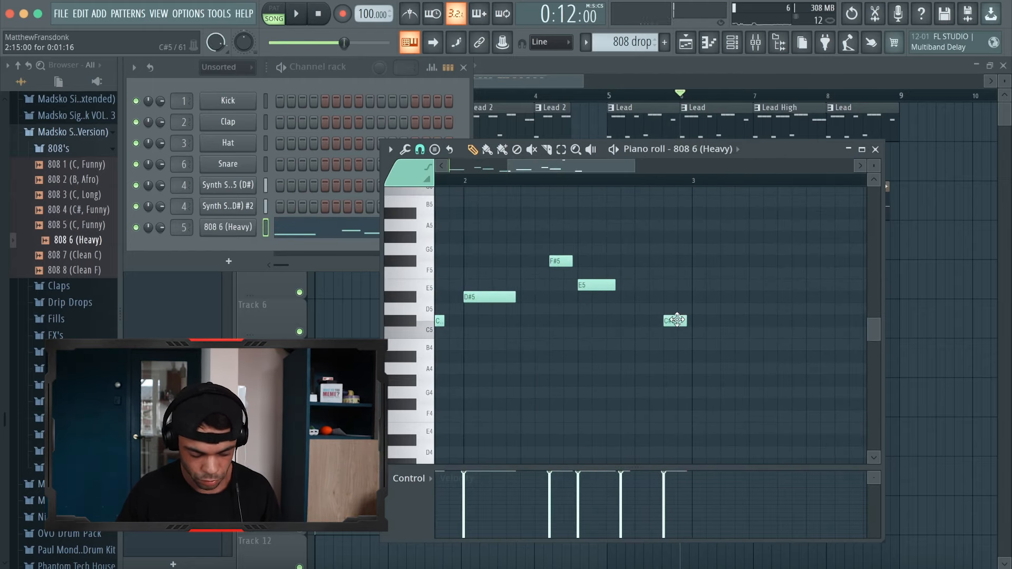
# Add D#5, F#5, E5 and C#5 notes to bar 3 of the 808 drop pattern and listen to them.
pyautogui.hscroll(2, 640, 286)
pyautogui.scroll(2, 640, 287)
pyautogui.click(490, 332)
pyautogui.click(564, 296)
pyautogui.click(589, 320)
pyautogui.click(639, 355)
pyautogui.press('space')
pyautogui.keyDown('ctrl'); pyautogui.click(532, 332); pyautogui.keyUp('ctrl')
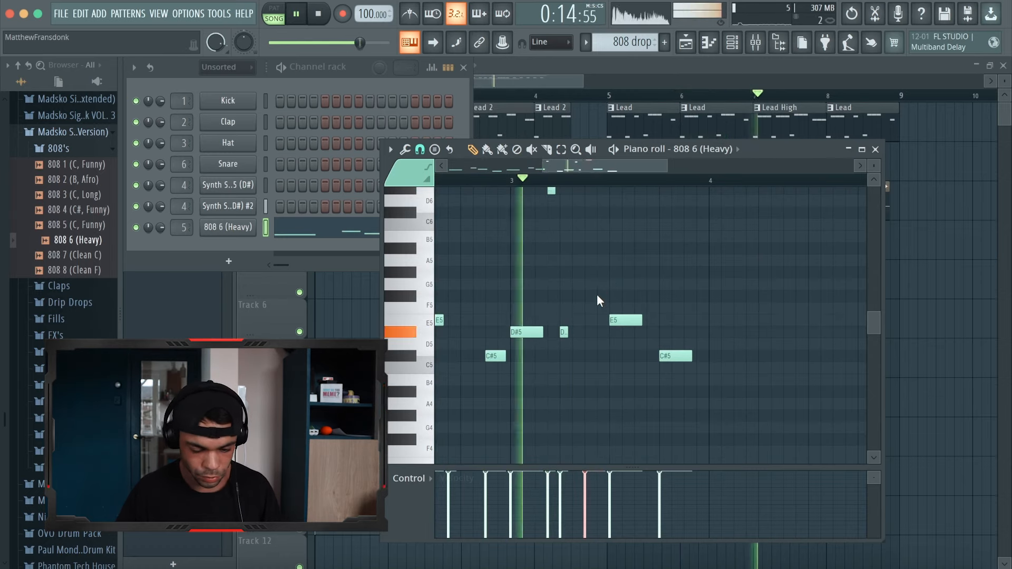
# Shorten the E5 and C#5 notes in the second half of bar 3 and follow them with E4 and C#6 notes.
pyautogui.scroll(1, 606, 316)
pyautogui.press('space')
pyautogui.hotkey('ctrl', 'Down')
pyautogui.moveTo(690, 392); pyautogui.dragTo(679, 392)
pyautogui.click(688, 392)
pyautogui.hotkey('ctrl', 'Up')
pyautogui.scroll(-2, 732, 343)
pyautogui.press('space')
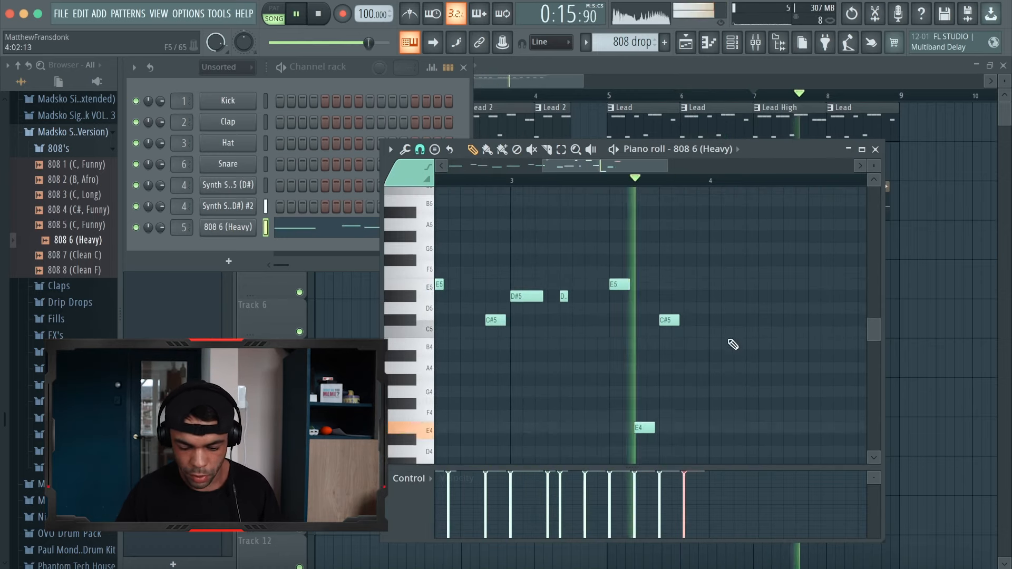
# Listen to the 808 drop line through its last bars and close the piano roll.
pyautogui.press('space')
pyautogui.hscroll(2, 678, 365)
pyautogui.press('space')
pyautogui.hscroll(1, 690, 331)
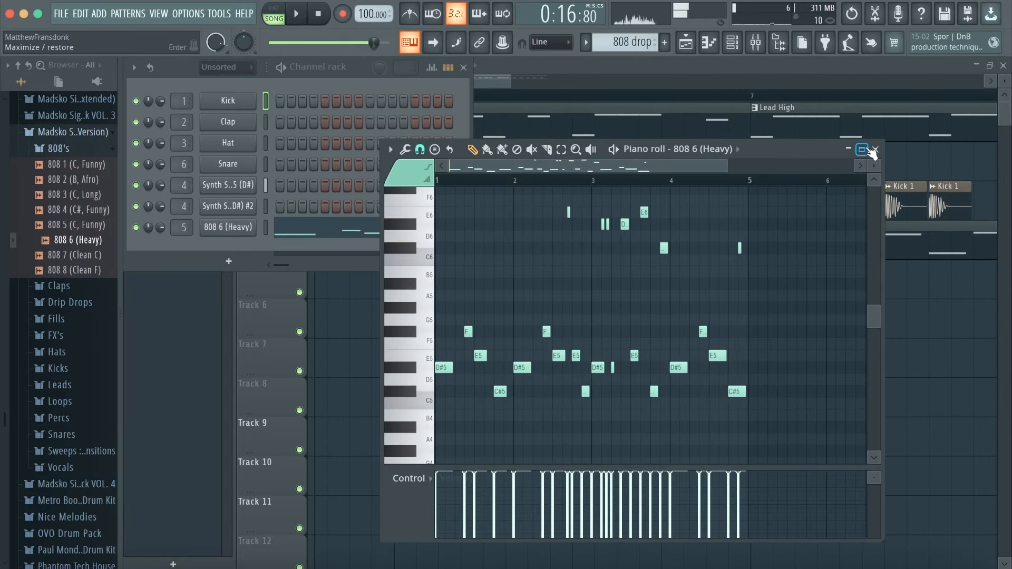
pyautogui.click(874, 149)
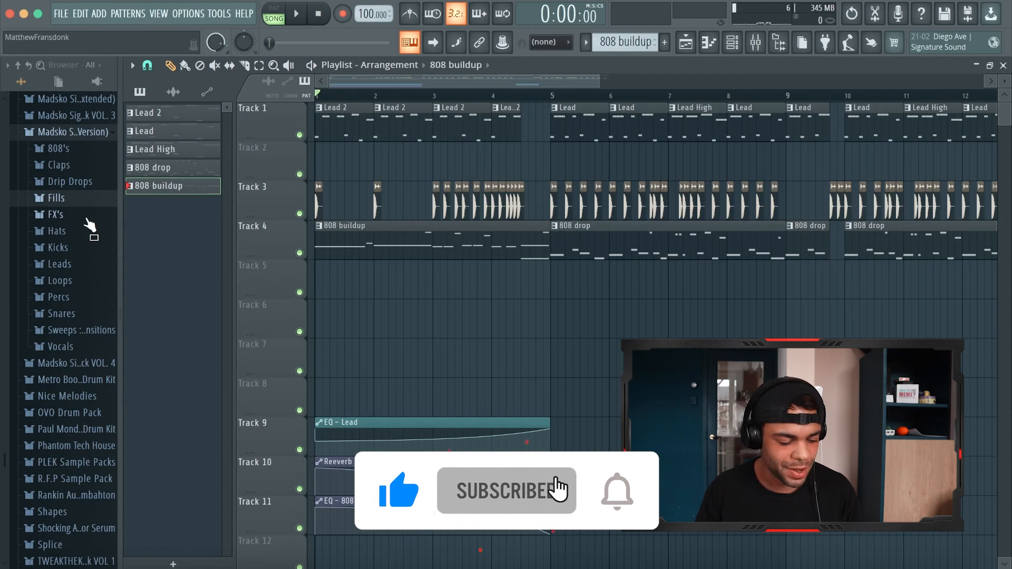
# Place the Snare Buildup 1 sample from the Fills folder at the start of track 5.
pyautogui.click(89, 220)
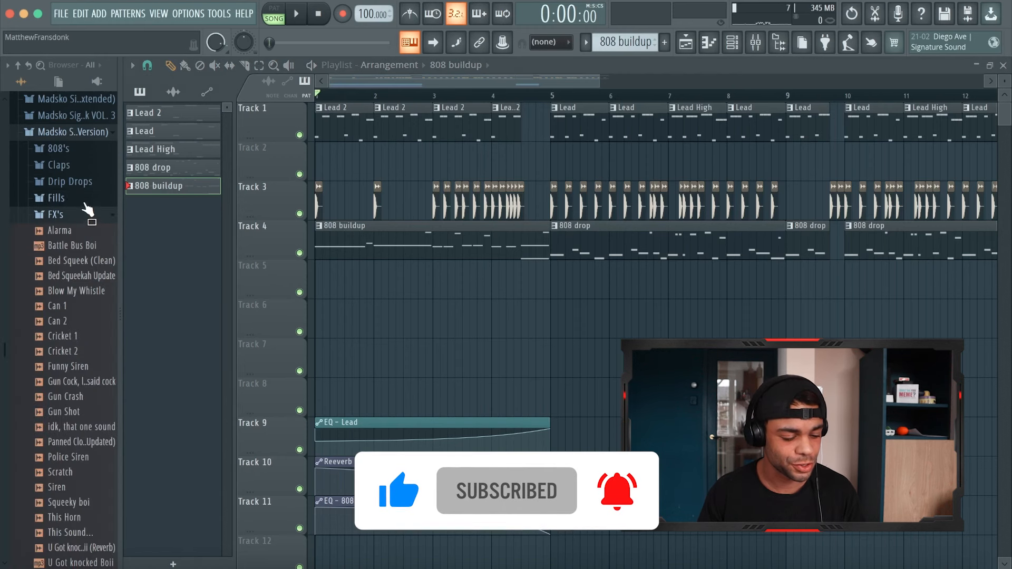
pyautogui.click(85, 198)
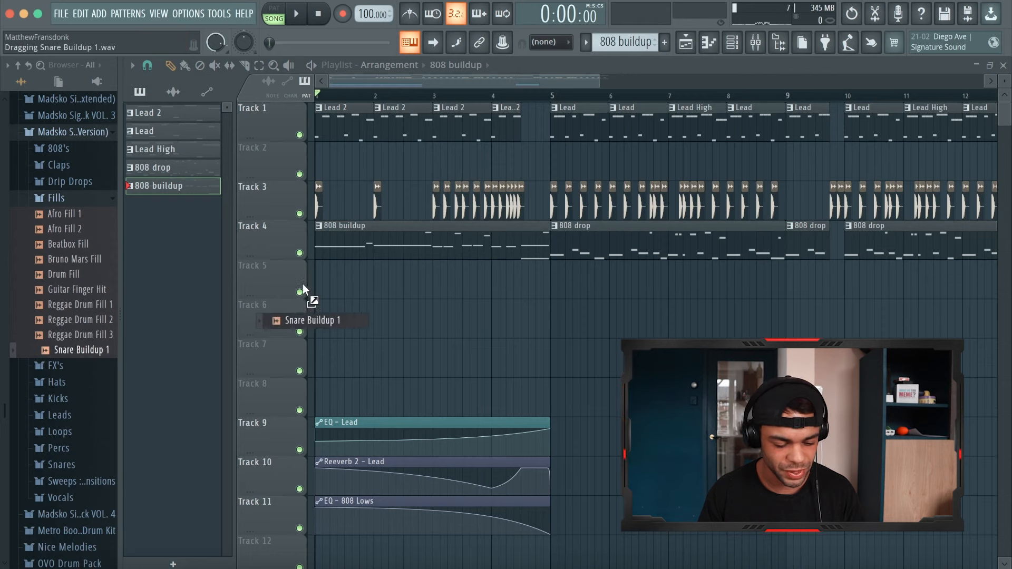
pyautogui.moveTo(303, 284); pyautogui.dragTo(318, 278)
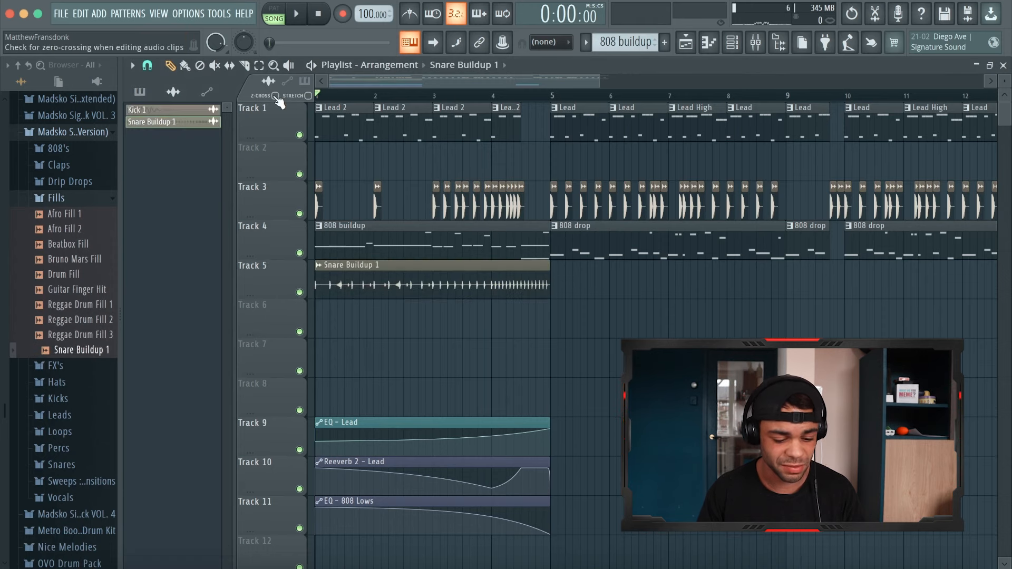
# Play the build-up with the snare clip and examine its hits against the kicks.
pyautogui.press('space')
pyautogui.scroll(3, 372, 263)
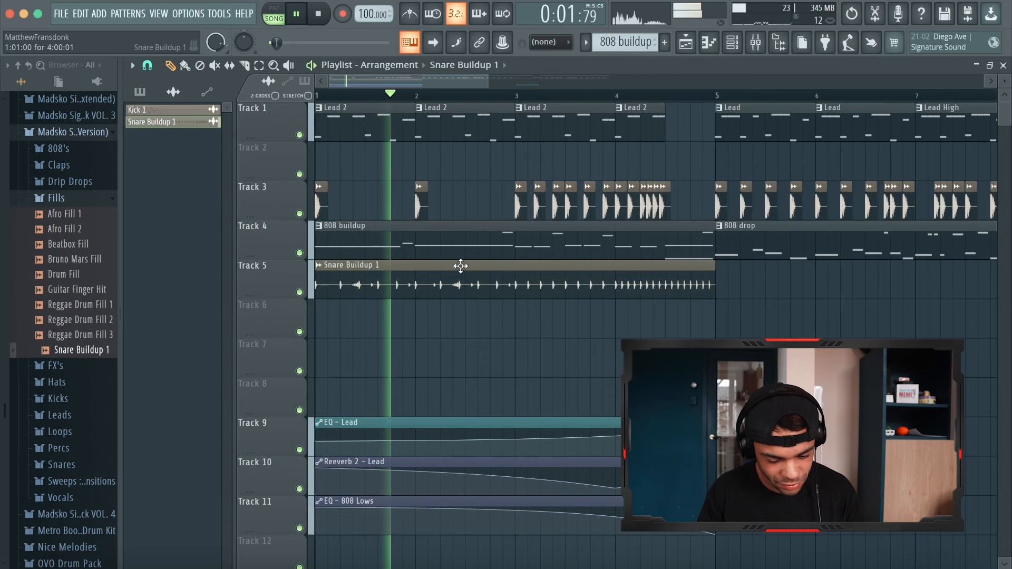
pyautogui.scroll(4, 460, 266)
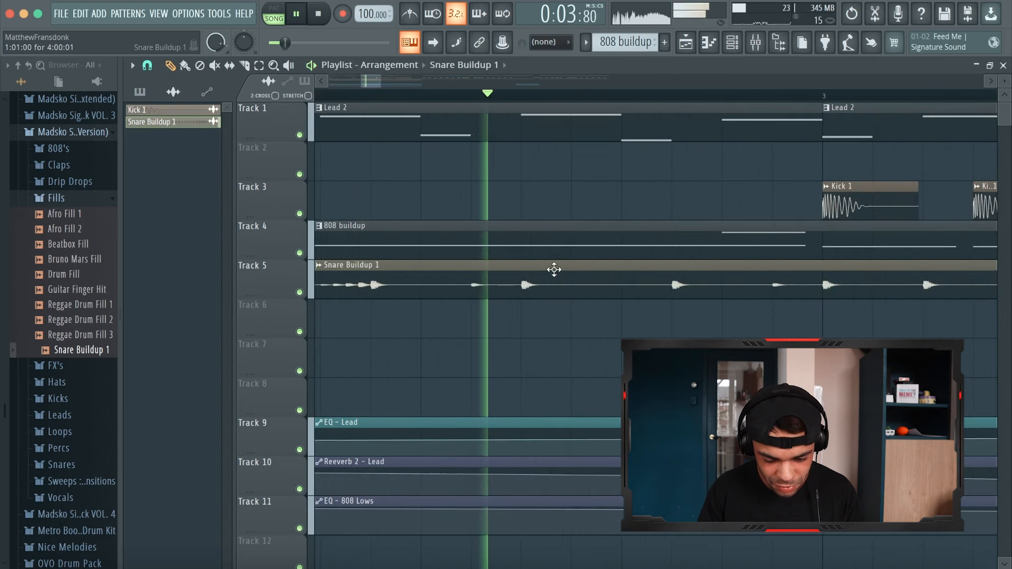
pyautogui.scroll(-4, 554, 270)
pyautogui.press('space')
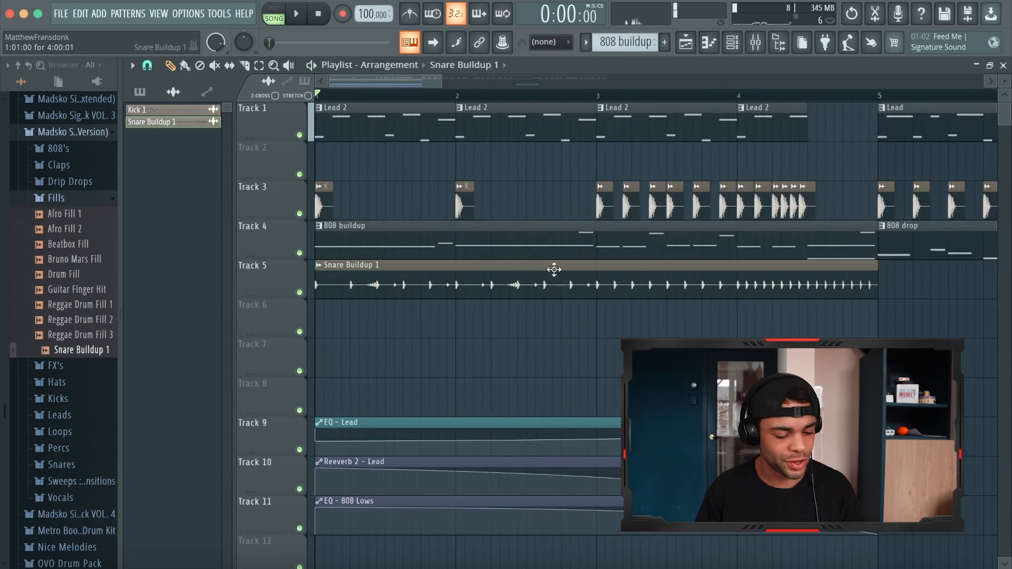
# Place Hi-Hat 5 from the Hats folder on track 6, repeat it as a rhythm through the build-up, and play it.
pyautogui.click(66, 197)
pyautogui.click(73, 236)
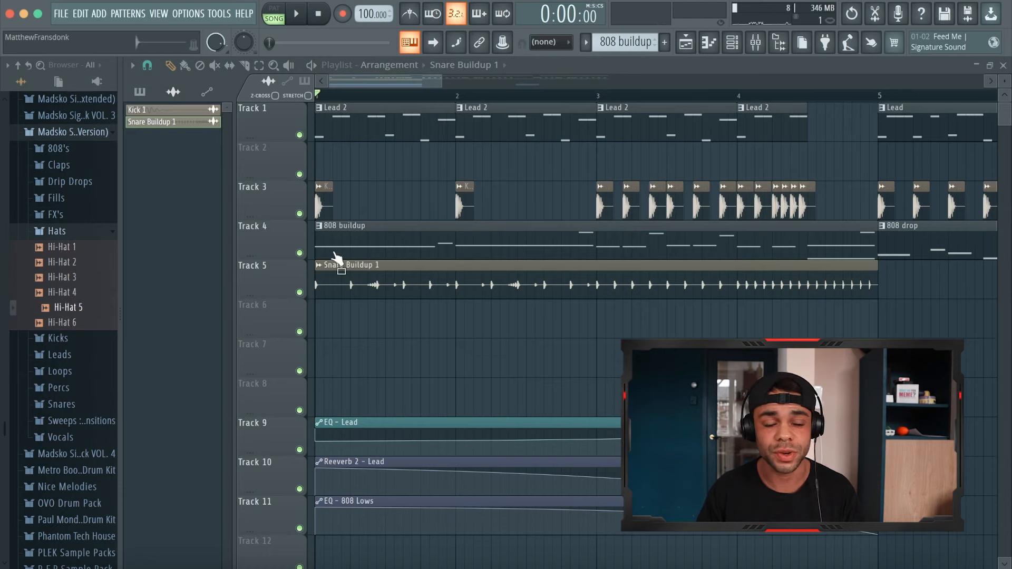
pyautogui.scroll(2, 514, 273)
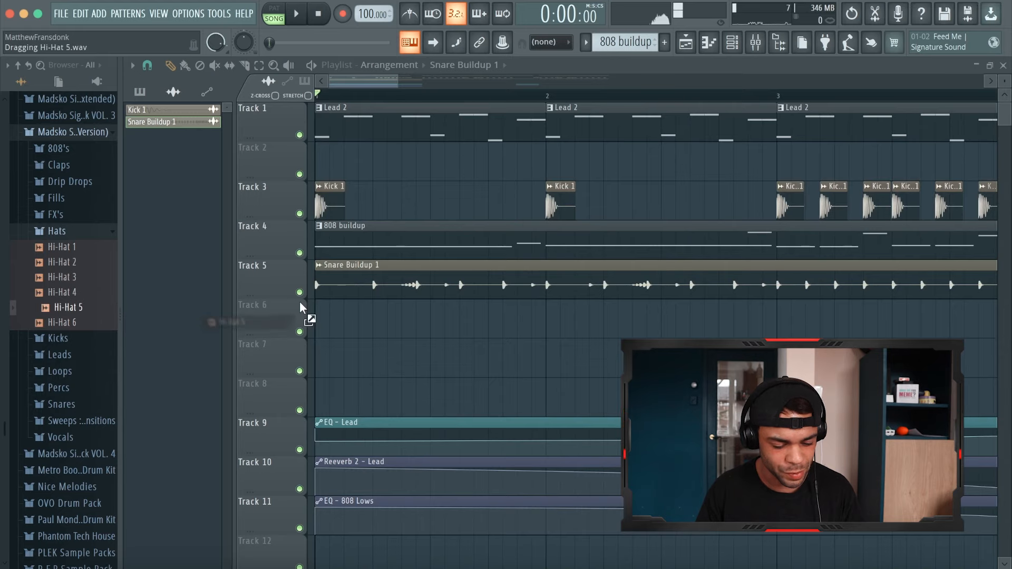
pyautogui.moveTo(300, 303); pyautogui.dragTo(317, 311)
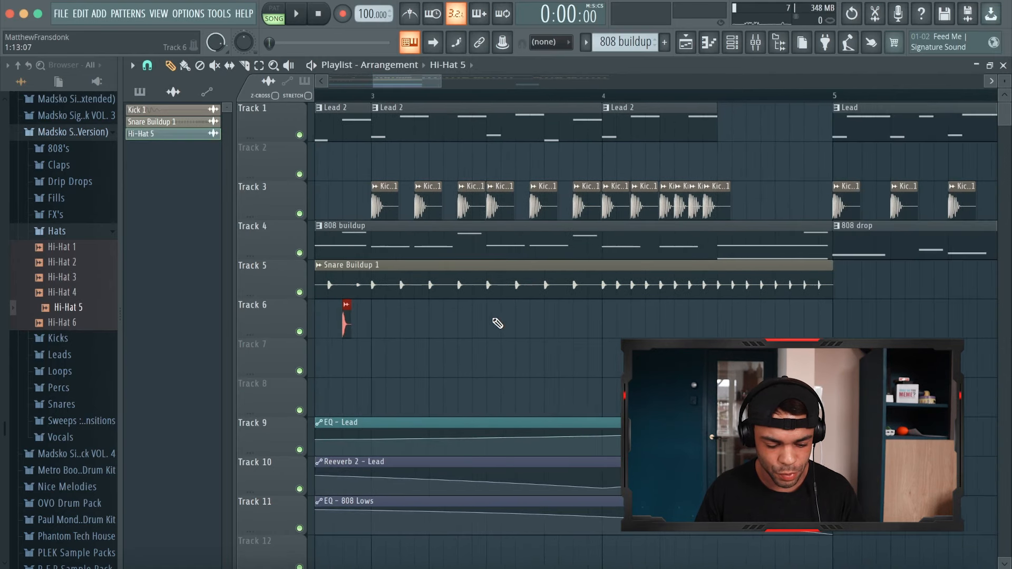
pyautogui.press('space')
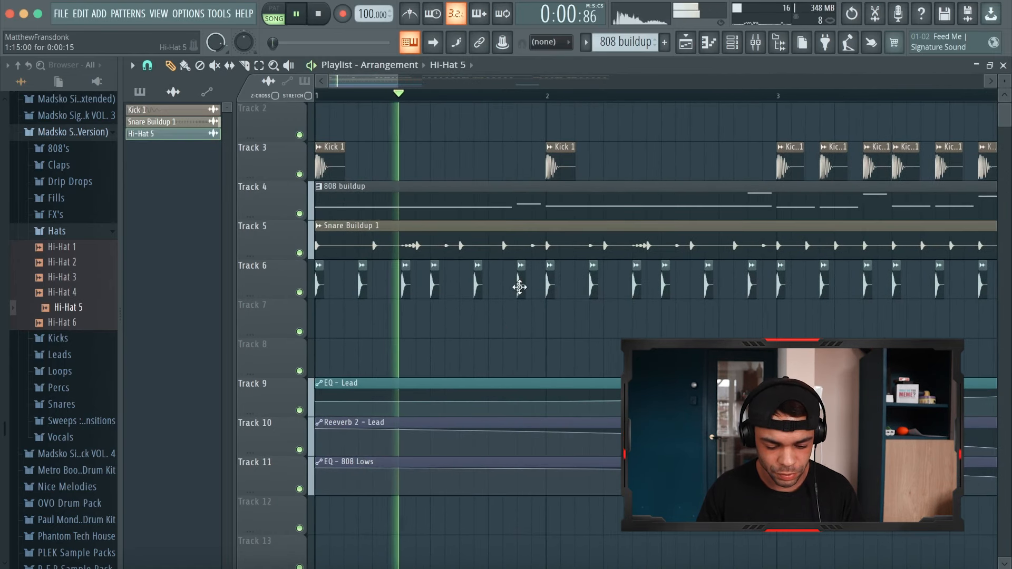
# Play the build-up and examine the hi-hat rhythm on track 6 against the kicks through bars 2 to 4.
pyautogui.scroll(-1, 550, 279)
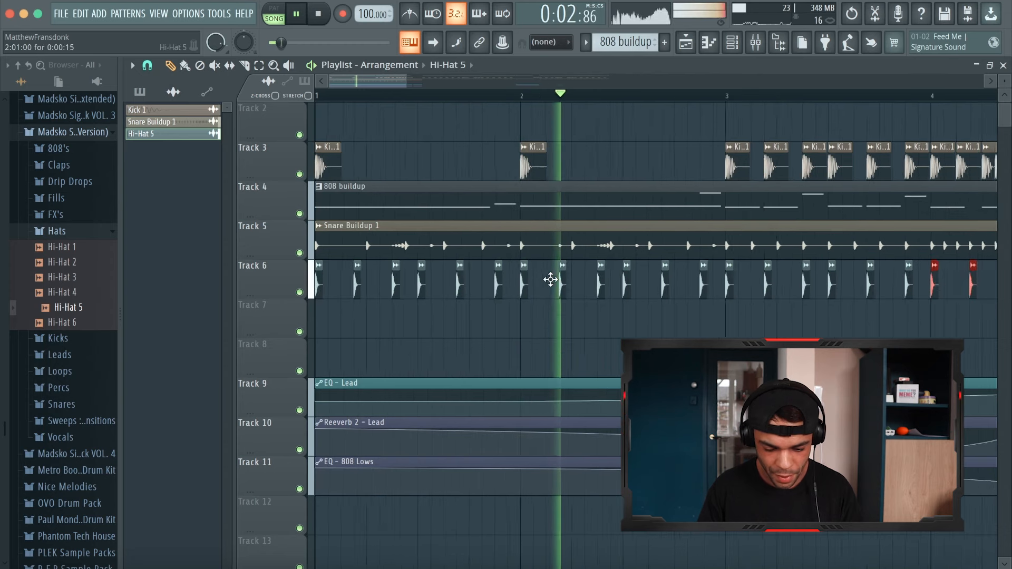
pyautogui.scroll(-2, 550, 279)
pyautogui.scroll(1, 550, 284)
pyautogui.hscroll(1, 550, 285)
pyautogui.keyDown('super'); pyautogui.click(566, 365); pyautogui.keyUp('super')
pyautogui.scroll(2, 578, 346)
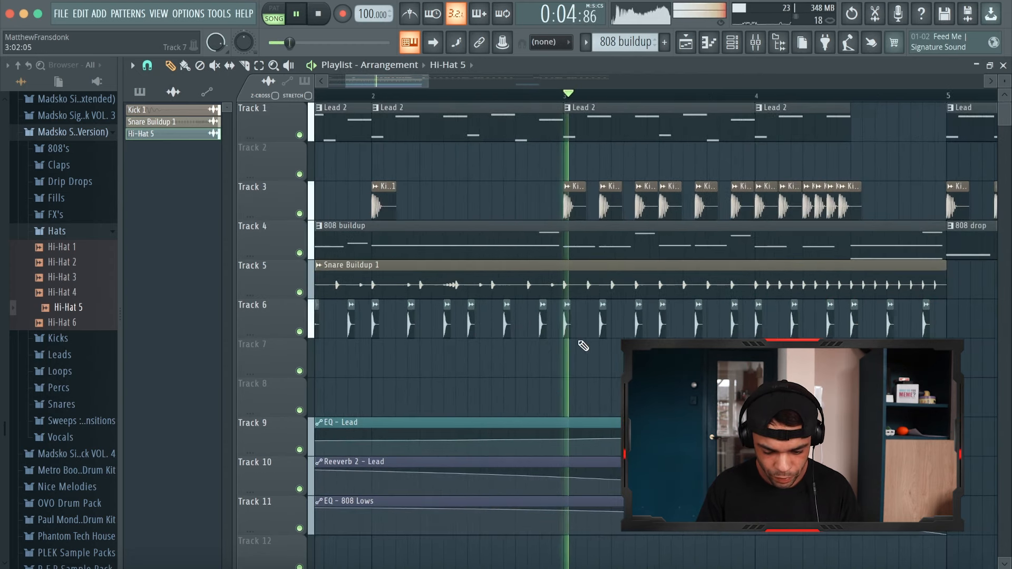
pyautogui.scroll(2, 444, 320)
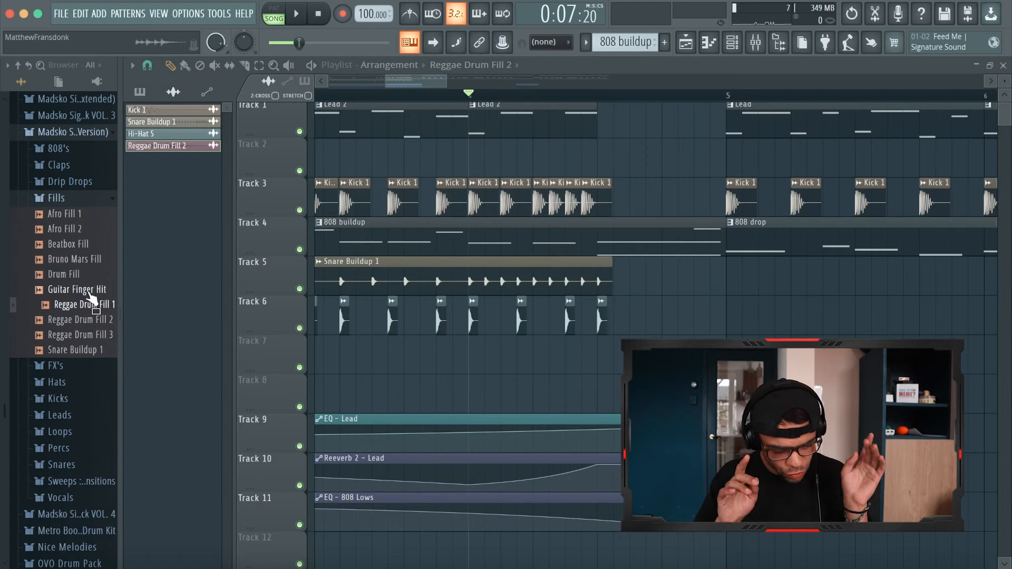
# Place Reggae Drum Fill 1 on track 6 in the gap before bar 5 and stretch it to end at bar 5.
pyautogui.moveTo(279, 309); pyautogui.dragTo(672, 308)
pyautogui.scroll(2, 694, 307)
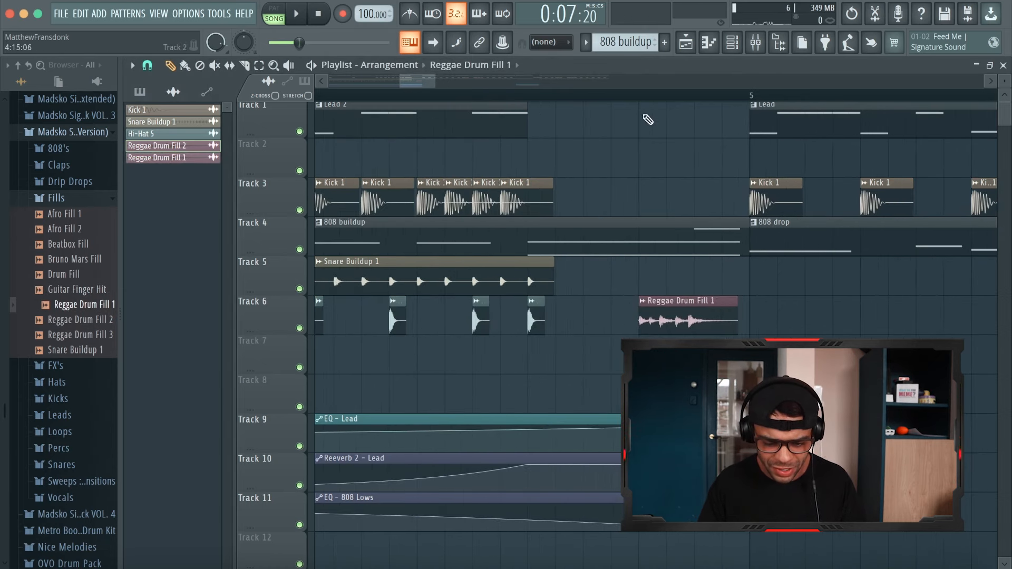
pyautogui.press('space')
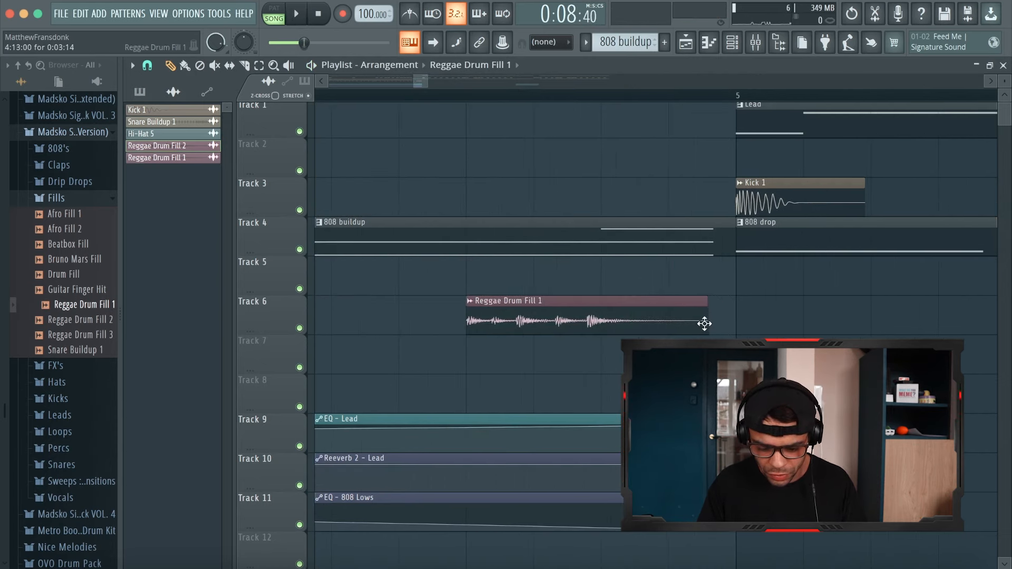
pyautogui.press('space')
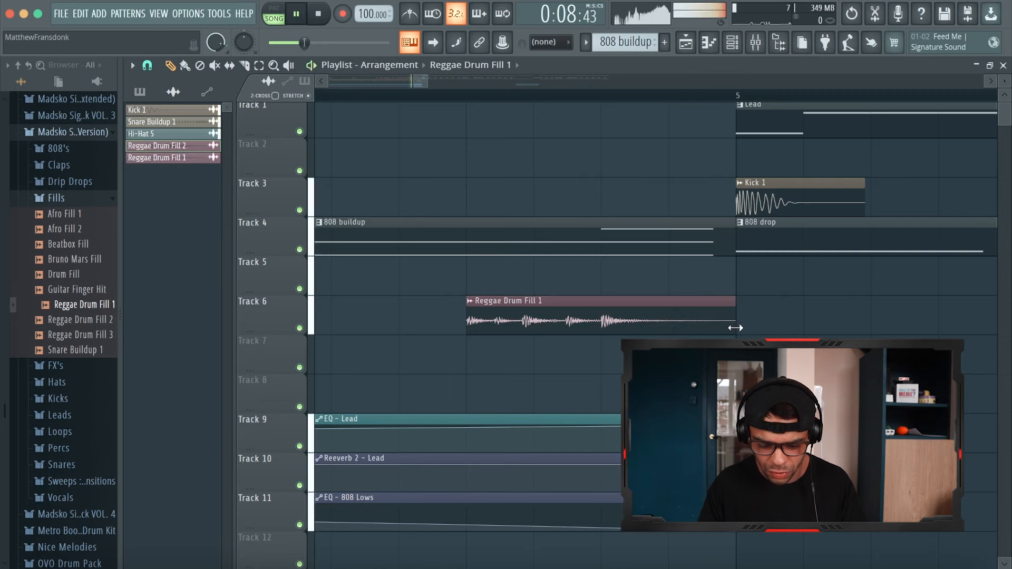
pyautogui.press('space')
# Change the Reggae Drum Fill 1 clip's time-stretching mode from Resample and route it to a mixer track.
pyautogui.click(677, 315)
pyautogui.doubleClick(677, 315)
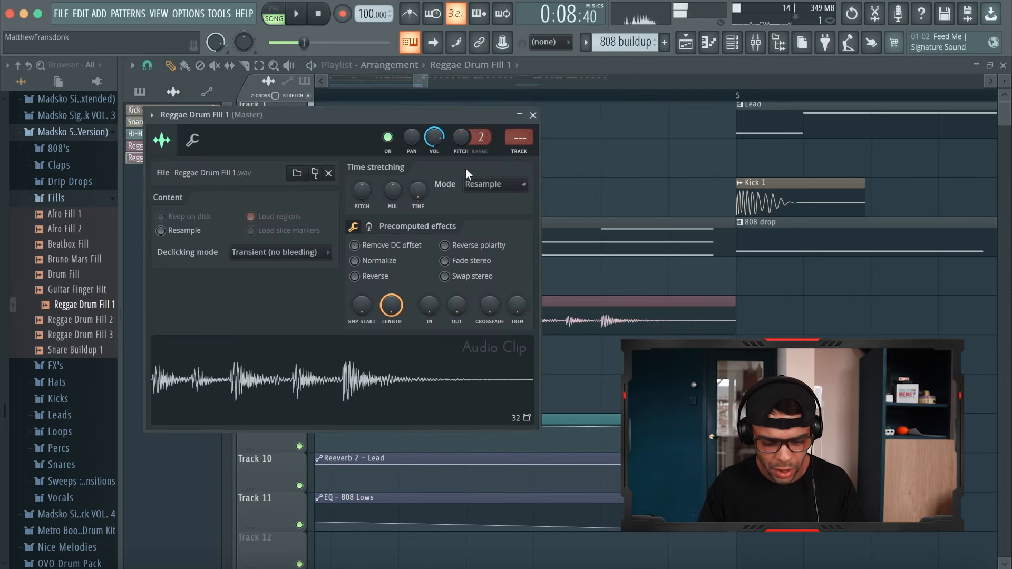
pyautogui.click(487, 183)
pyautogui.click(485, 217)
pyautogui.click(516, 138)
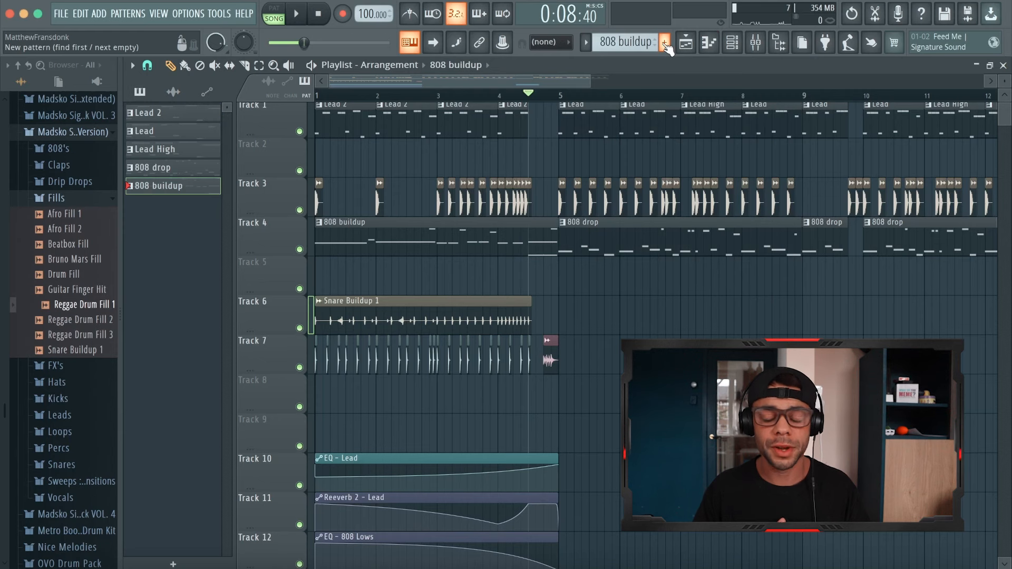
# Create a new pattern named Snare drop and browse the samples in the Snares folder.
pyautogui.click(665, 44)
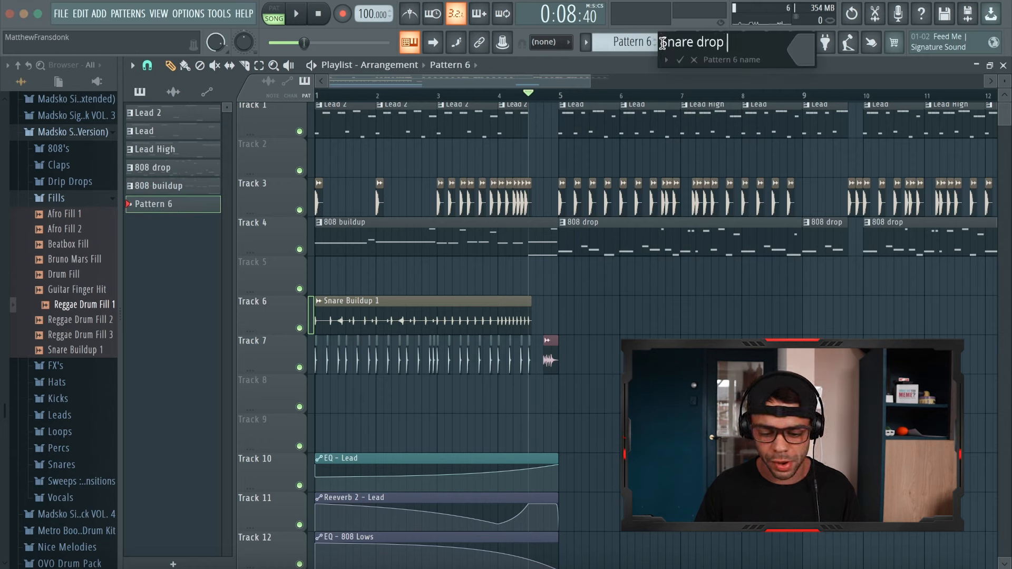
pyautogui.press('Return')
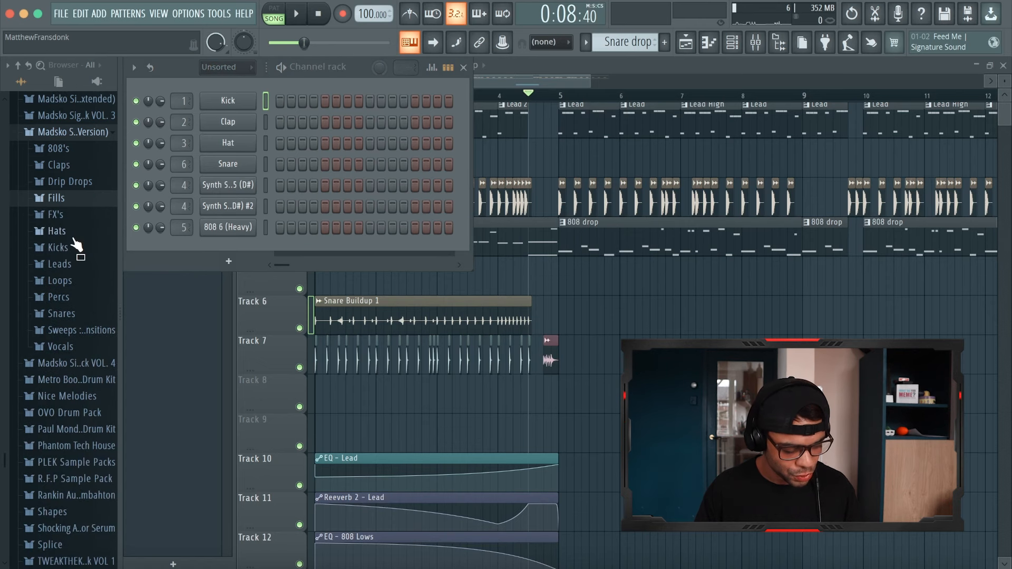
pyautogui.click(62, 314)
pyautogui.scroll(-3, 90, 319)
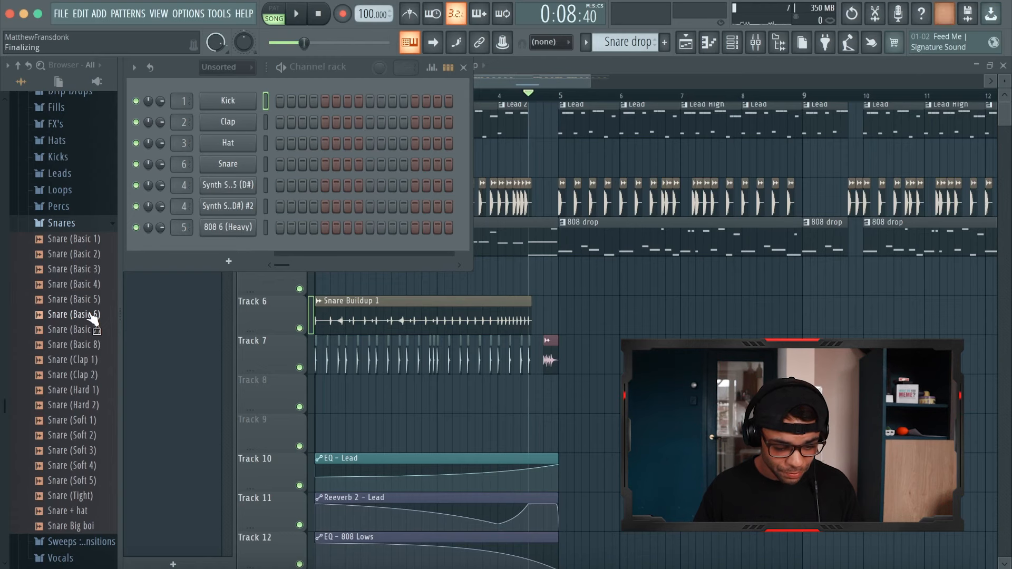
pyautogui.scroll(1, 90, 315)
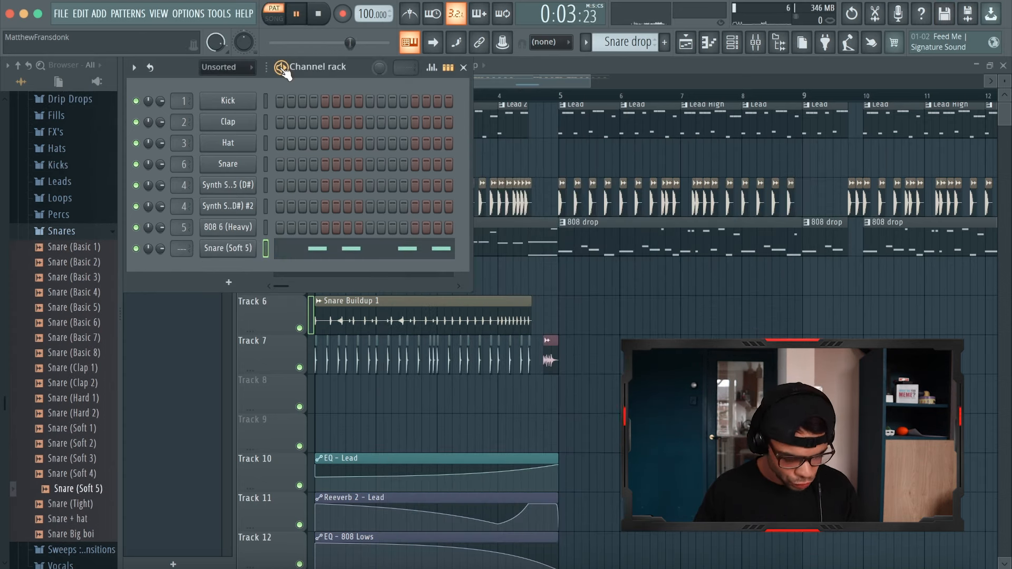
# Layer Snare (Hard 2), Snare (Soft 3) and Snare (Basic 5) as channels in the Snare drop pattern, each with its own accent hits.
pyautogui.moveTo(74, 413); pyautogui.dragTo(227, 264)
pyautogui.moveTo(228, 268); pyautogui.dragTo(229, 270)
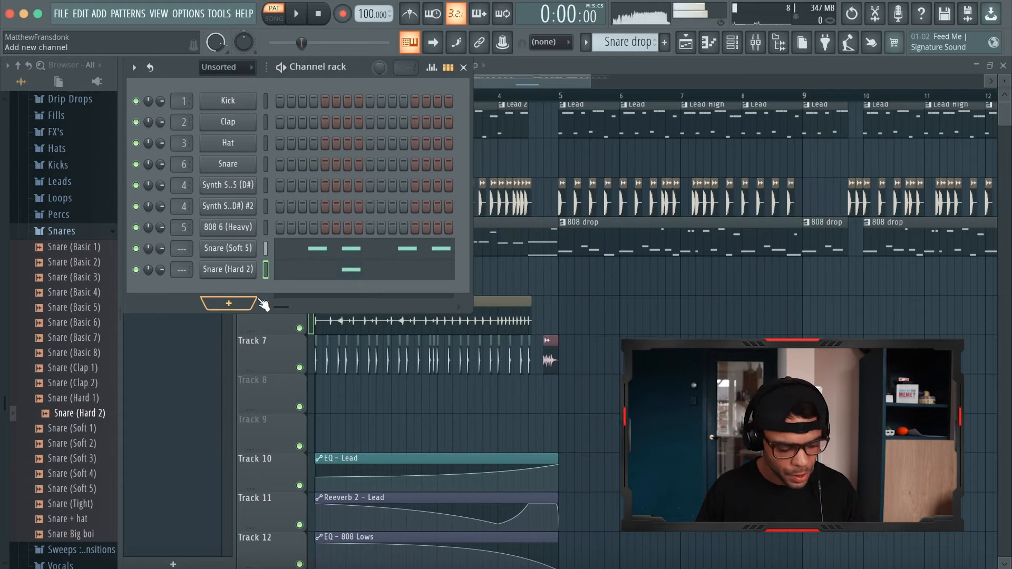
pyautogui.moveTo(74, 458); pyautogui.dragTo(263, 290)
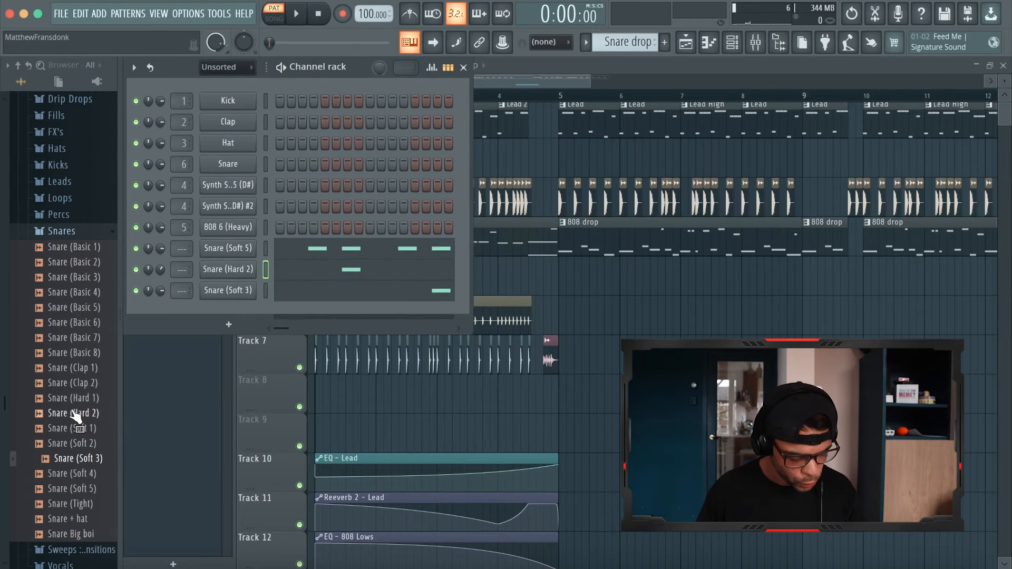
pyautogui.scroll(-1, 77, 416)
pyautogui.moveTo(73, 290); pyautogui.dragTo(228, 312)
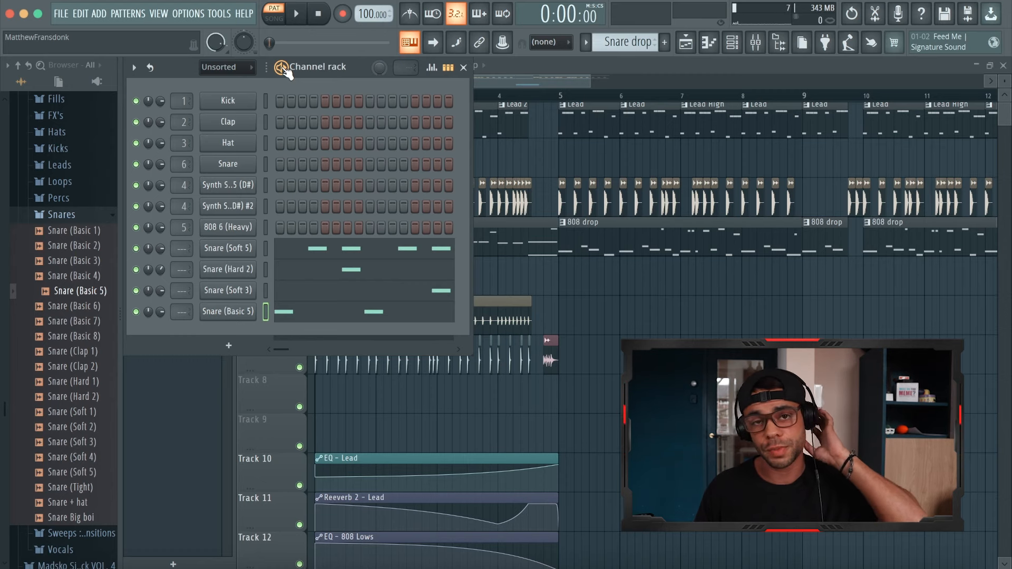
# Add the Shaker sample from the Percs folder as a channel with a single hit matching Snare (Hard 2).
pyautogui.click(75, 202)
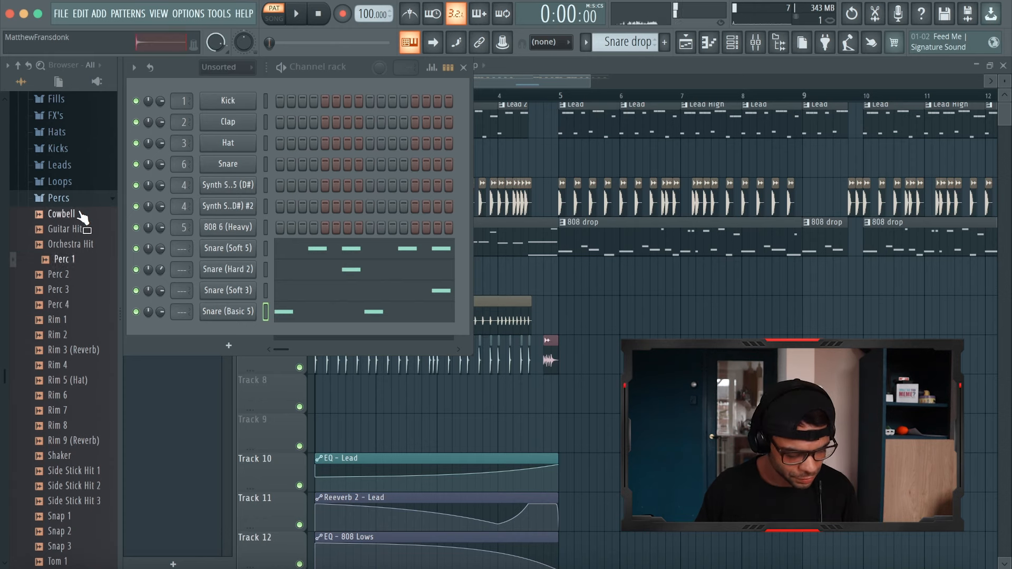
pyautogui.moveTo(234, 334); pyautogui.dragTo(234, 334)
pyautogui.rightClick(235, 332)
pyautogui.click(263, 344)
pyautogui.click(504, 259)
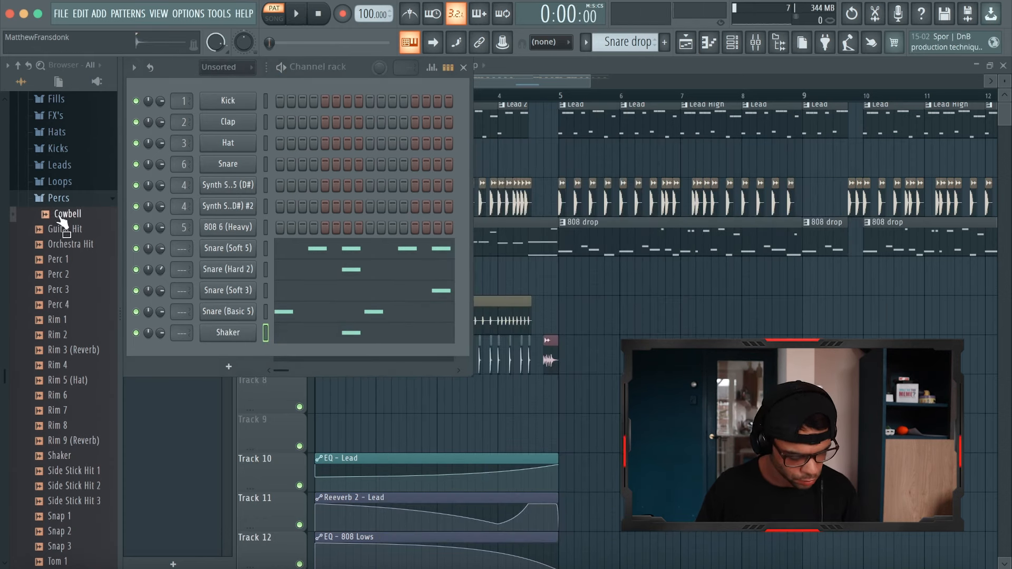
# Add a Cowbell channel below Snare (Soft 5), copy that snare's hits into it, and play the pattern.
pyautogui.moveTo(62, 217); pyautogui.dragTo(260, 256)
pyautogui.hotkey('ctrl', 'v')
pyautogui.press('space')
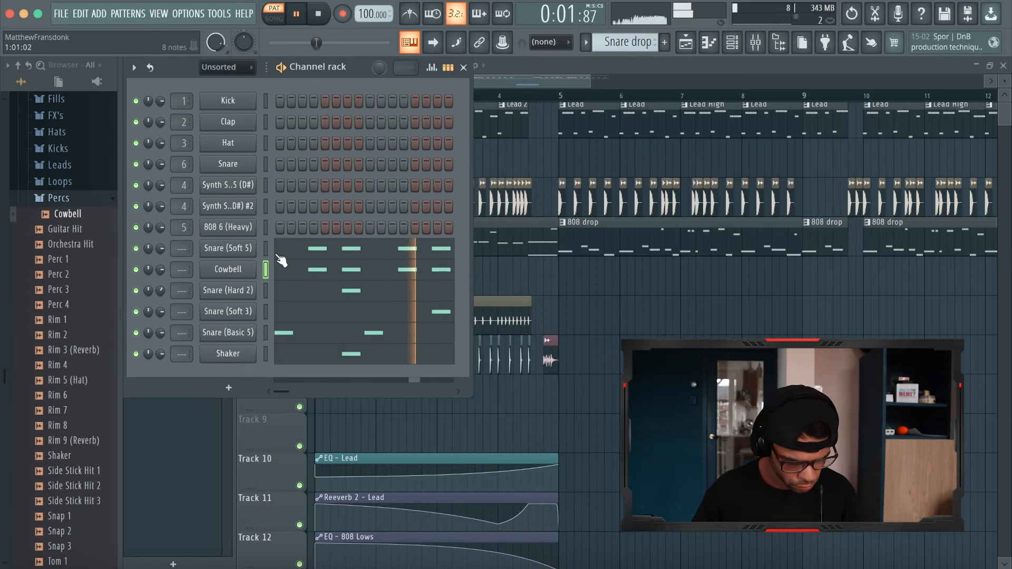
pyautogui.press('space')
# Add Rim 1 and Hi-Hat 6 channels below Snare (Basic 5) and paste that snare's hits into both.
pyautogui.moveTo(62, 320); pyautogui.dragTo(85, 322)
pyautogui.moveTo(84, 321); pyautogui.dragTo(257, 342)
pyautogui.click(266, 352)
pyautogui.hotkey('ctrl', 'v')
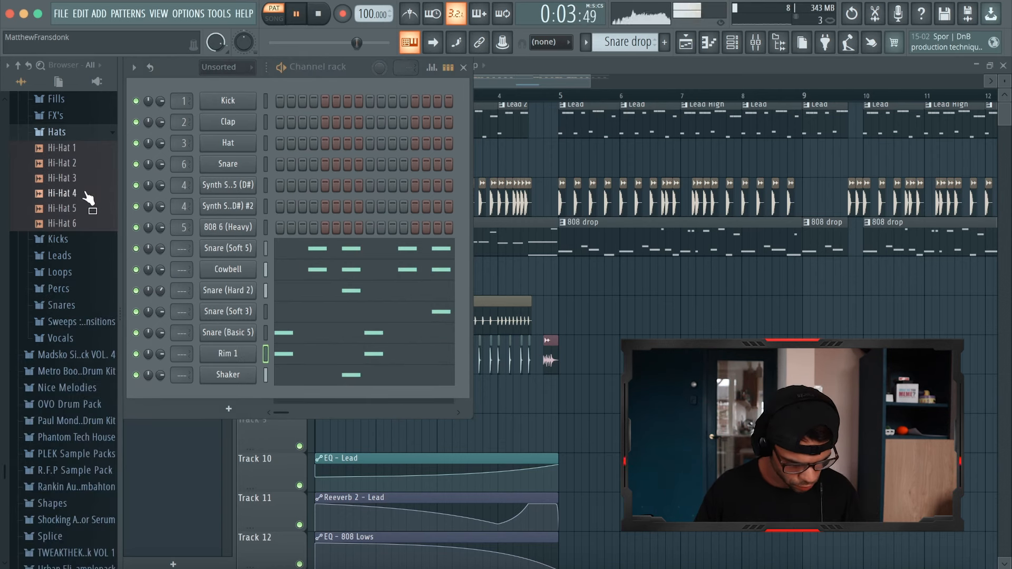
pyautogui.moveTo(67, 223); pyautogui.dragTo(266, 375)
pyautogui.click(266, 375)
pyautogui.hotkey('ctrl', 'v')
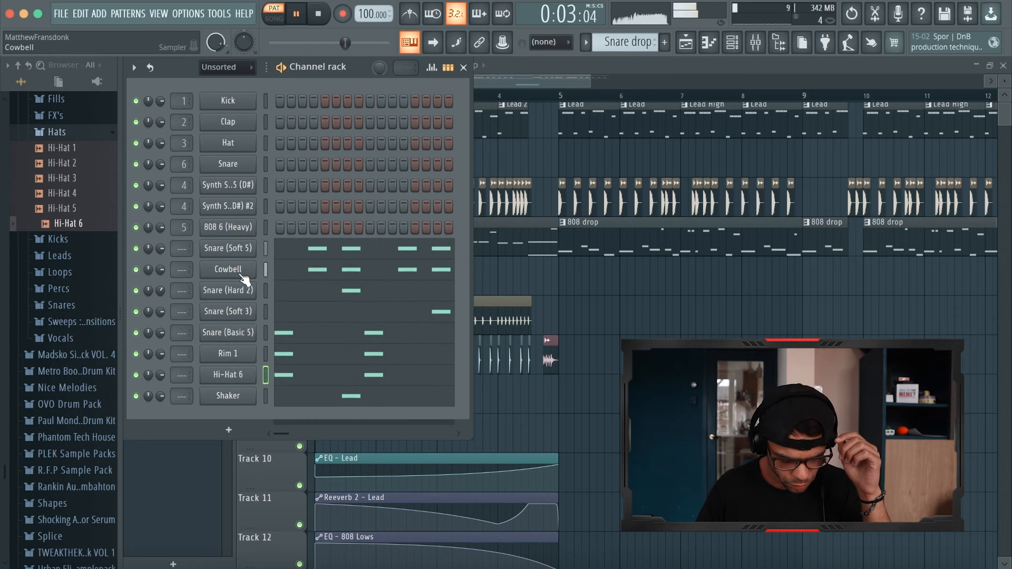
# Set the Snare (Hard 2) channel's volume to about 52% and stop playback.
pyautogui.click(234, 290)
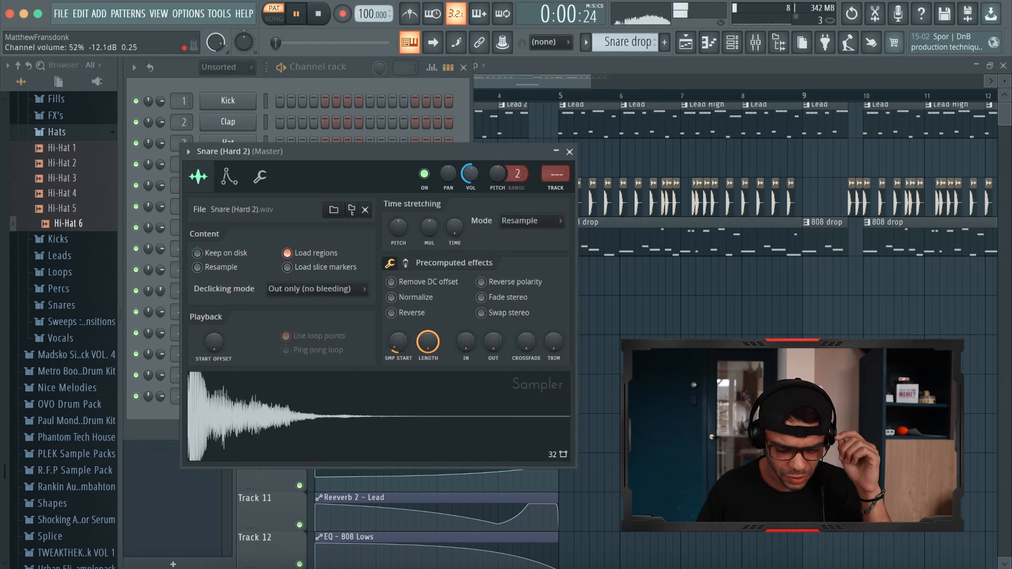
pyautogui.click(570, 153)
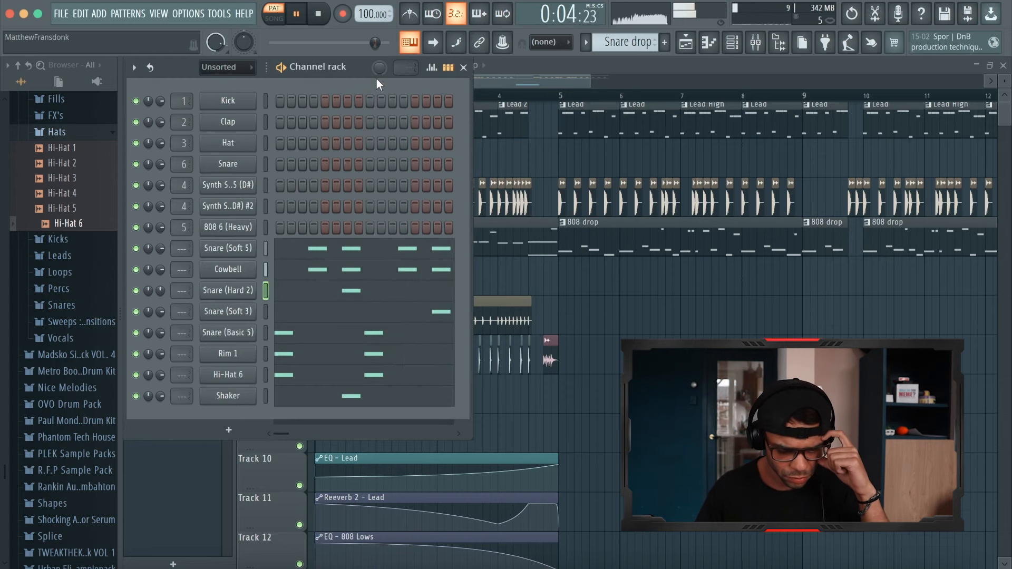
pyautogui.press('space')
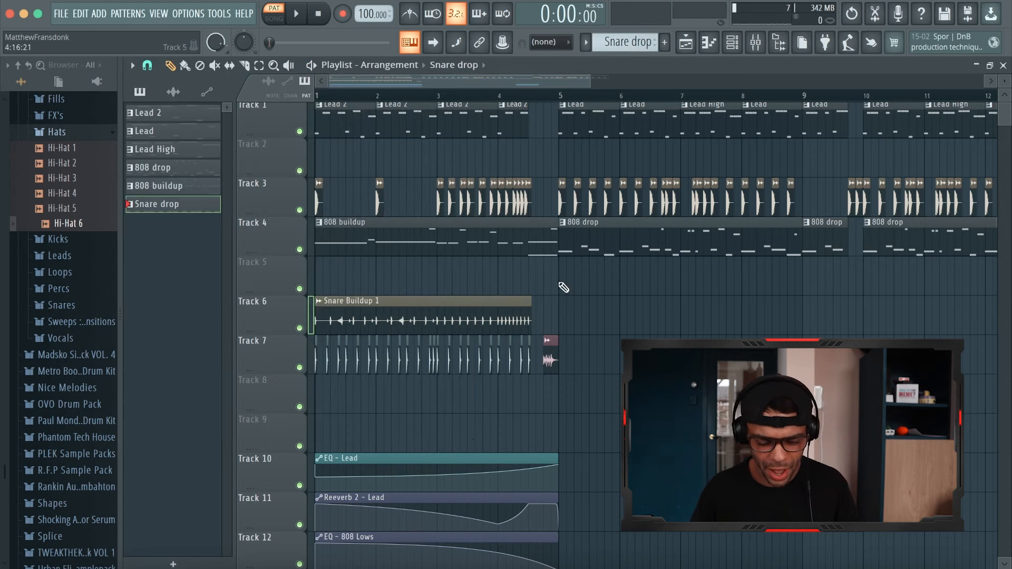
# Place four consecutive Snare drop pattern clips on track 5, covering the drop from bar 5 to bar 13.
pyautogui.moveTo(563, 287); pyautogui.dragTo(599, 281)
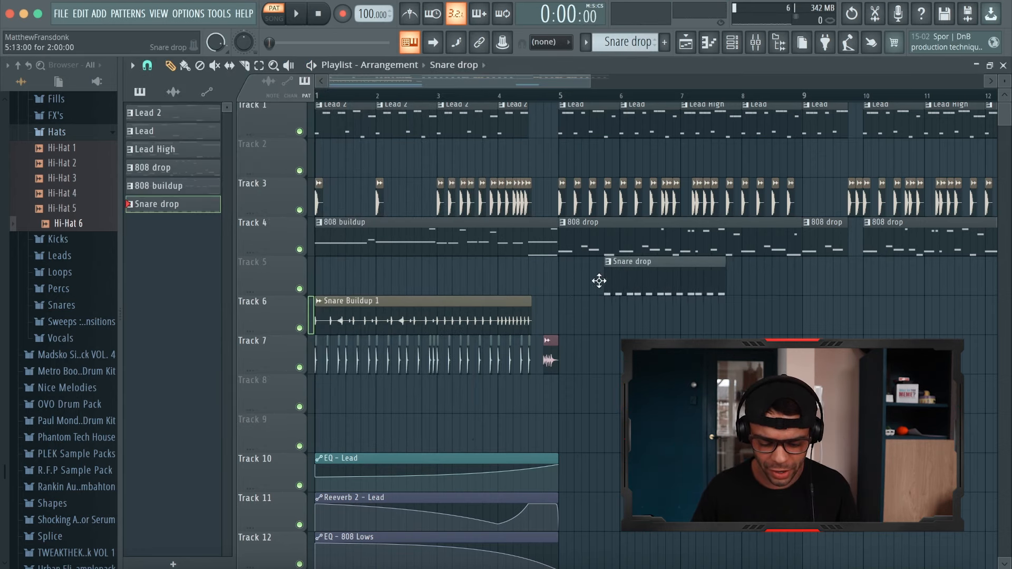
pyautogui.click(681, 273)
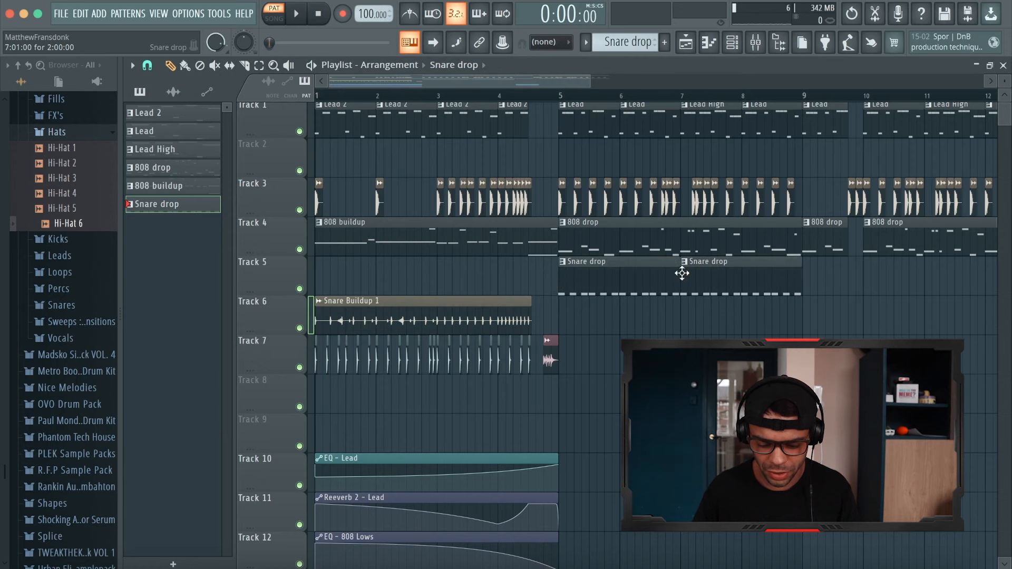
pyautogui.click(808, 284)
pyautogui.hscroll(3, 807, 282)
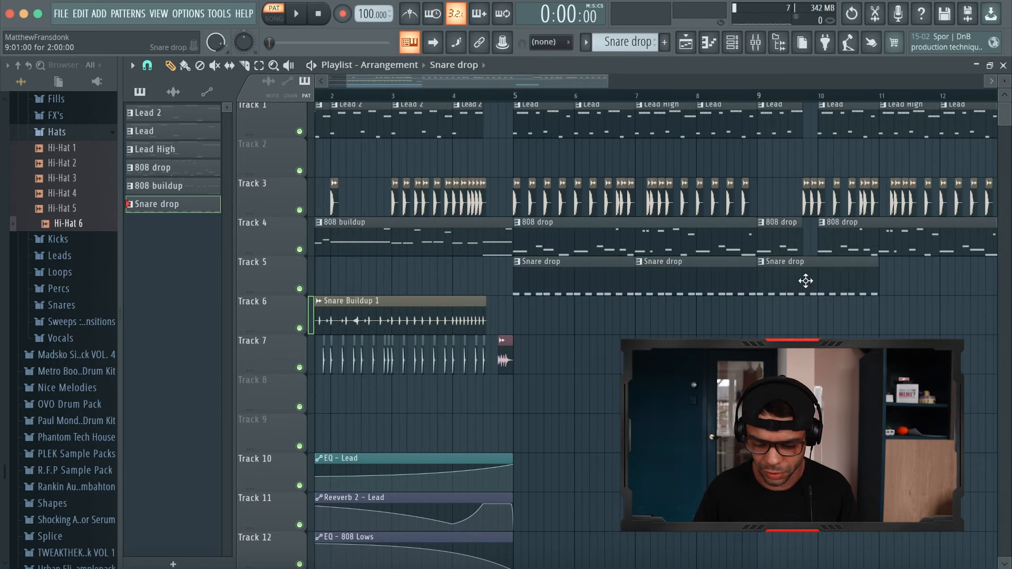
pyautogui.click(794, 286)
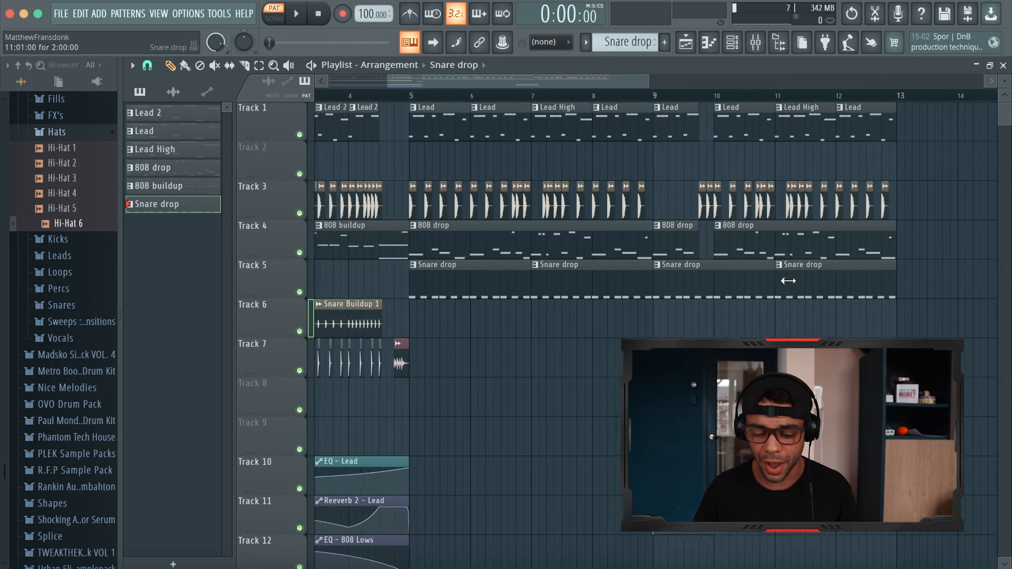
pyautogui.hscroll(1, 748, 237)
# Mute track 5 and play the second half of the drop from bar 9 without the snares.
pyautogui.click(300, 293)
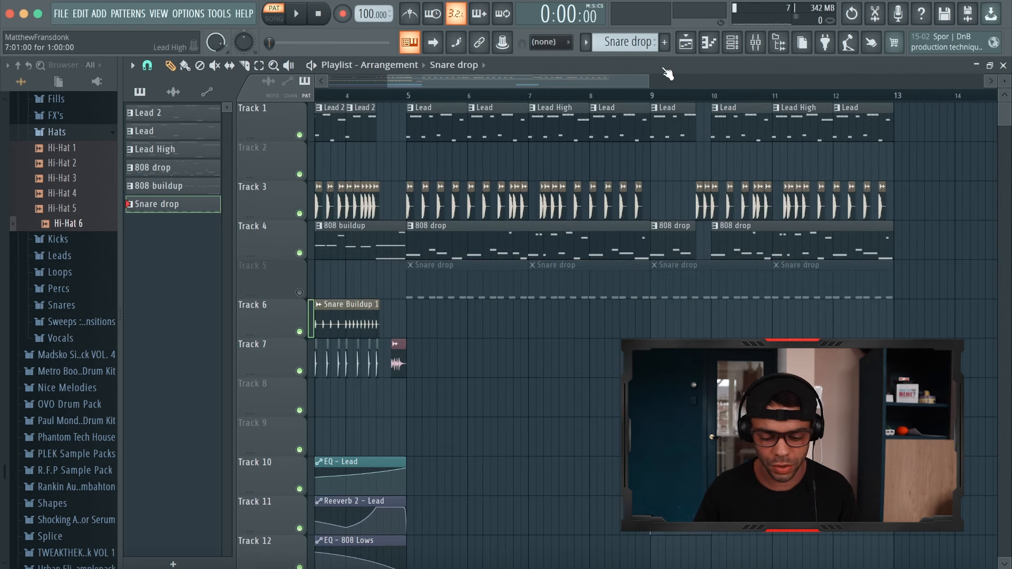
pyautogui.moveTo(651, 95); pyautogui.dragTo(876, 90)
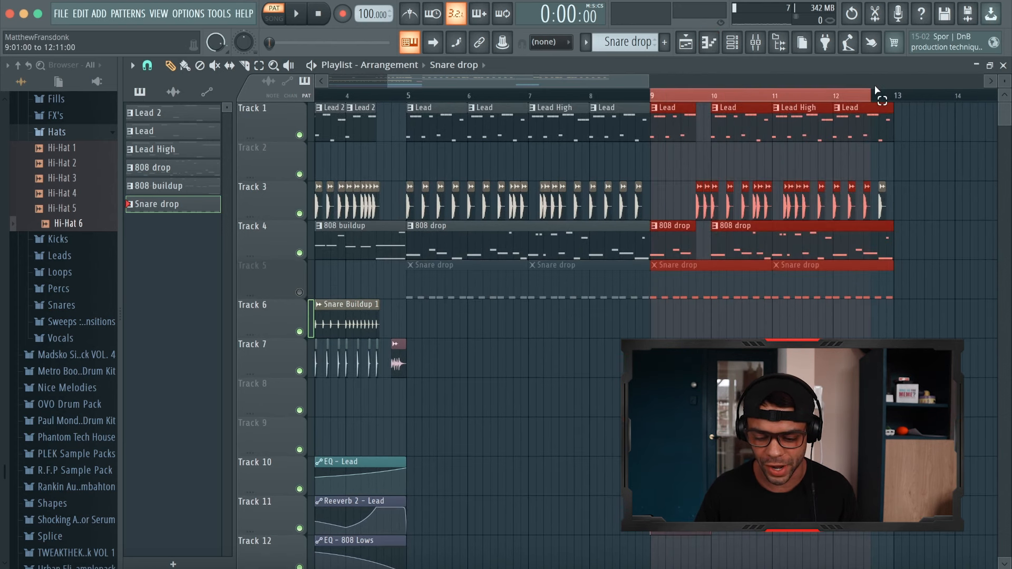
pyautogui.press('space')
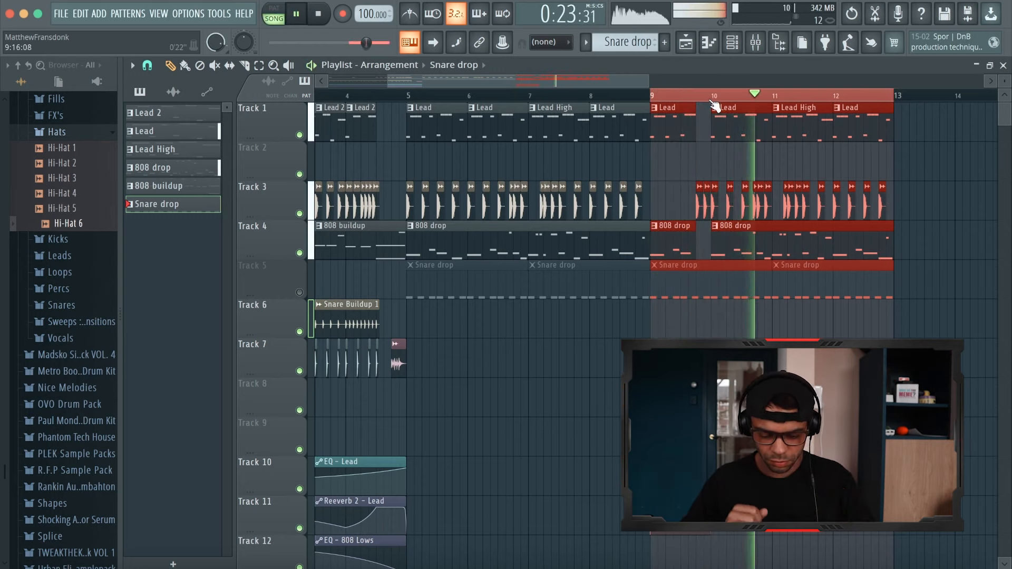
pyautogui.press('space')
pyautogui.rightClick(724, 165)
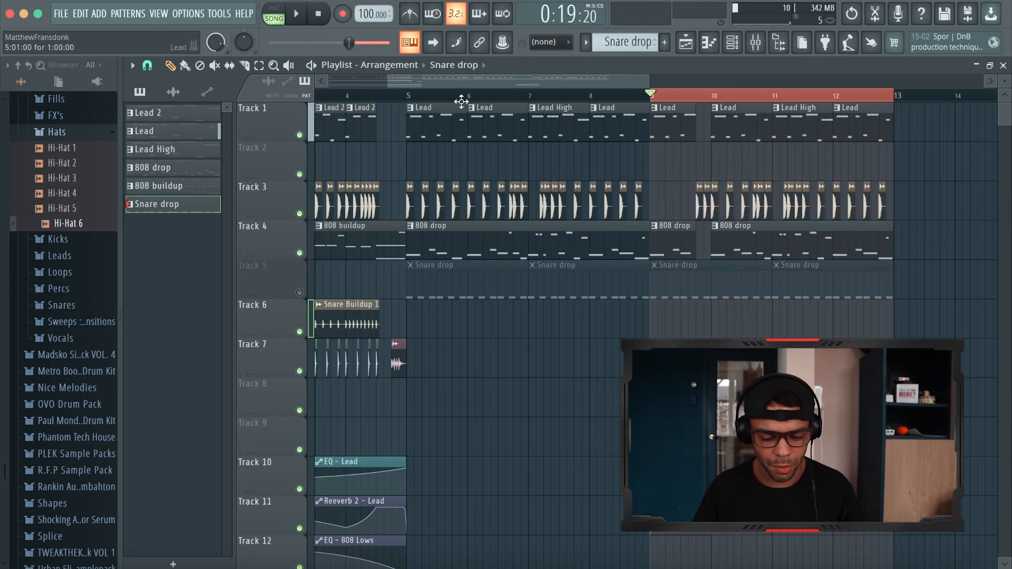
# Play the drop from bar 5 and trim the start of the Snare drop clip at bar 7 to the first kick after it.
pyautogui.click(411, 99)
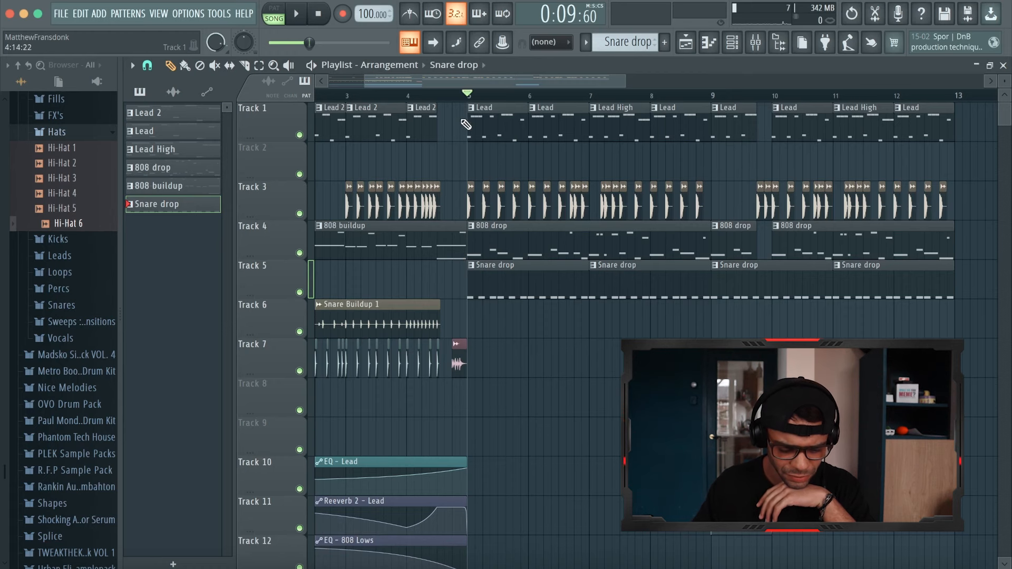
pyautogui.press('space')
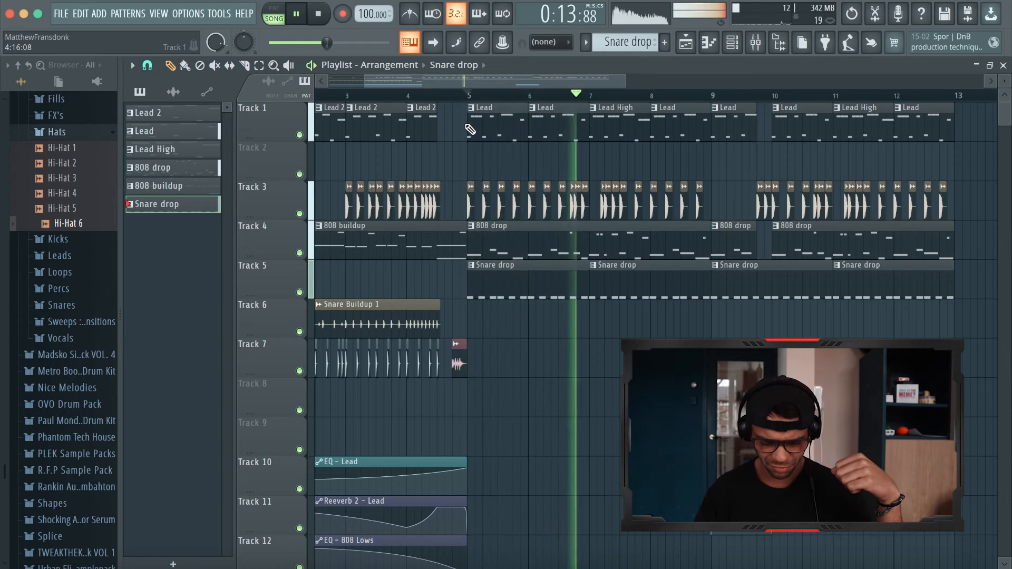
pyautogui.keyDown('ctrl'); pyautogui.scroll(3, 679, 269); pyautogui.keyUp('ctrl')
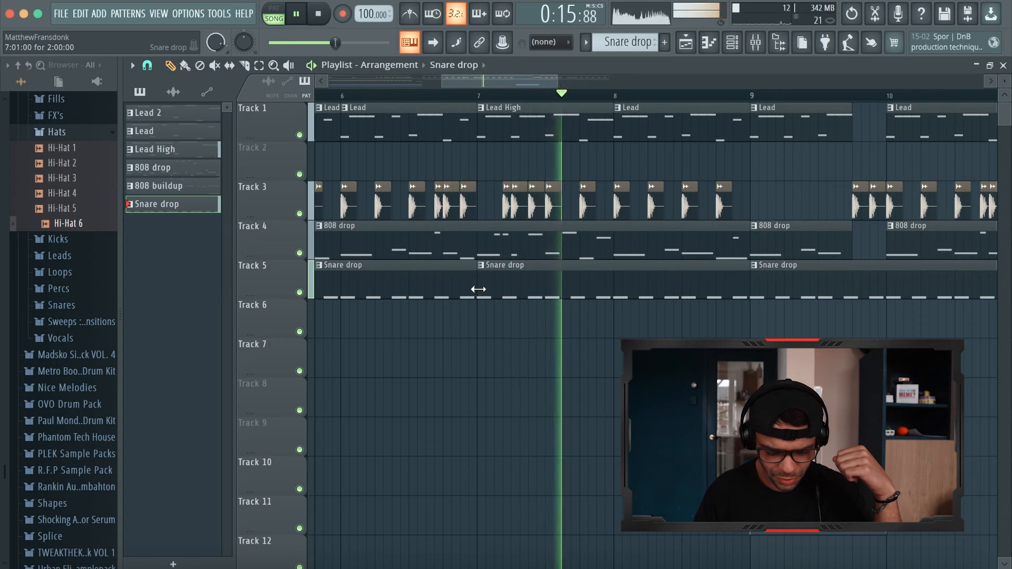
pyautogui.moveTo(478, 289); pyautogui.dragTo(500, 290)
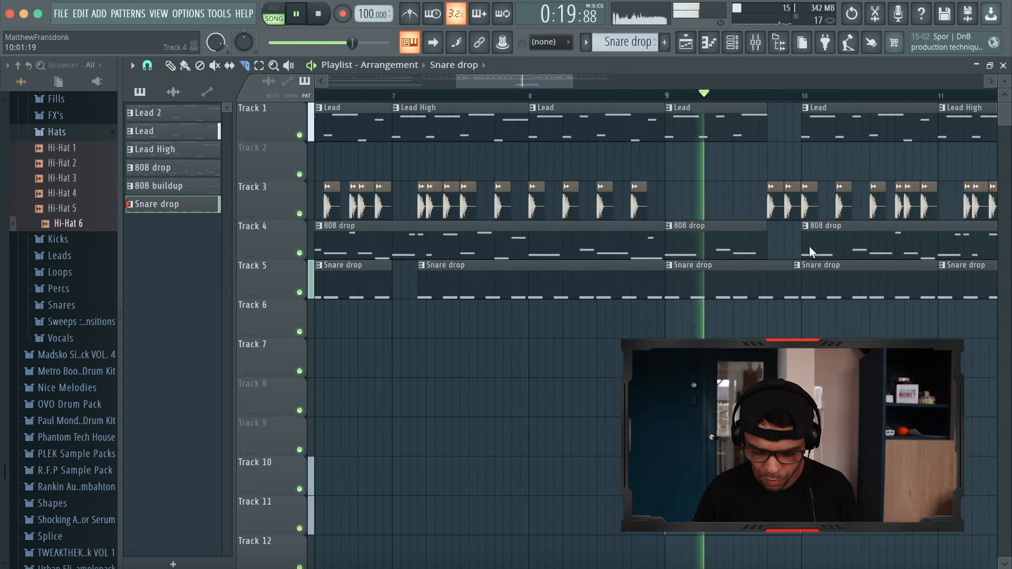
# Slice the Snare drop clip at bar 10 and at the gap before it, and remove the short piece between the cuts.
pyautogui.moveTo(807, 248); pyautogui.dragTo(801, 306)
pyautogui.press('space')
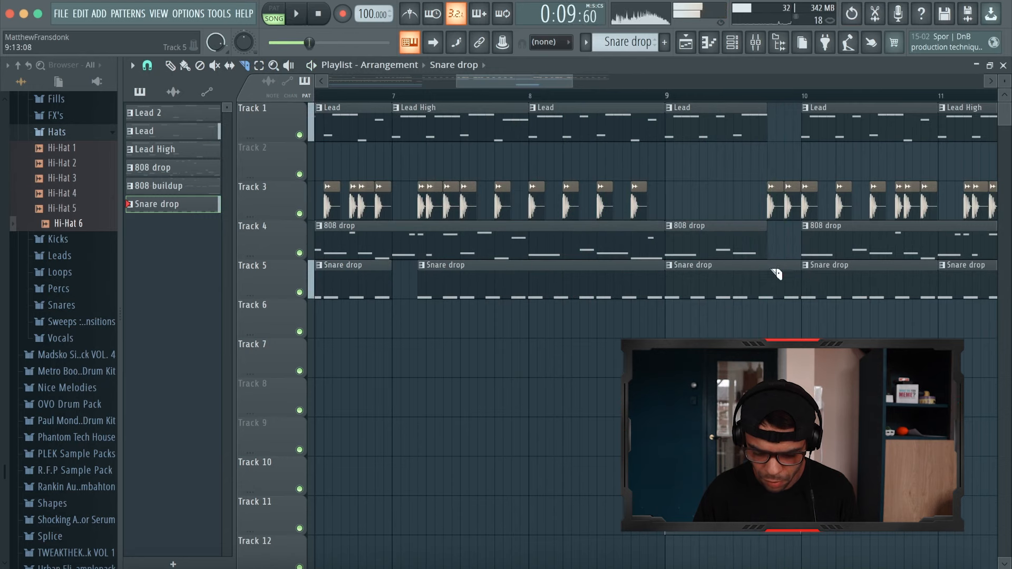
pyautogui.moveTo(769, 269); pyautogui.dragTo(769, 295)
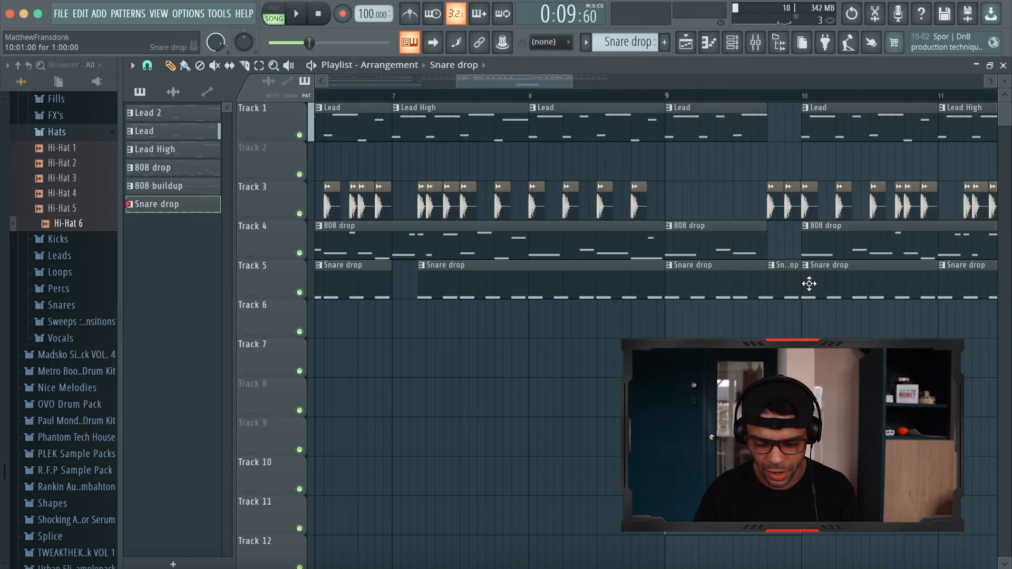
pyautogui.scroll(-3, 694, 164)
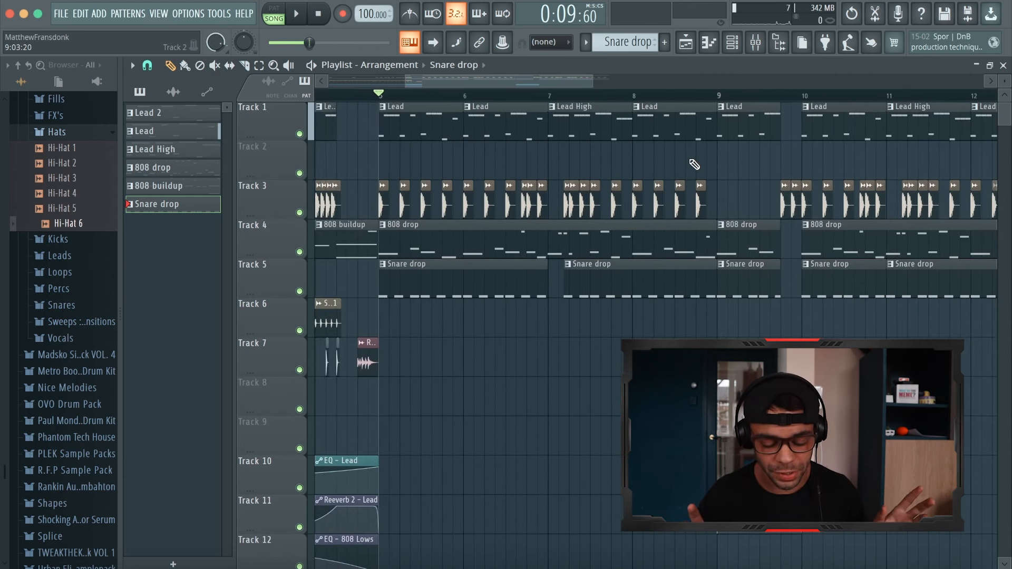
pyautogui.scroll(-3, 694, 164)
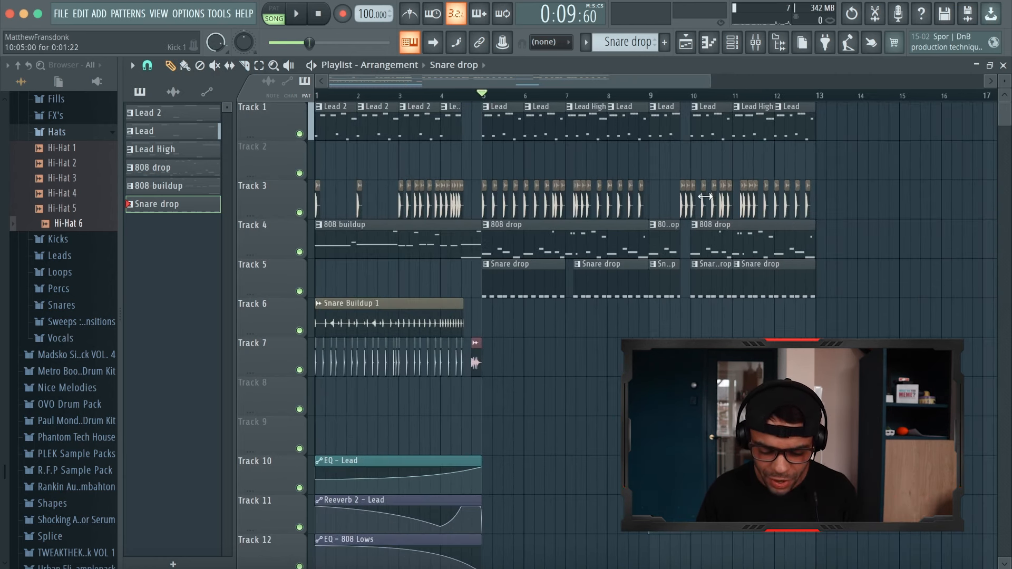
# Replace the Snare drop clip at bar 11 with one starting at the first kick after the bar line and ending at bar 13.
pyautogui.scroll(2, 706, 198)
pyautogui.scroll(1, 703, 267)
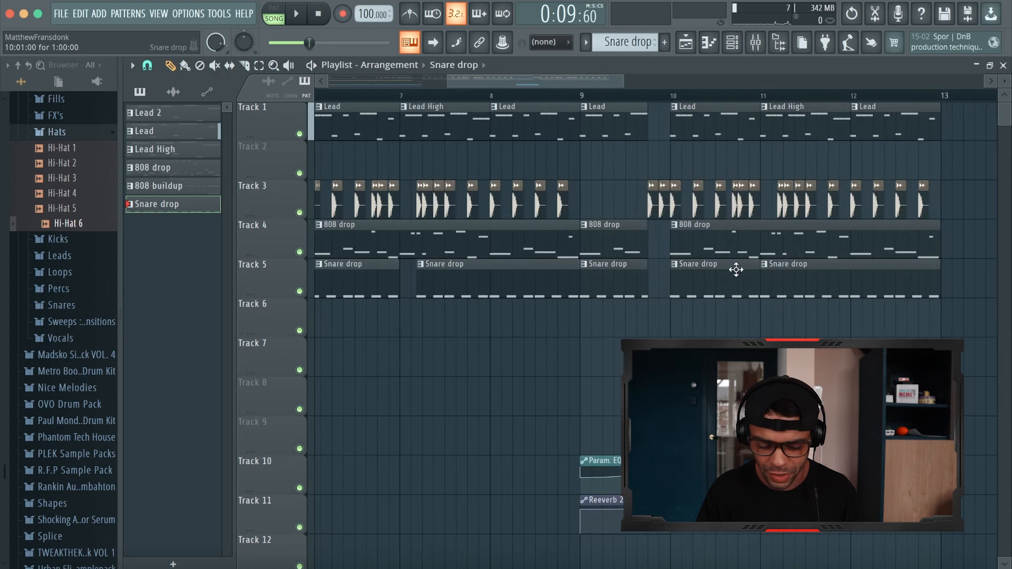
pyautogui.rightClick(785, 289)
pyautogui.click(780, 288)
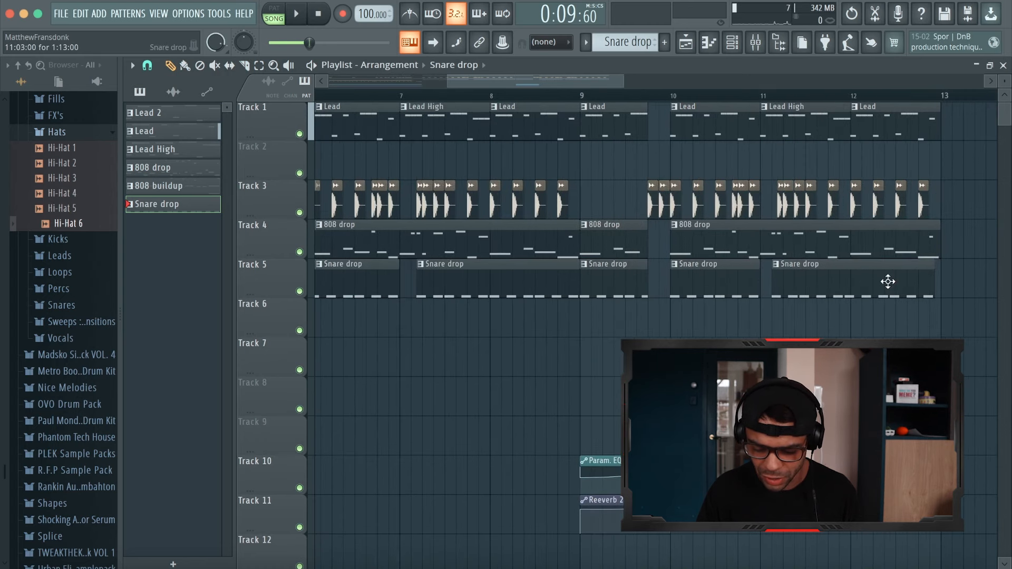
pyautogui.scroll(2, 887, 282)
pyautogui.scroll(-3, 897, 281)
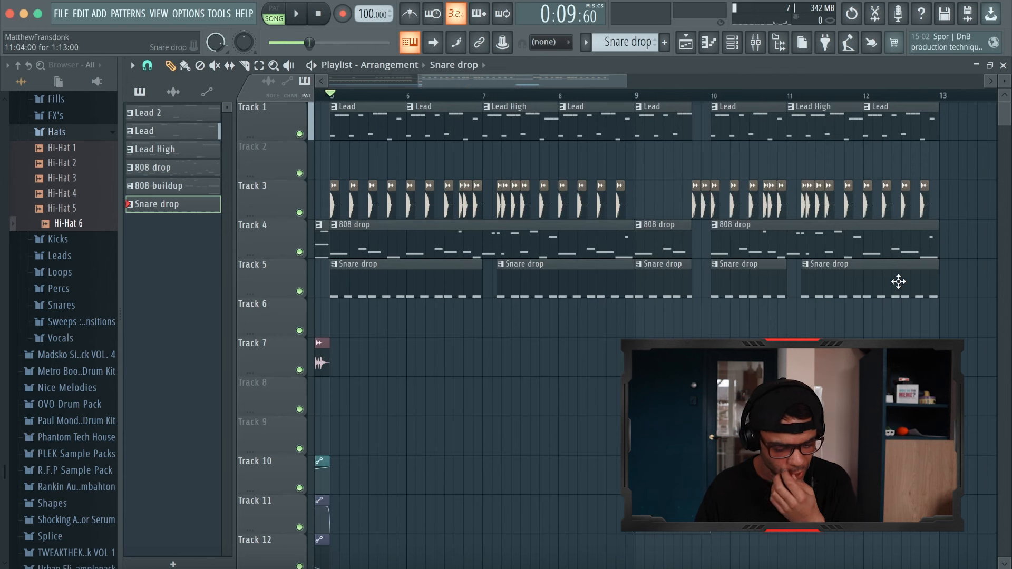
pyautogui.scroll(-3, 898, 281)
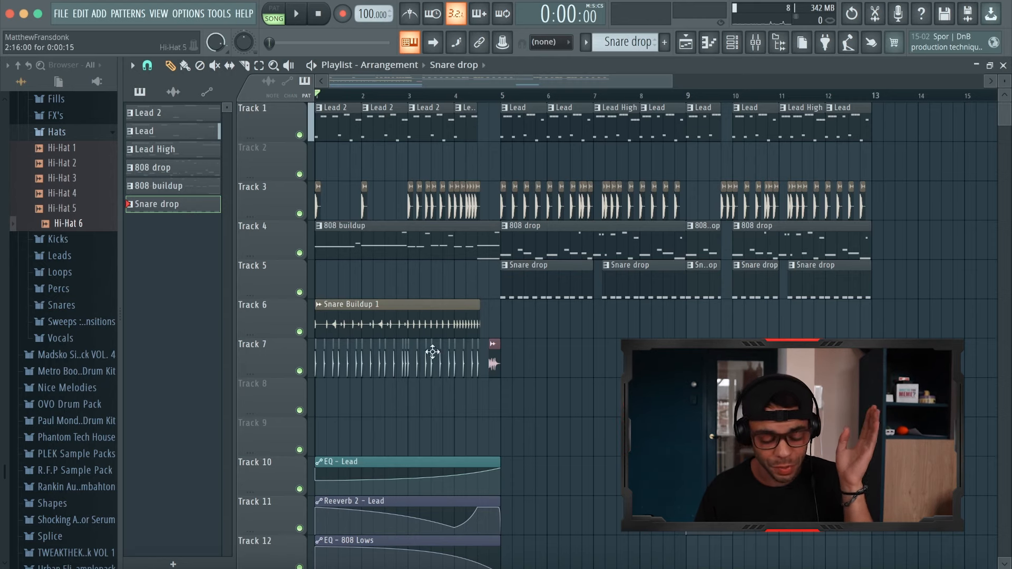
# Play the arrangement from the start and check the Hi-Hat 5 channel's volume.
pyautogui.click(493, 370)
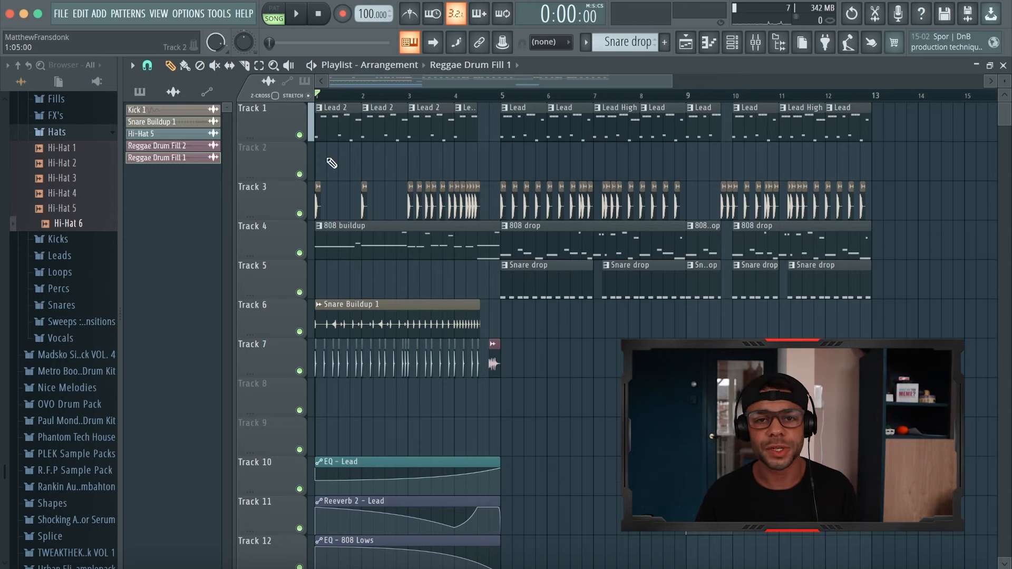
pyautogui.press('space')
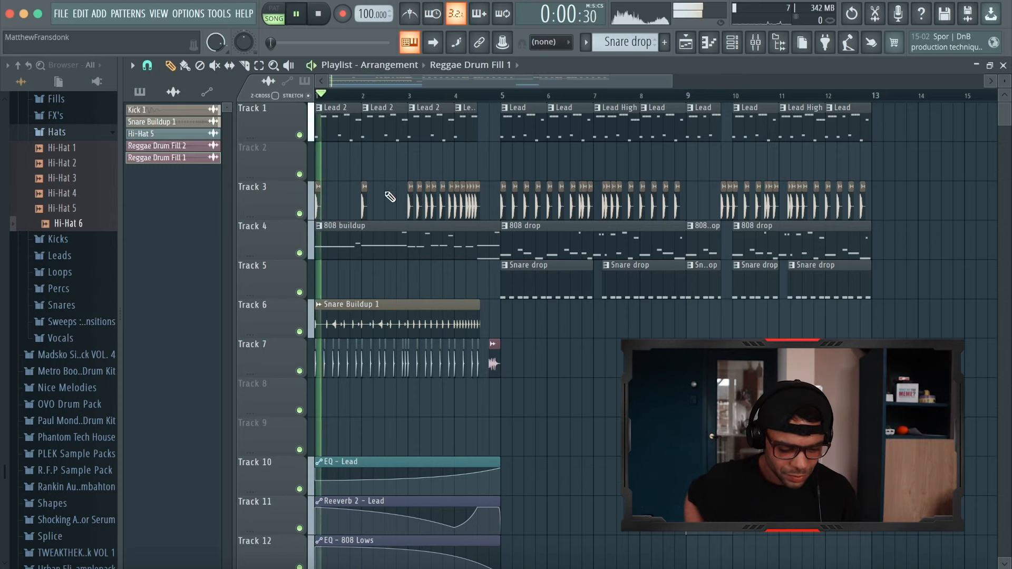
pyautogui.doubleClick(405, 363)
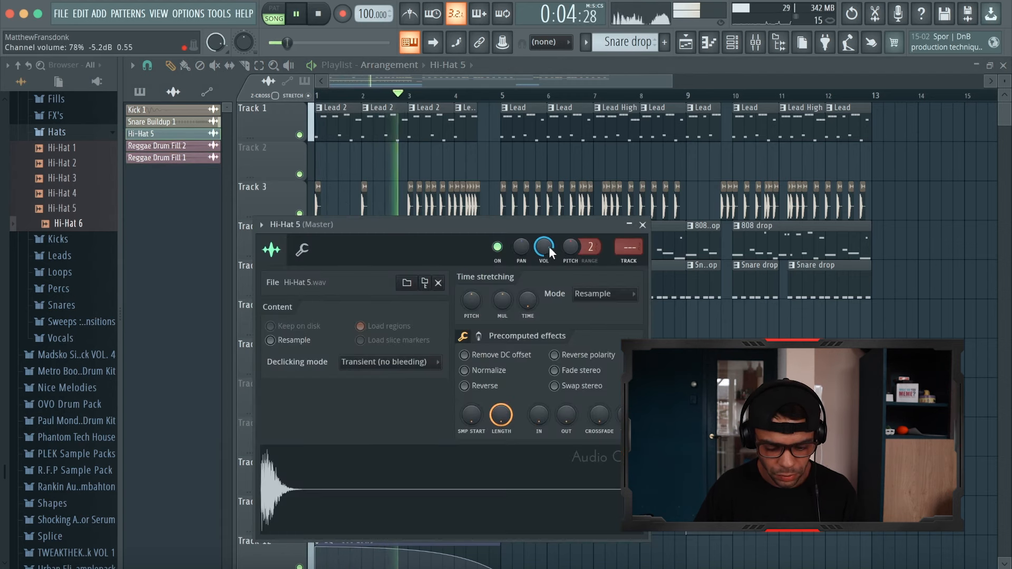
pyautogui.click(480, 85)
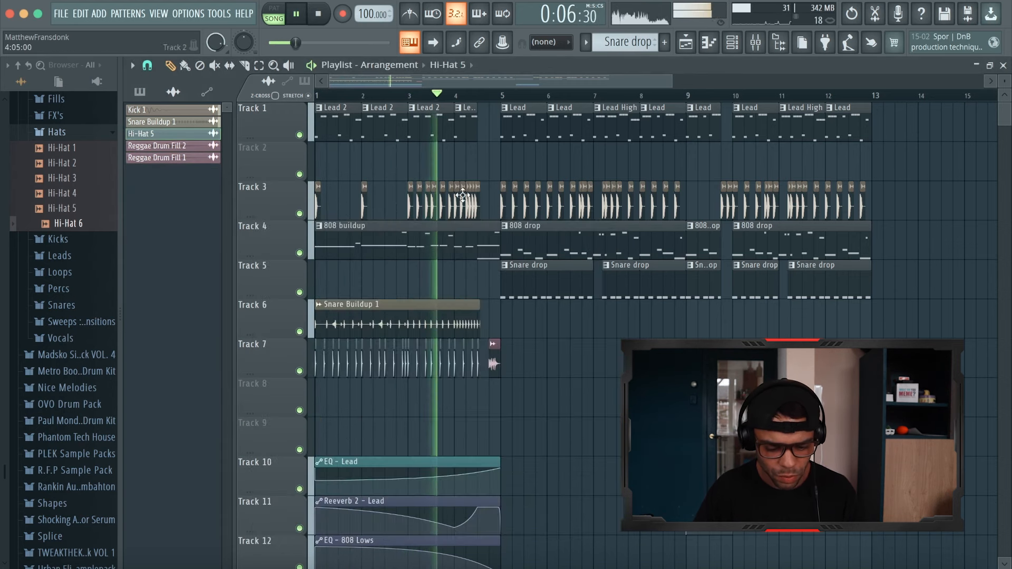
# Review the build-up and drop clips across the tracks while the arrangement plays.
pyautogui.keyDown('ctrl'); pyautogui.scroll(3, 521, 221); pyautogui.keyUp('ctrl')
pyautogui.scroll(-2, 561, 250)
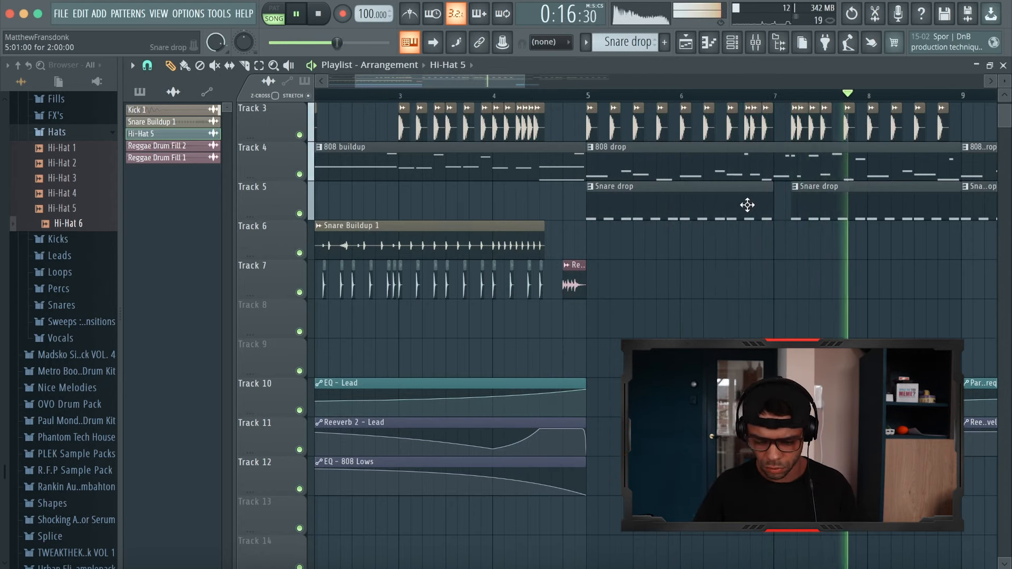
pyautogui.hscroll(-5, 748, 206)
pyautogui.scroll(2, 748, 206)
pyautogui.hscroll(2, 748, 205)
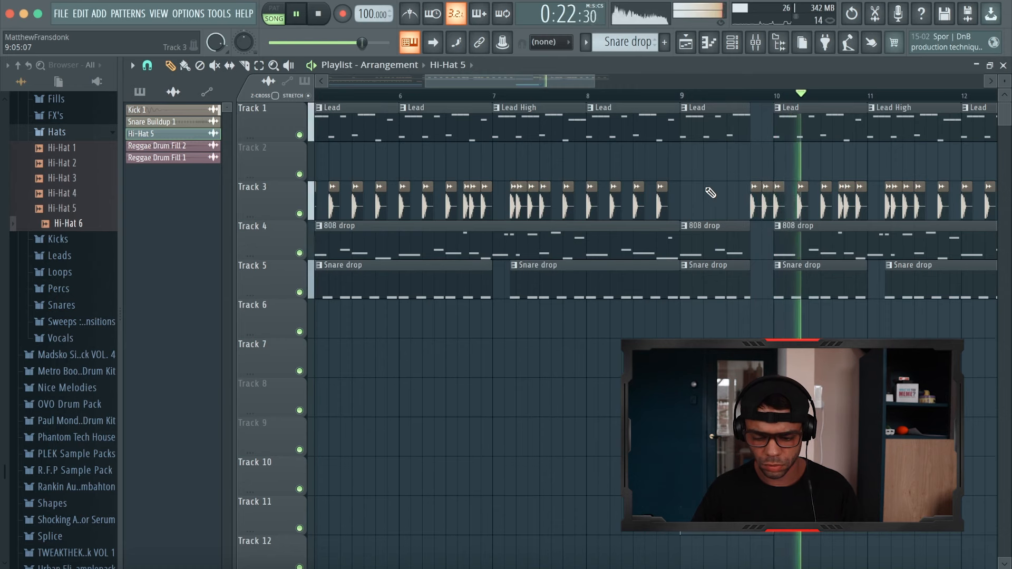
pyautogui.scroll(2, 762, 267)
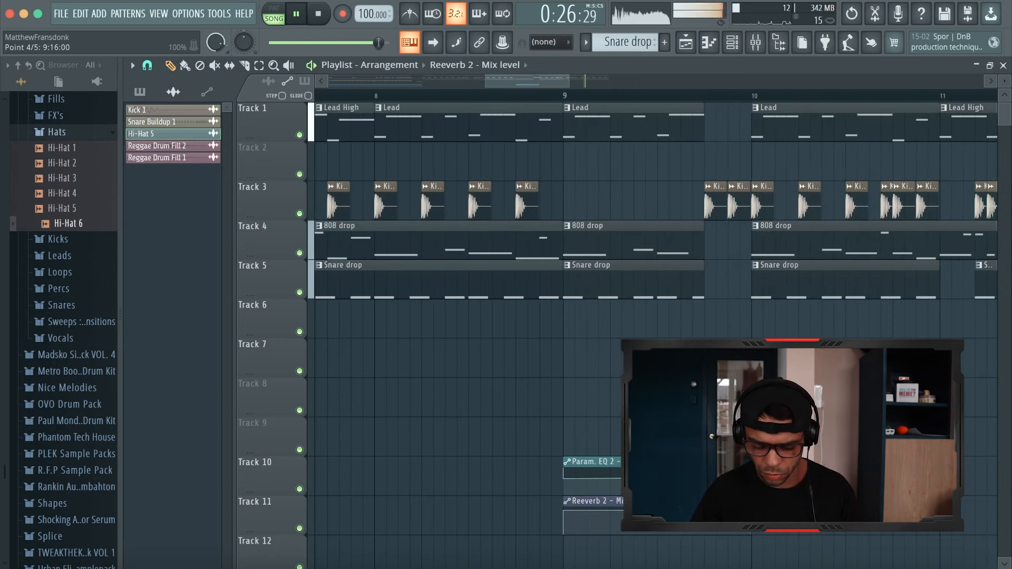
pyautogui.scroll(-2, 832, 292)
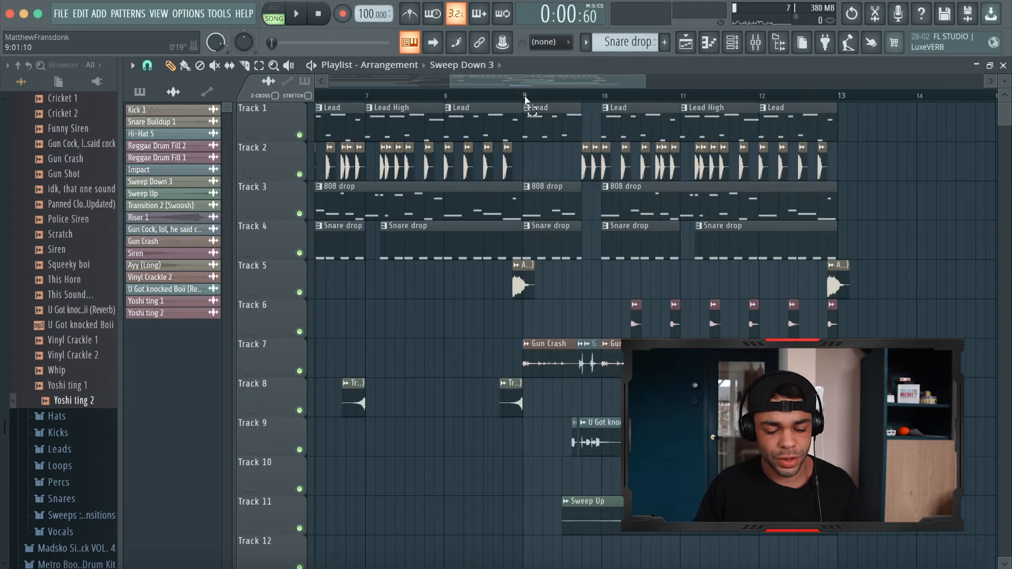
# Select bar 9 in the playlist and add a Fruity Parametric EQ 2 to the Snares / Percs mixer insert.
pyautogui.moveTo(524, 97); pyautogui.dragTo(601, 118)
pyautogui.click(768, 44)
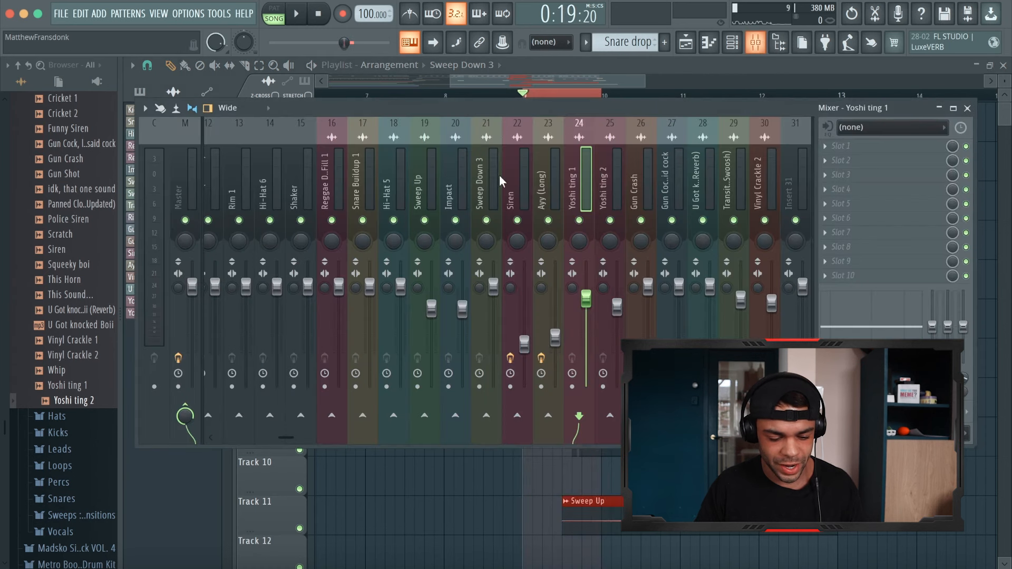
pyautogui.scroll(5, 426, 178)
pyautogui.click(400, 166)
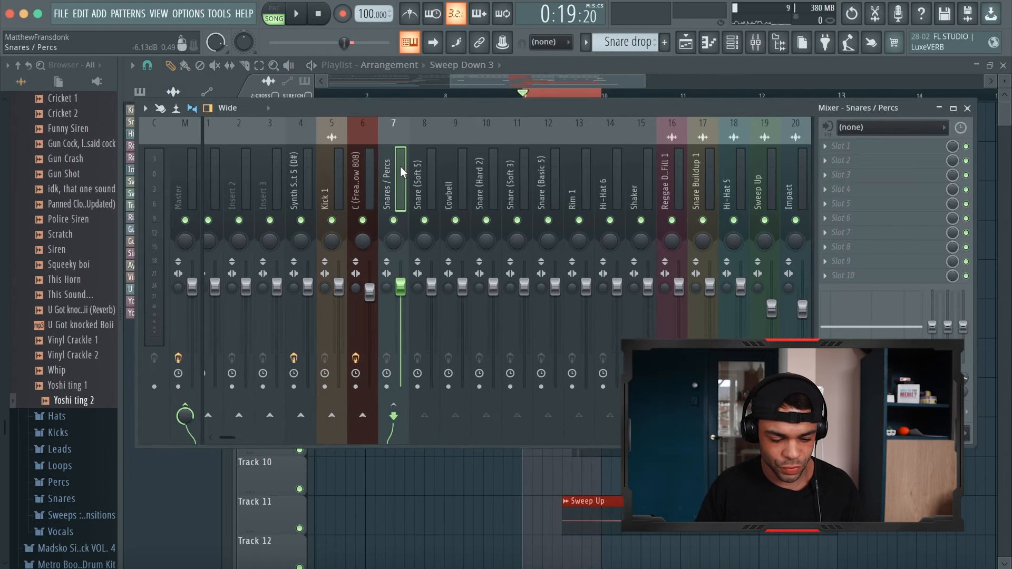
pyautogui.click(866, 148)
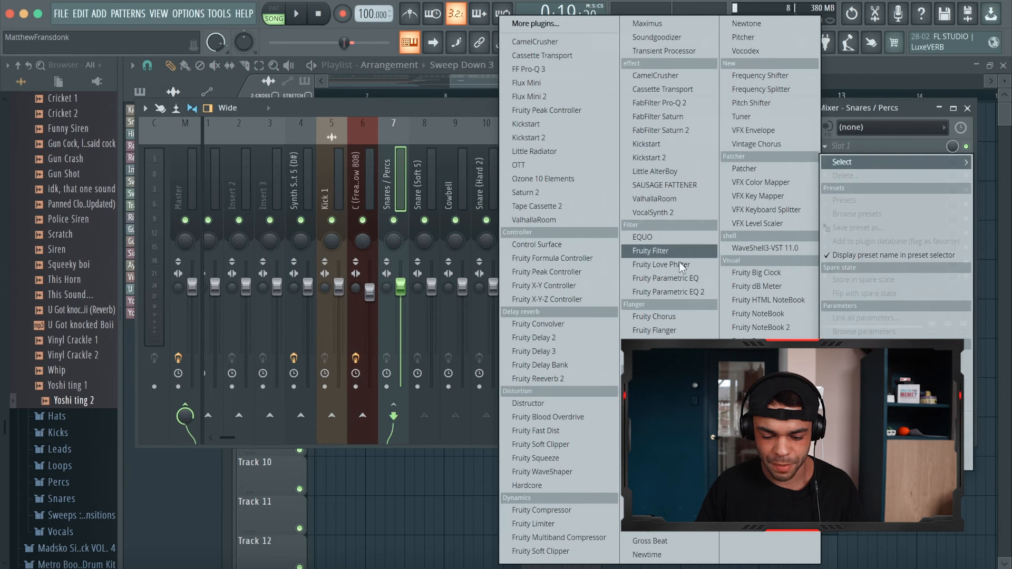
pyautogui.click(668, 292)
# Make band 7 of the Snares / Percs EQ a Steep 8 low pass with its frequency at 20000 Hz.
pyautogui.rightClick(462, 253)
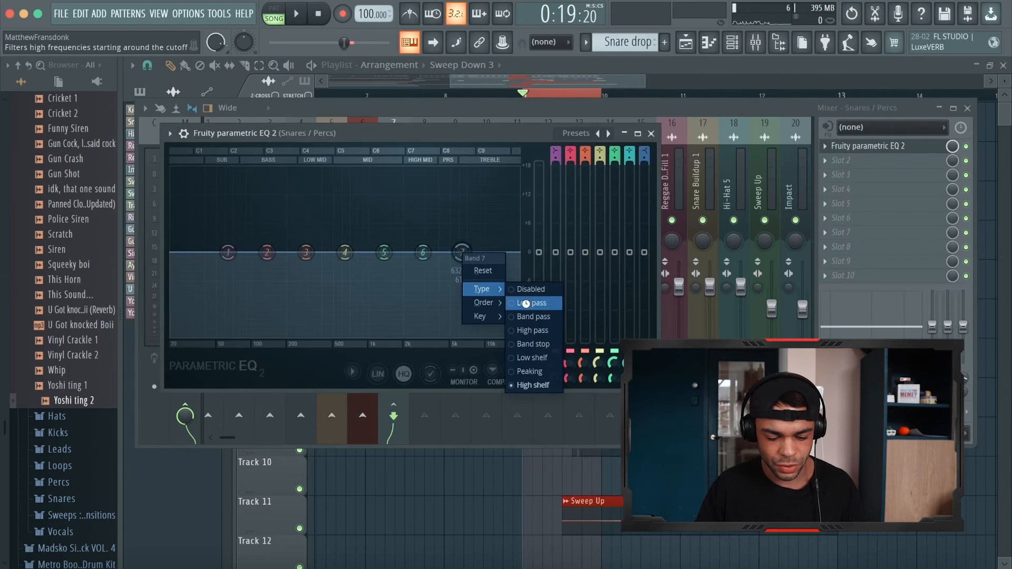
pyautogui.click(528, 303)
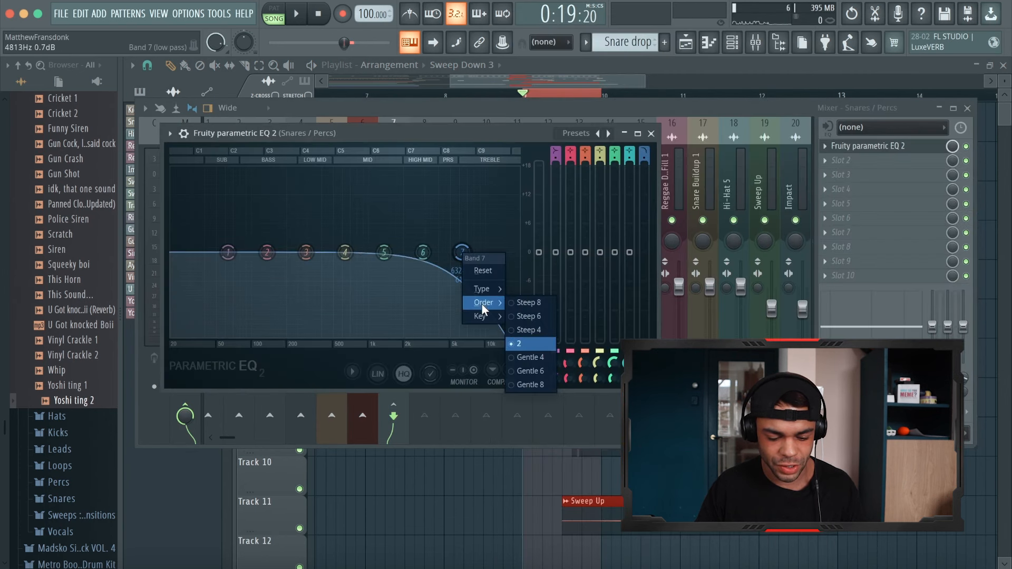
pyautogui.click(529, 305)
pyautogui.moveTo(462, 253); pyautogui.dragTo(523, 264)
# Create an automation clip for the Snares / Percs EQ's band 7 frequency over the selected bar 9.
pyautogui.rightClick(646, 364)
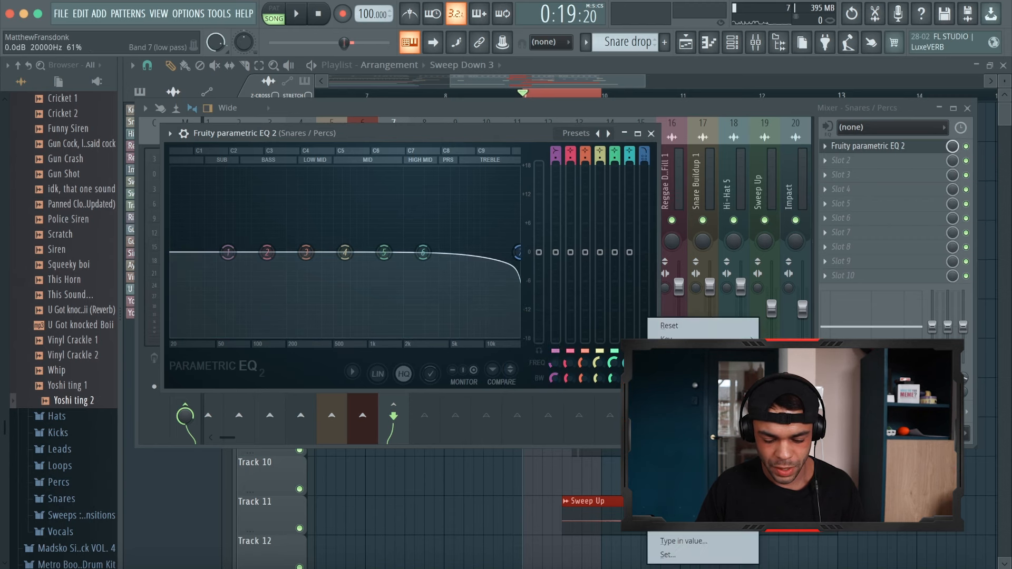
pyautogui.click(690, 403)
pyautogui.click(612, 83)
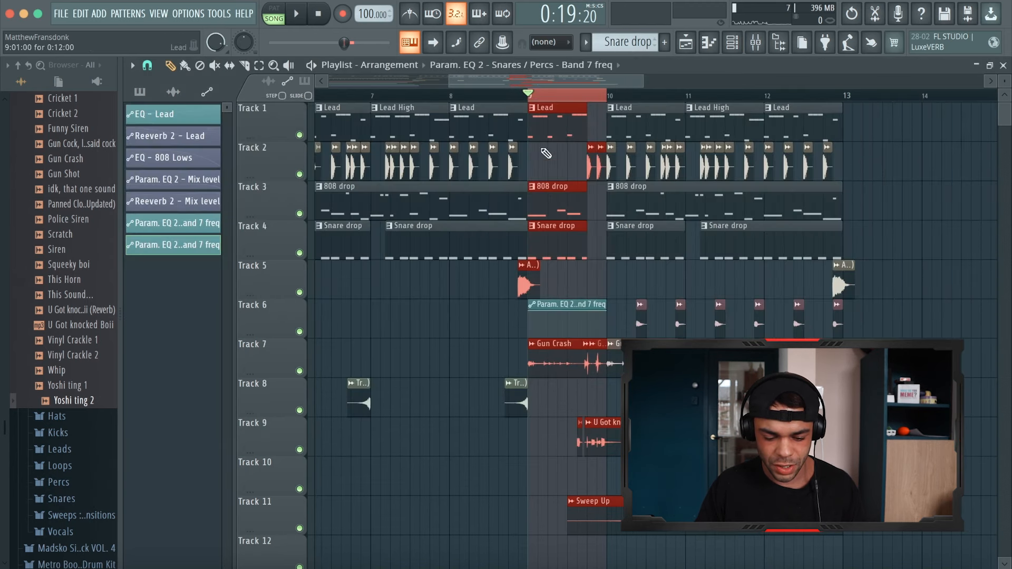
# Shape the band 7 frequency automation into a rising curve, audition bar 9, and move the clip to track 17.
pyautogui.moveTo(529, 320); pyautogui.dragTo(532, 324)
pyautogui.press('space')
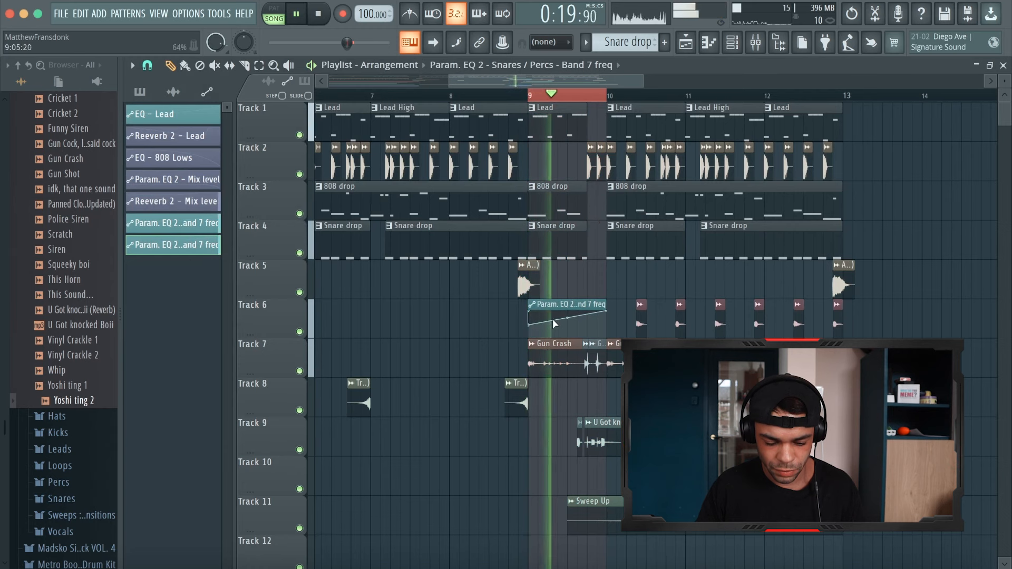
pyautogui.press('space')
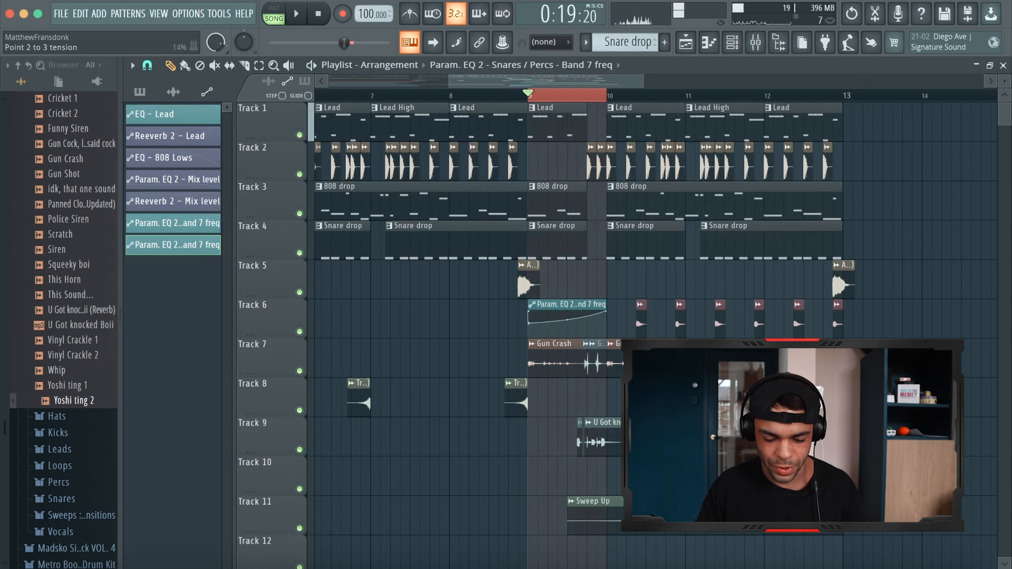
pyautogui.scroll(-2, 567, 310)
pyautogui.scroll(-8, 567, 306)
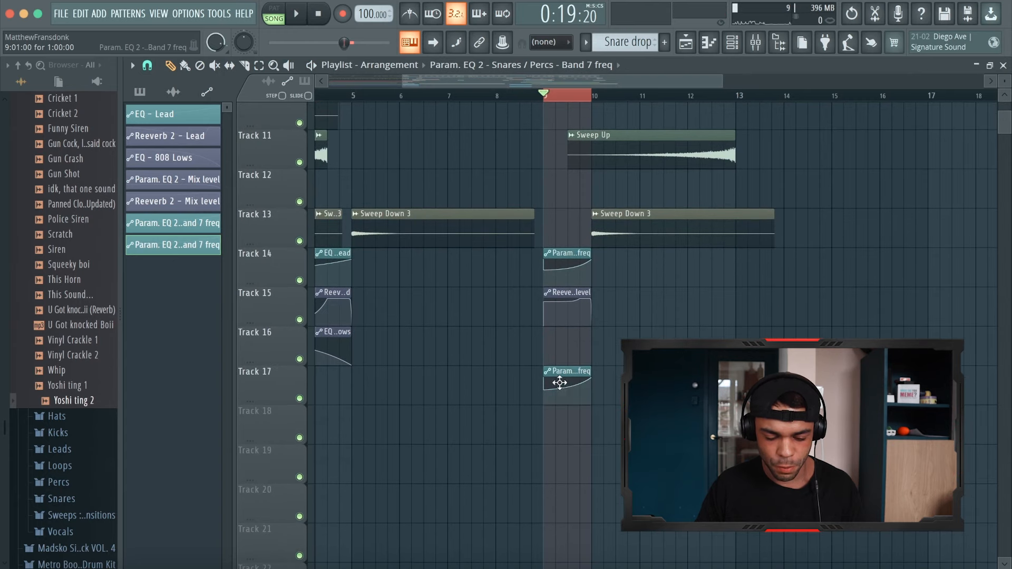
pyautogui.scroll(2, 559, 383)
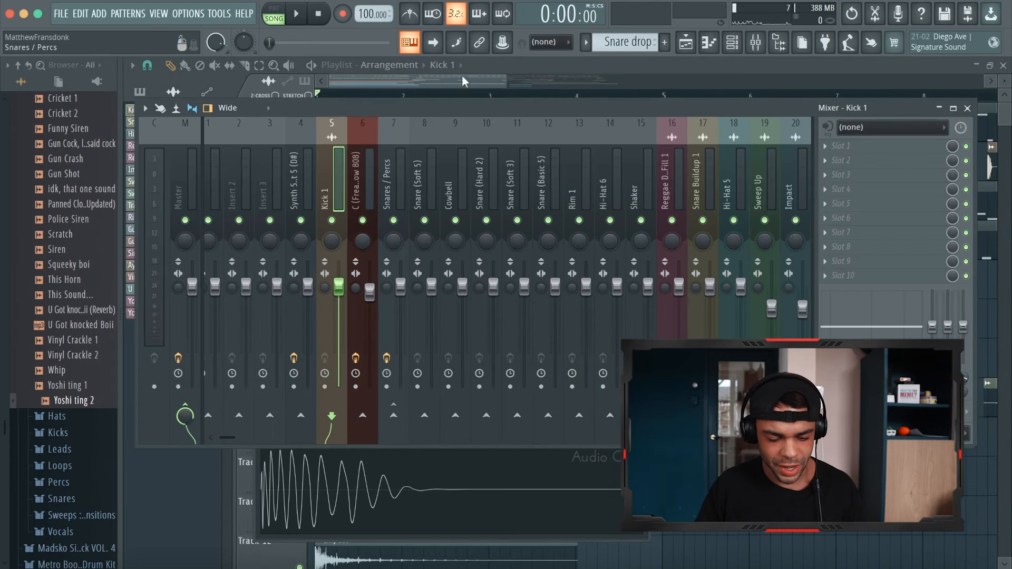
# Solo the kick track, play it from bar 5, and show the Kick 1 insert in the mixer.
pyautogui.click(393, 66)
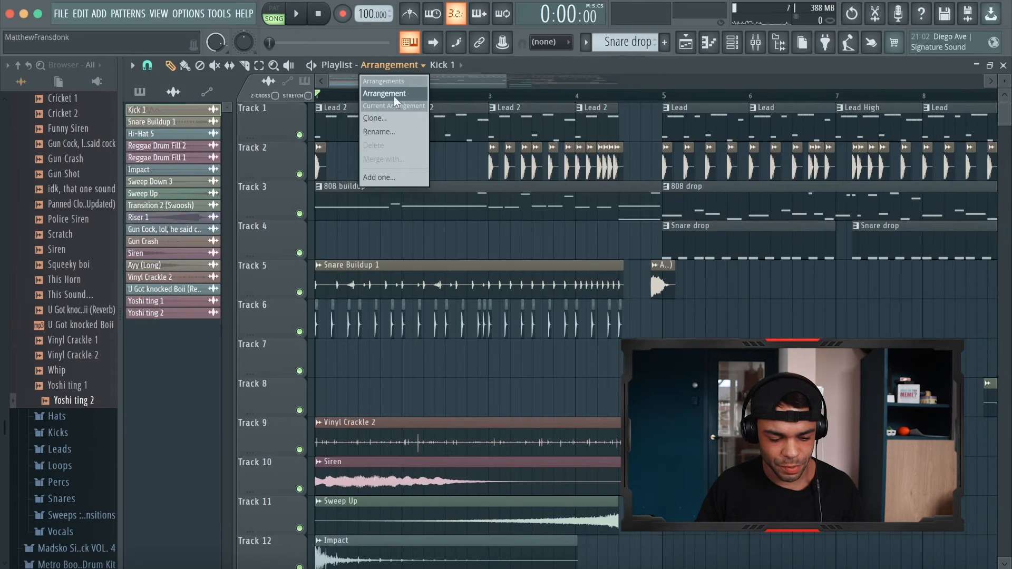
pyautogui.click(482, 69)
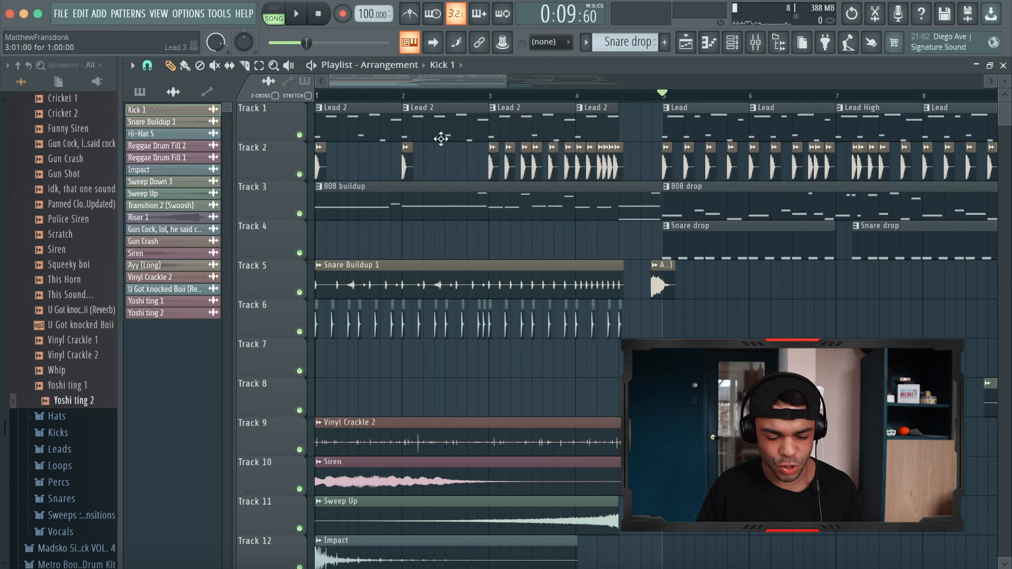
pyautogui.rightClick(309, 174)
pyautogui.click(755, 42)
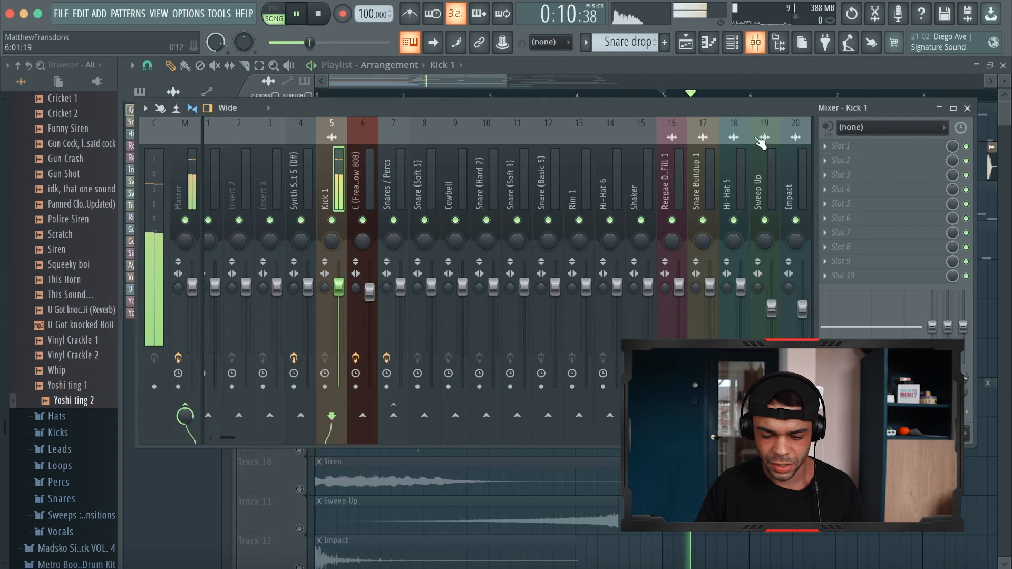
# Add Fruity Soft Clipper and Fruity Fast Dist to the Kick 1 insert, with the Fast Dist mix level at 30%.
pyautogui.click(833, 151)
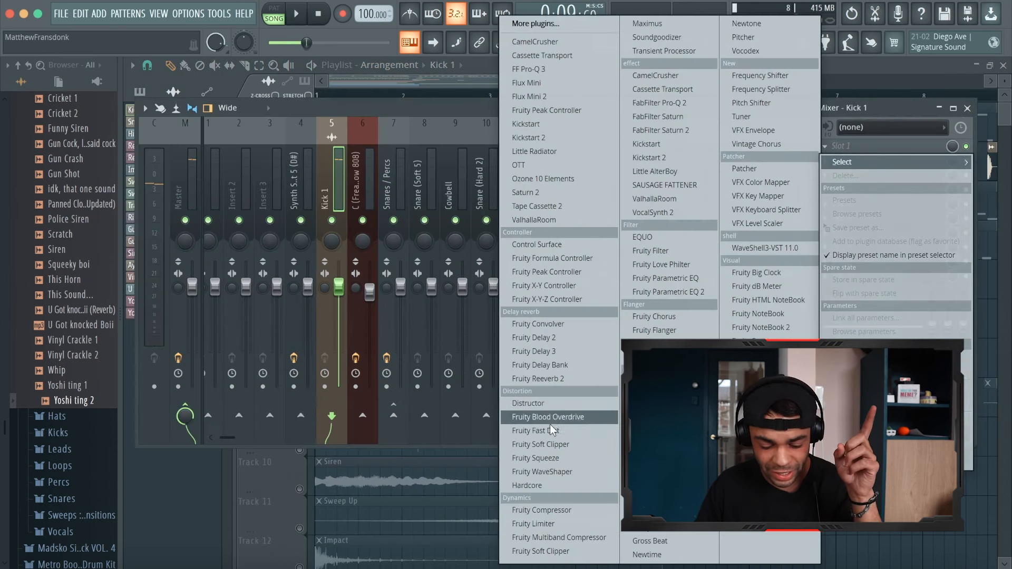
pyautogui.click(577, 444)
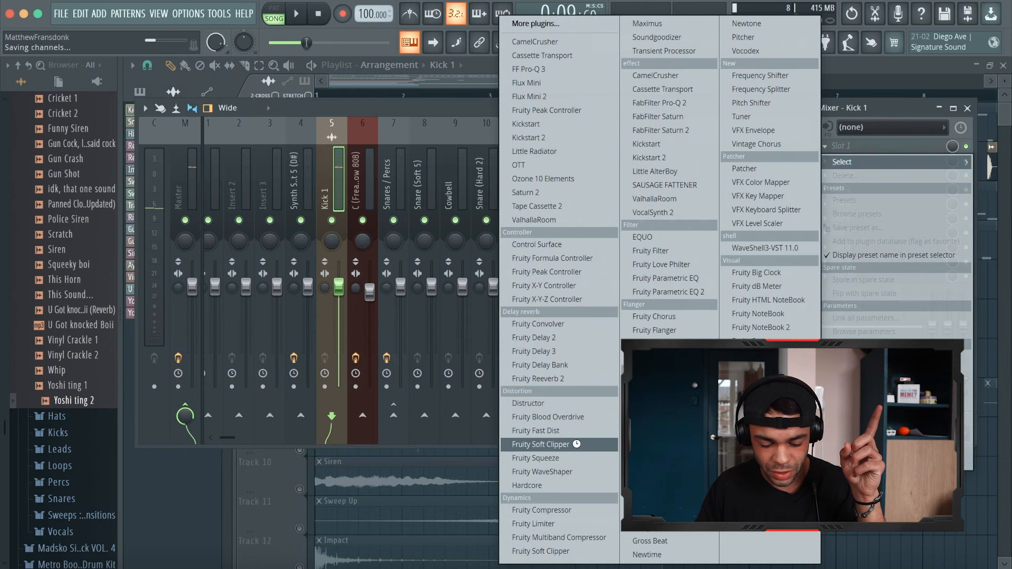
pyautogui.click(837, 161)
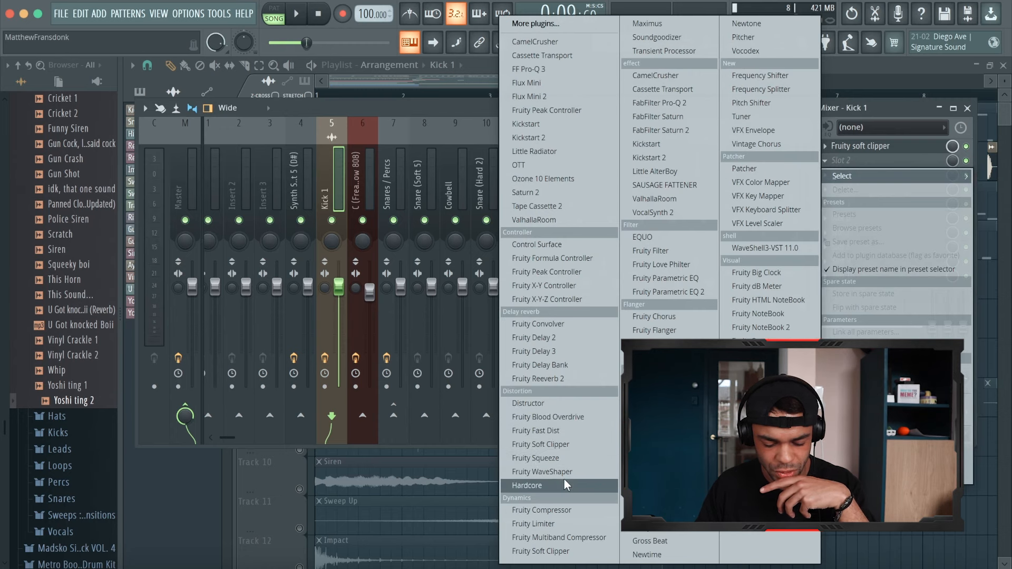
pyautogui.click(564, 430)
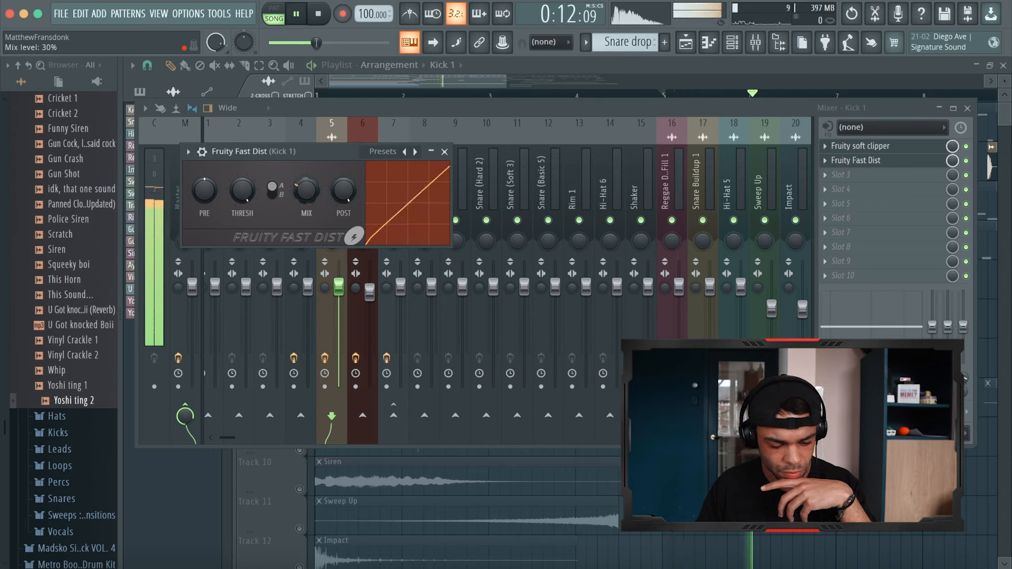
pyautogui.click(446, 152)
pyautogui.press('space')
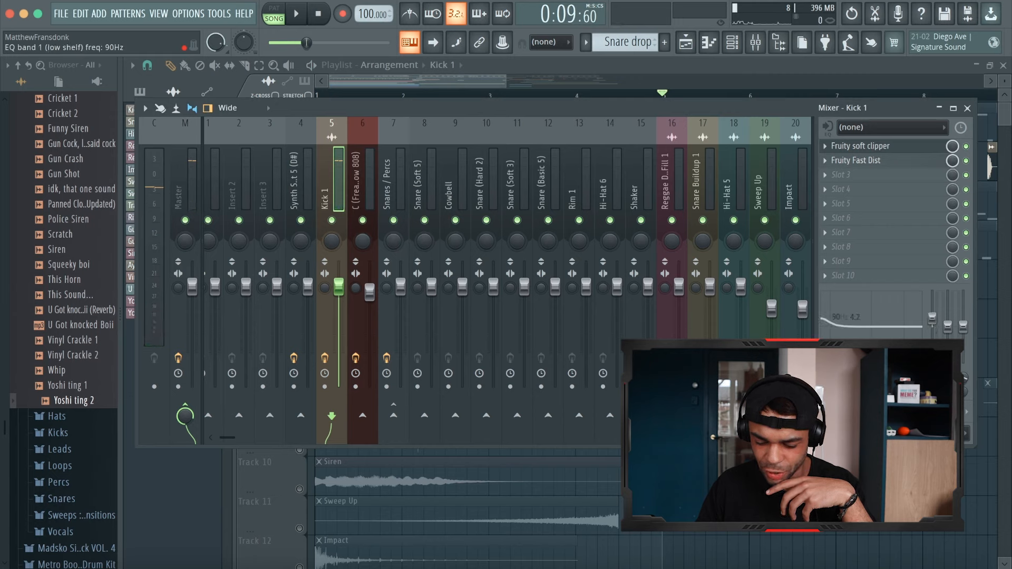
# Play the soloed kick from bar 5 while bypassing and re-enabling the Kick 1 insert's effects to compare the sound.
pyautogui.press('space')
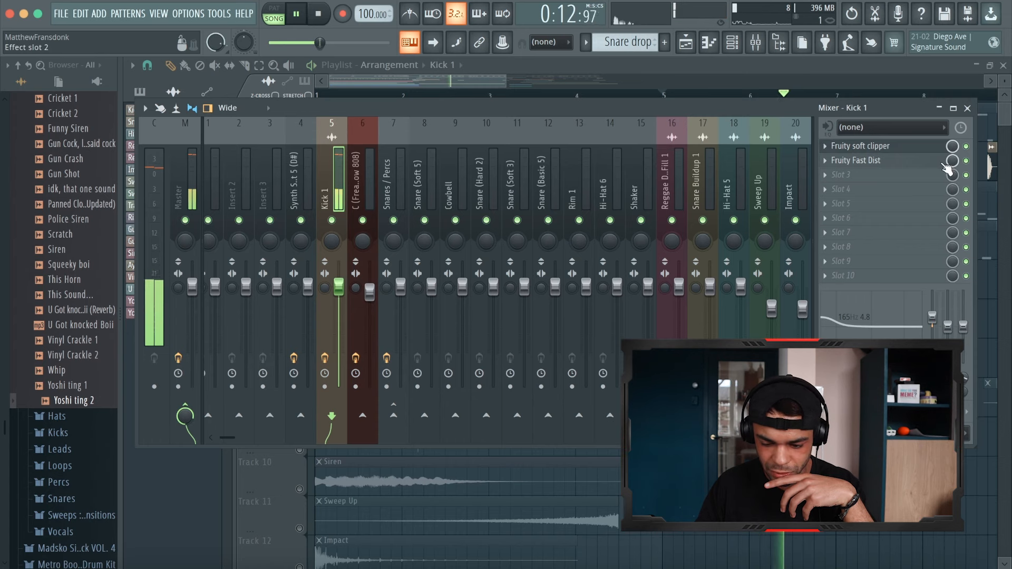
pyautogui.press('space')
pyautogui.click(965, 146)
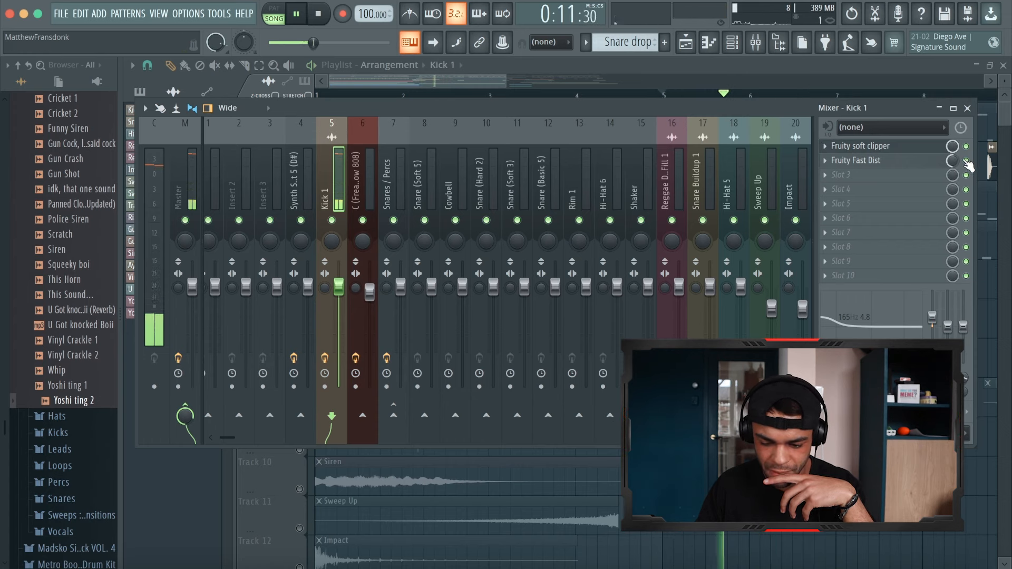
pyautogui.click(966, 146)
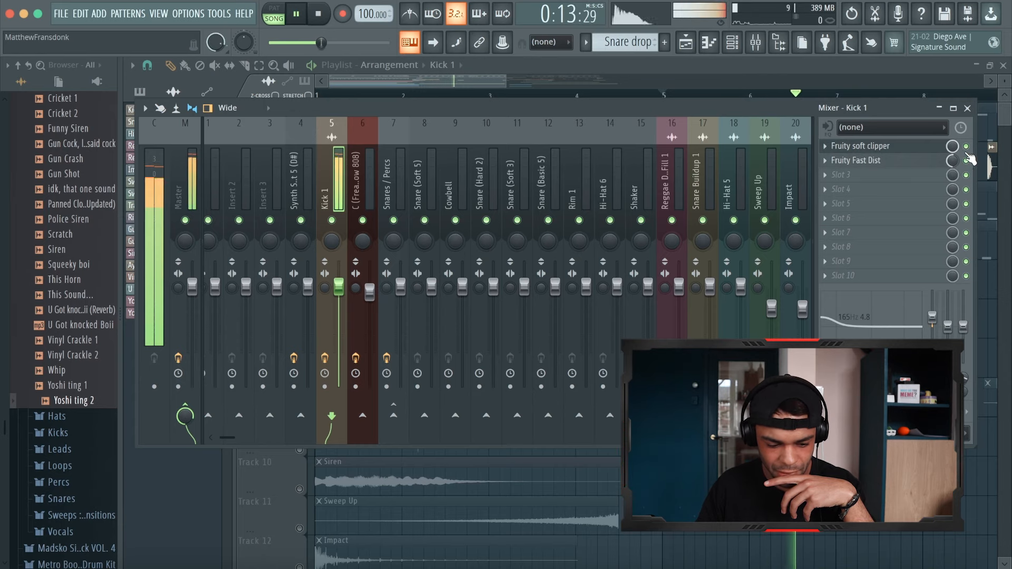
pyautogui.press('space')
# Audition the drop from bar 5 with all tracks active and the C (Freakshow 808) insert shown in the mixer.
pyautogui.click(460, 79)
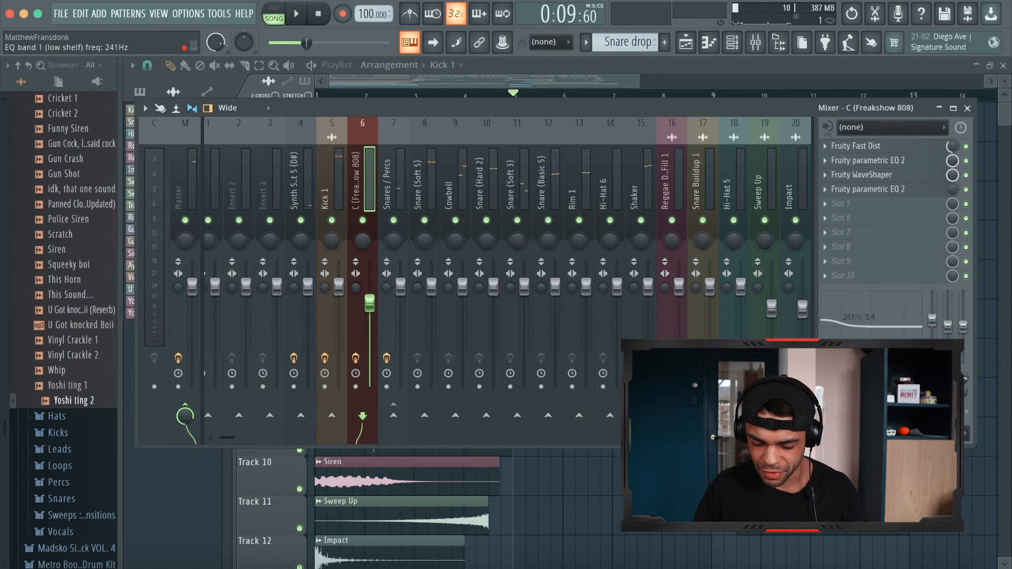
pyautogui.press('space')
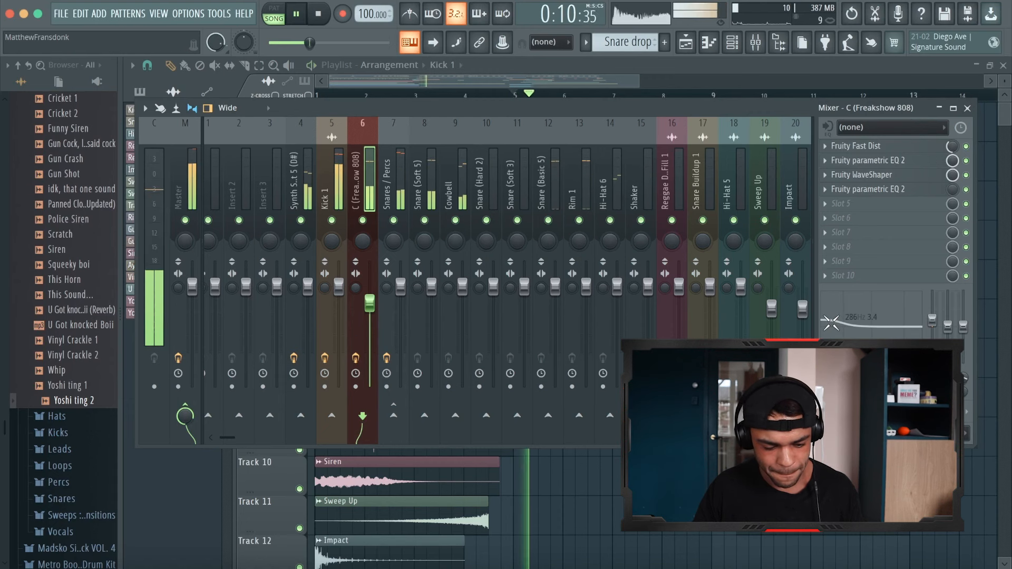
pyautogui.press('space')
# Close the mixer and play the full arrangement from bar 1 through the end of the drop at bar 13.
pyautogui.press('F9')
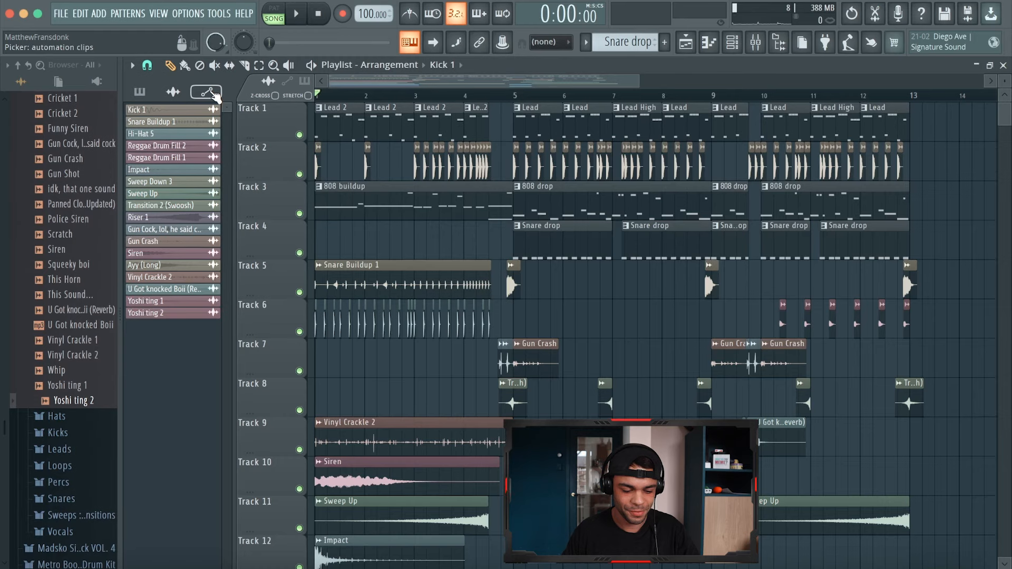
pyautogui.press('space')
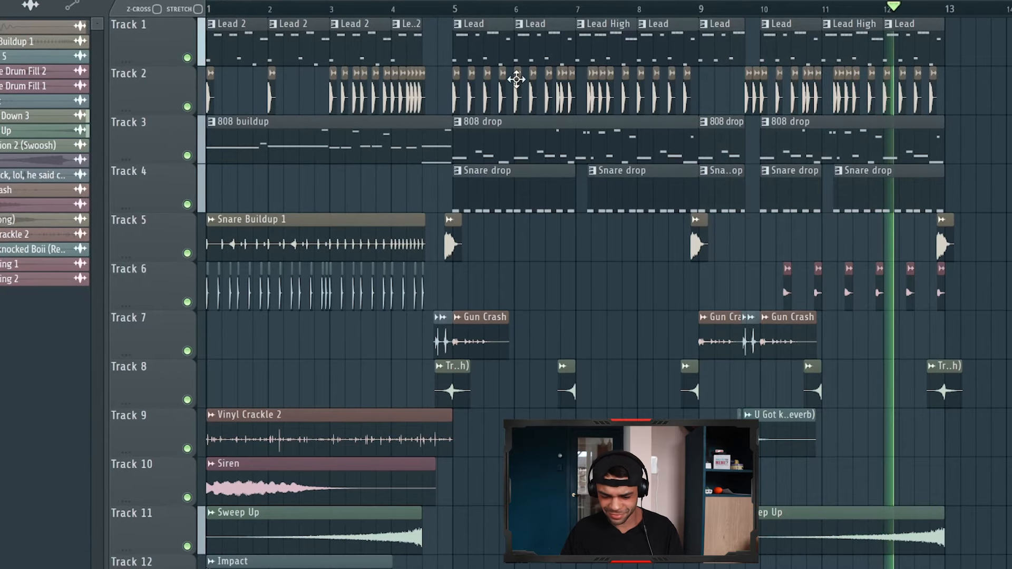
pyautogui.hscroll(3, 882, 124)
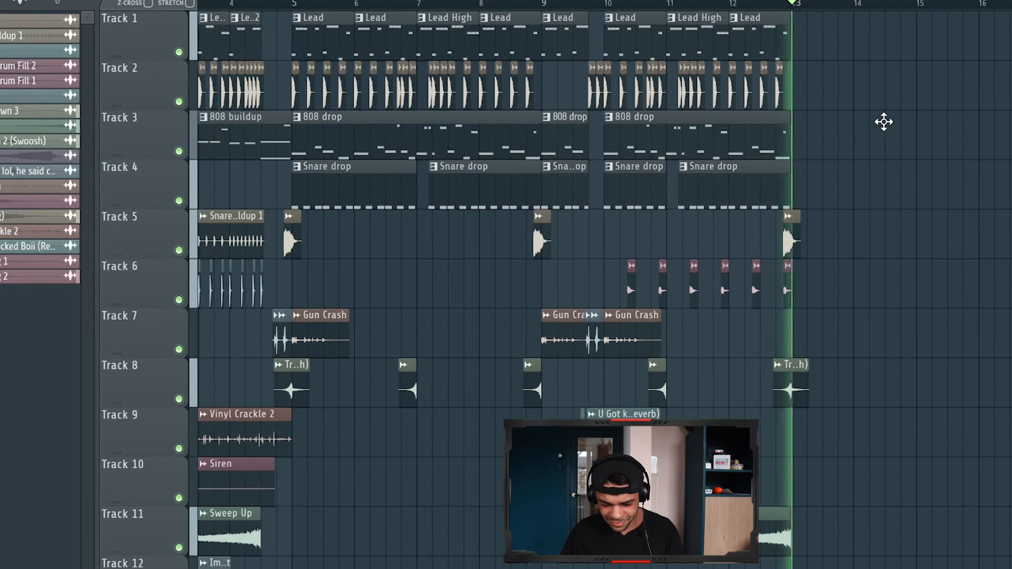